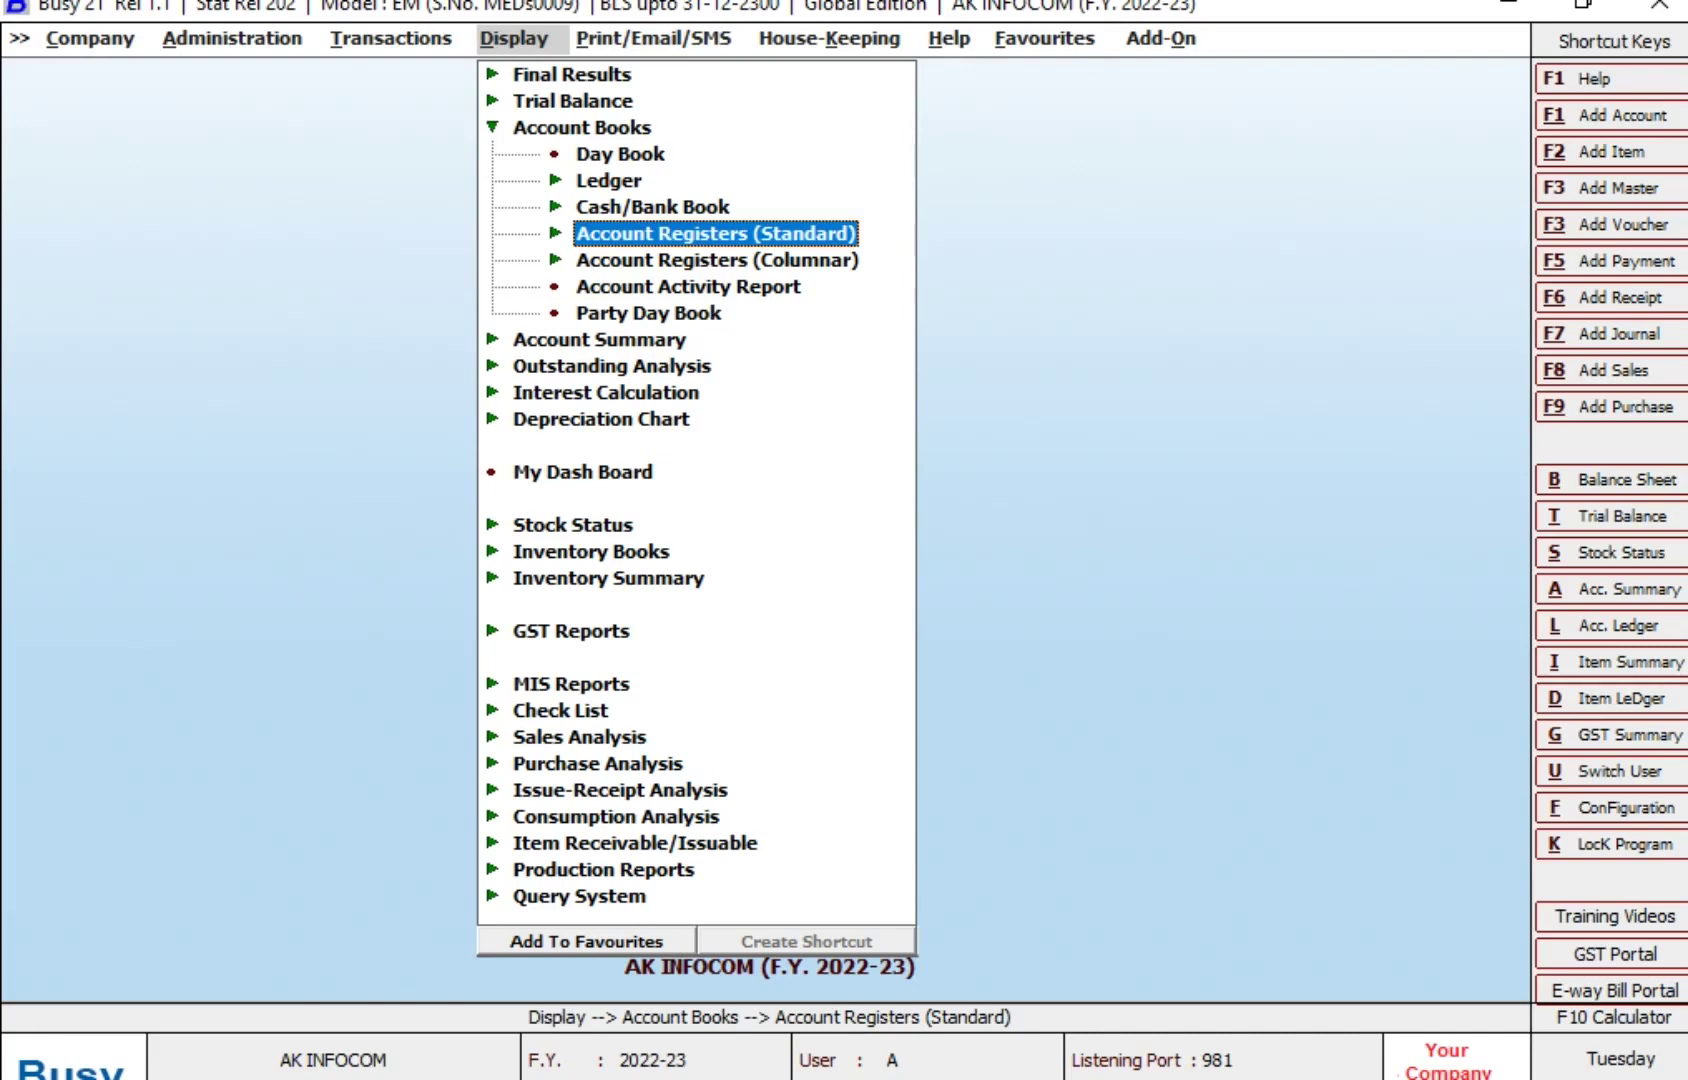
key(F10)
text(5000*1)
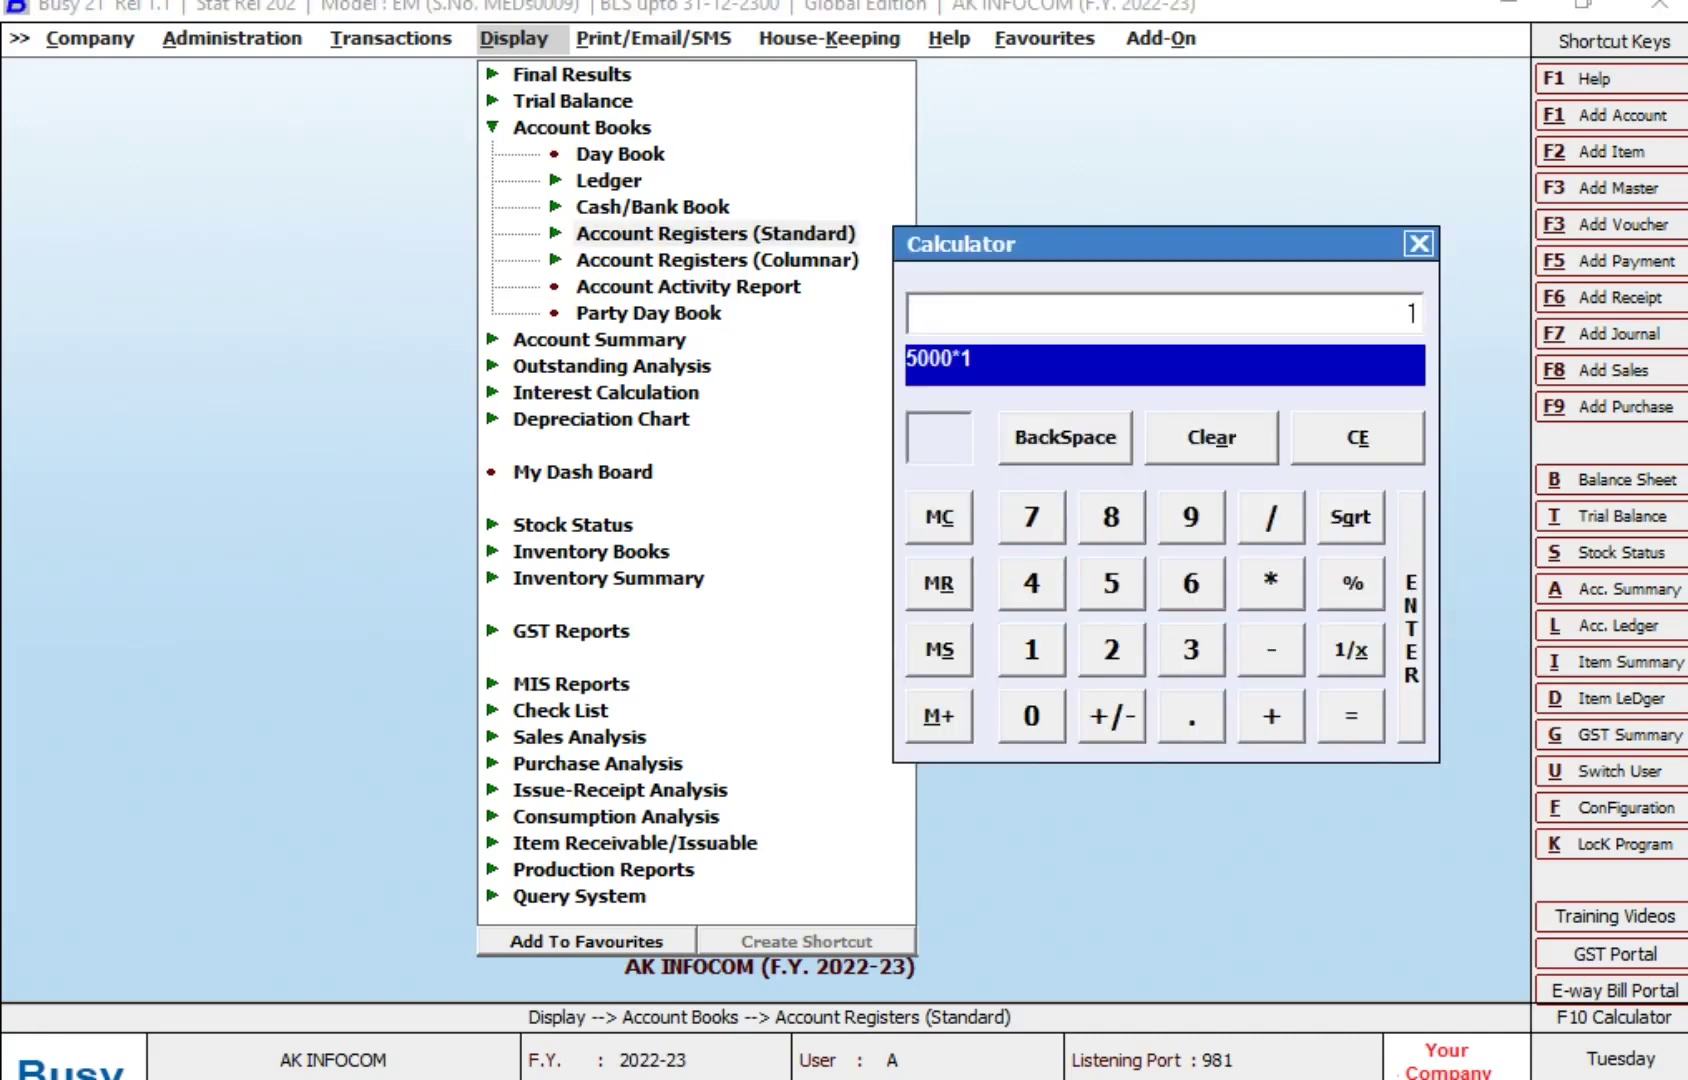
key(BackSpace)
key(BackSpace)
key(BackSpace)
key(BackSpace)
key(Escape)
key(Escape)
key(Escape)
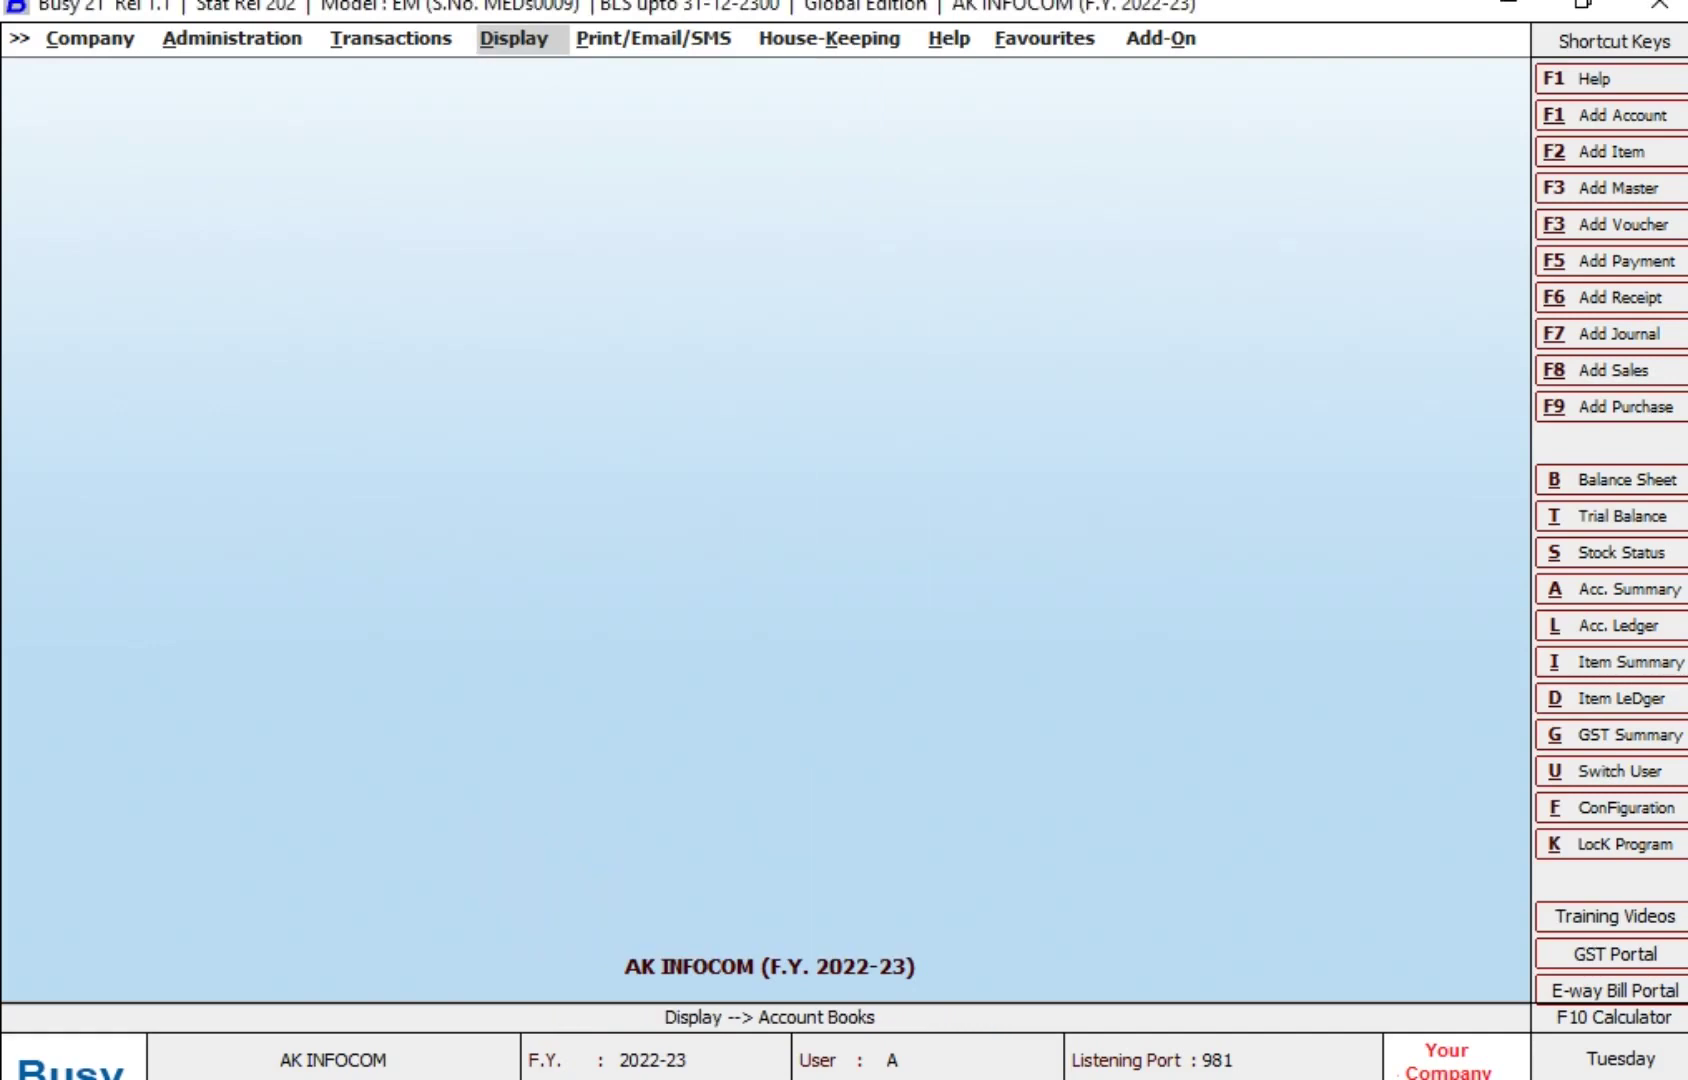
Open the GST/VAT section of the Features / Options configuration
key(Left)
key(Left)
key(Down)
key(Down)
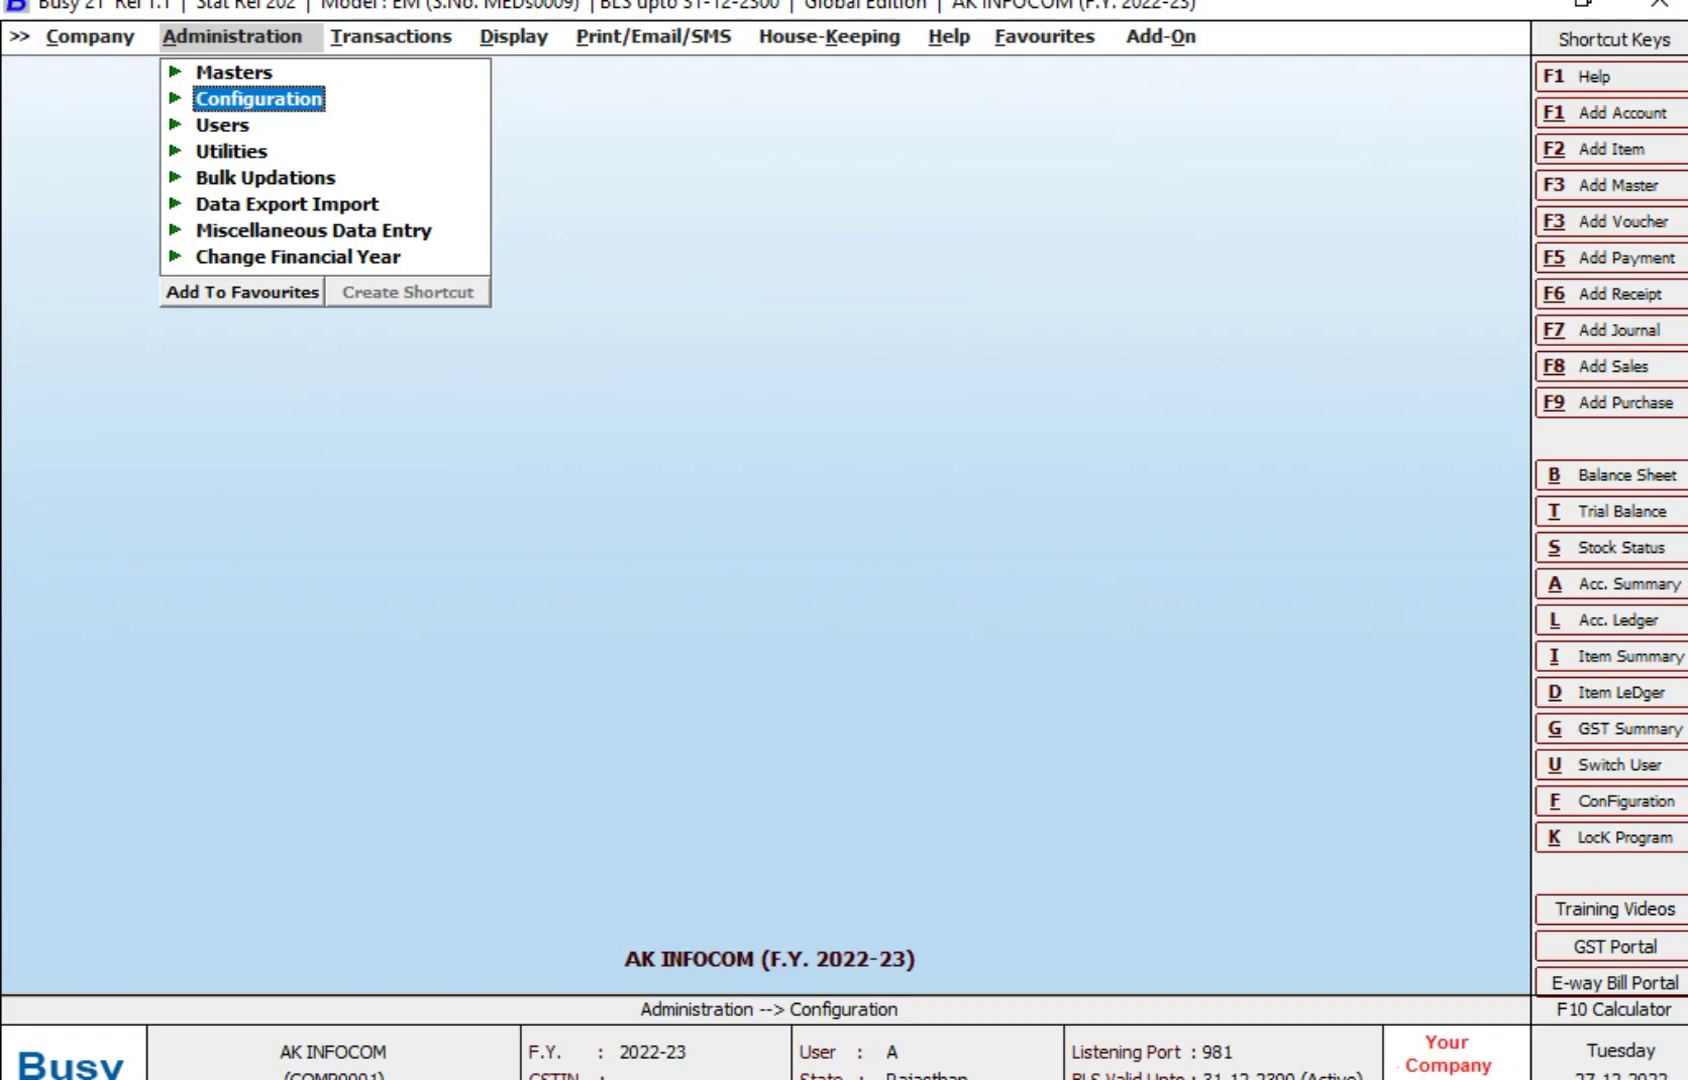
key(Return)
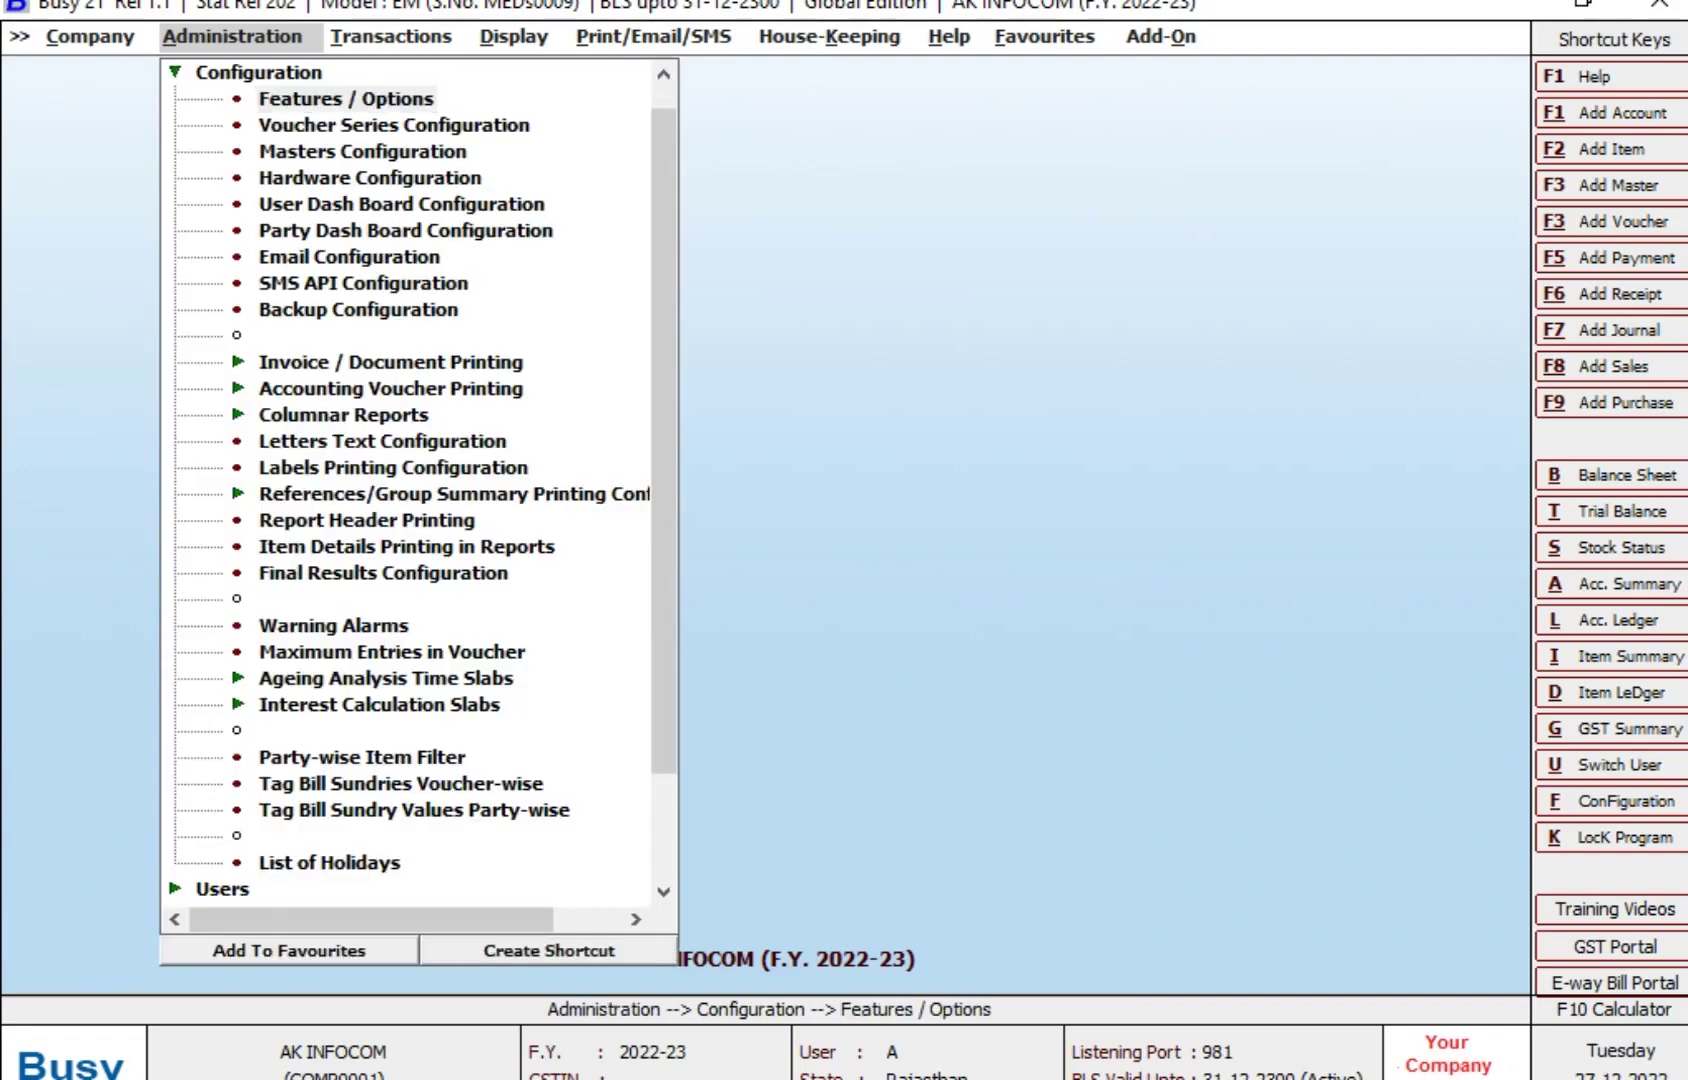
key(Return)
key(Down)
key(Down)
key(Down)
key(Down)
key(Down)
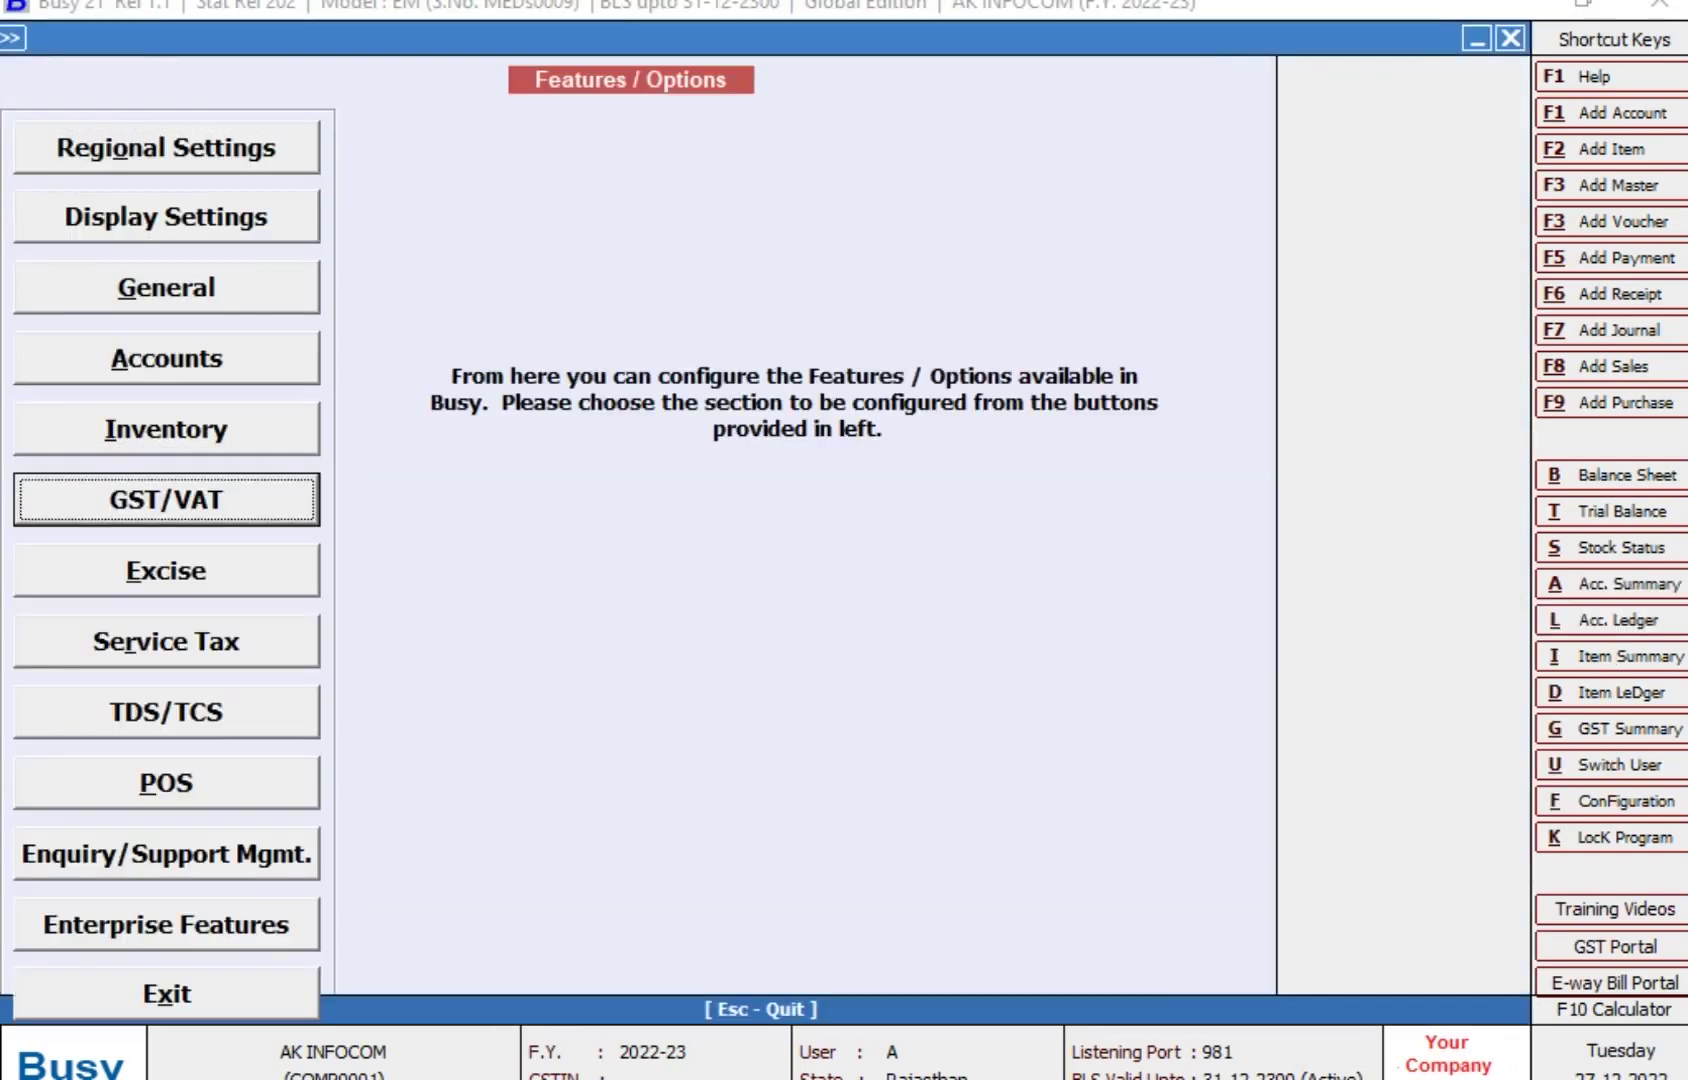
key(Return)
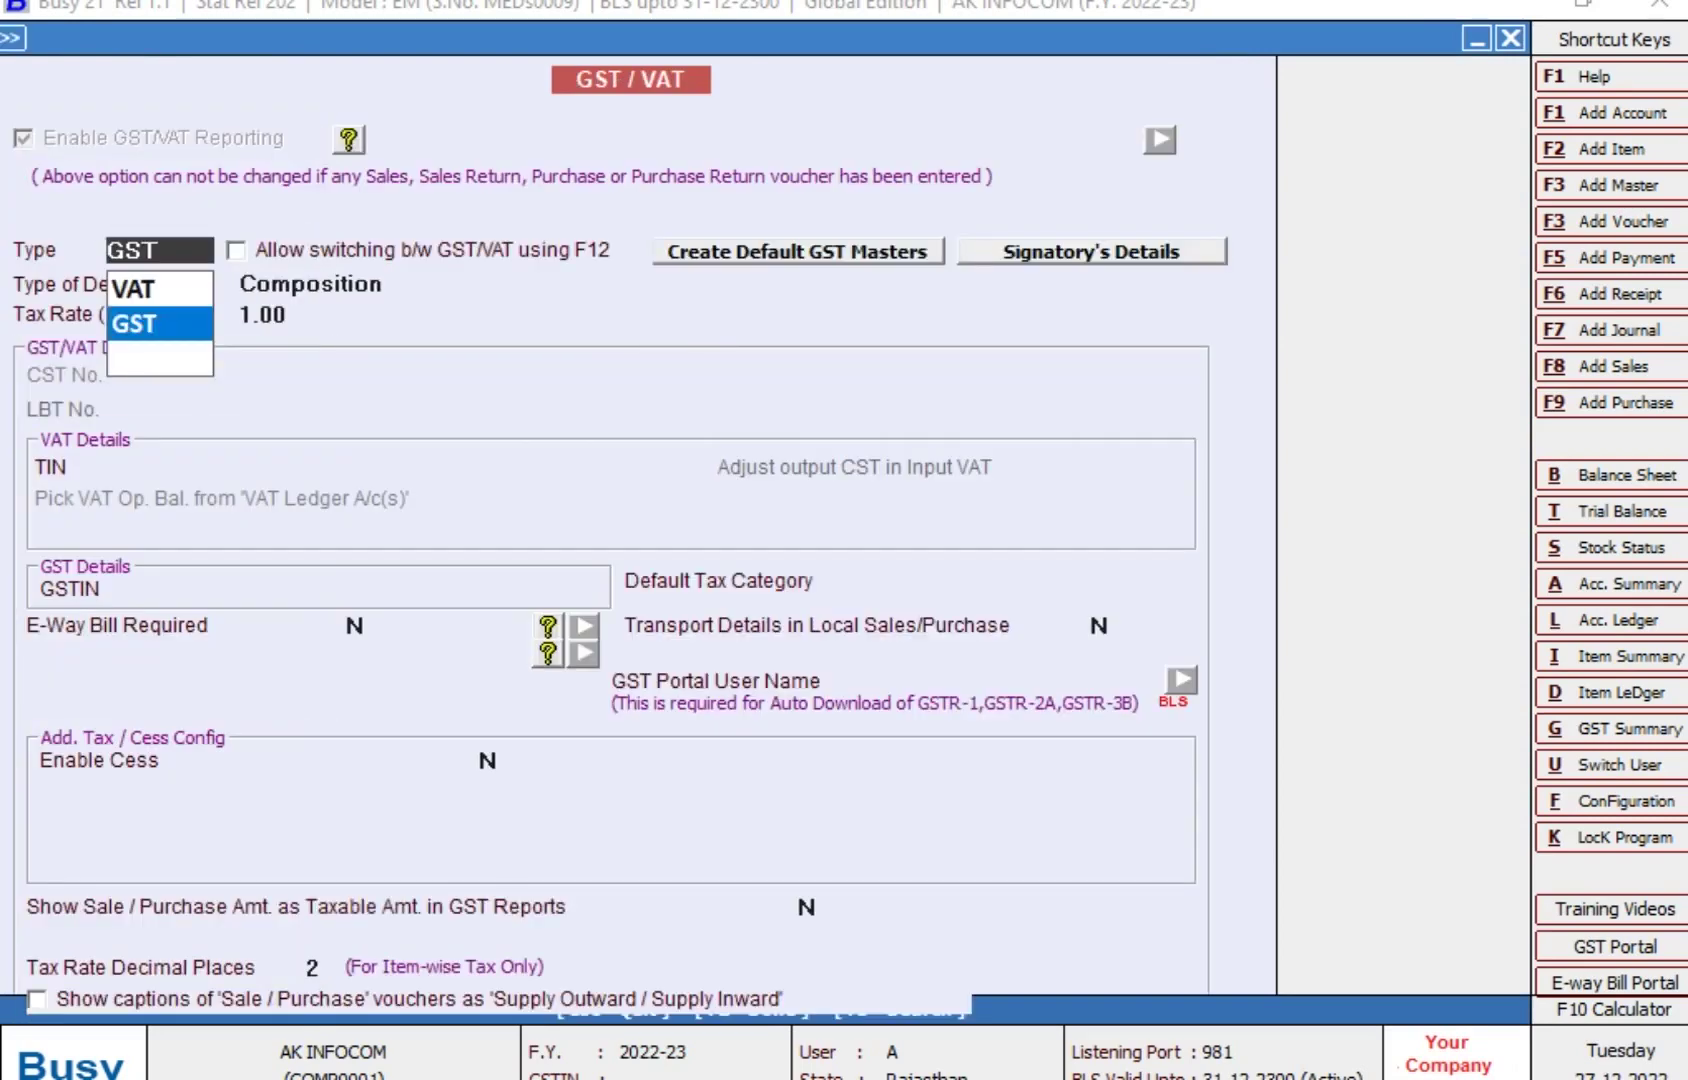
Check the GST type, dealer type and tax rate settings, then leave the configuration without saving
key(Return)
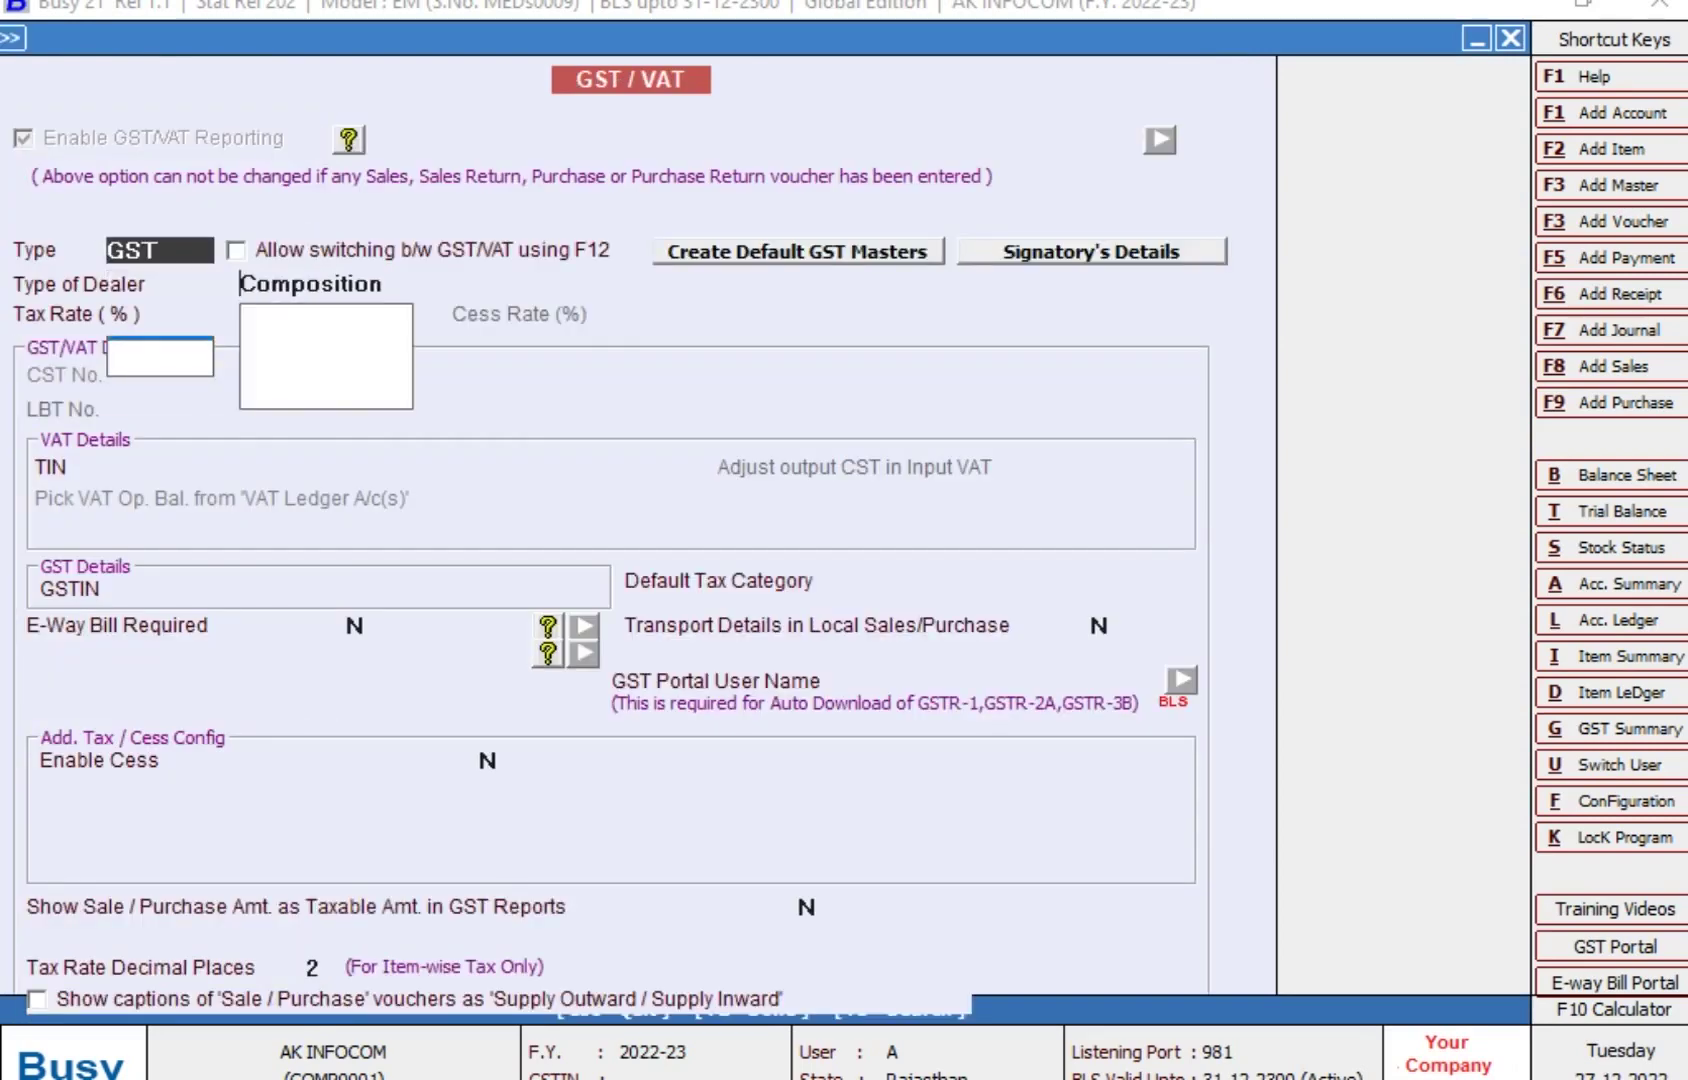
key(Return)
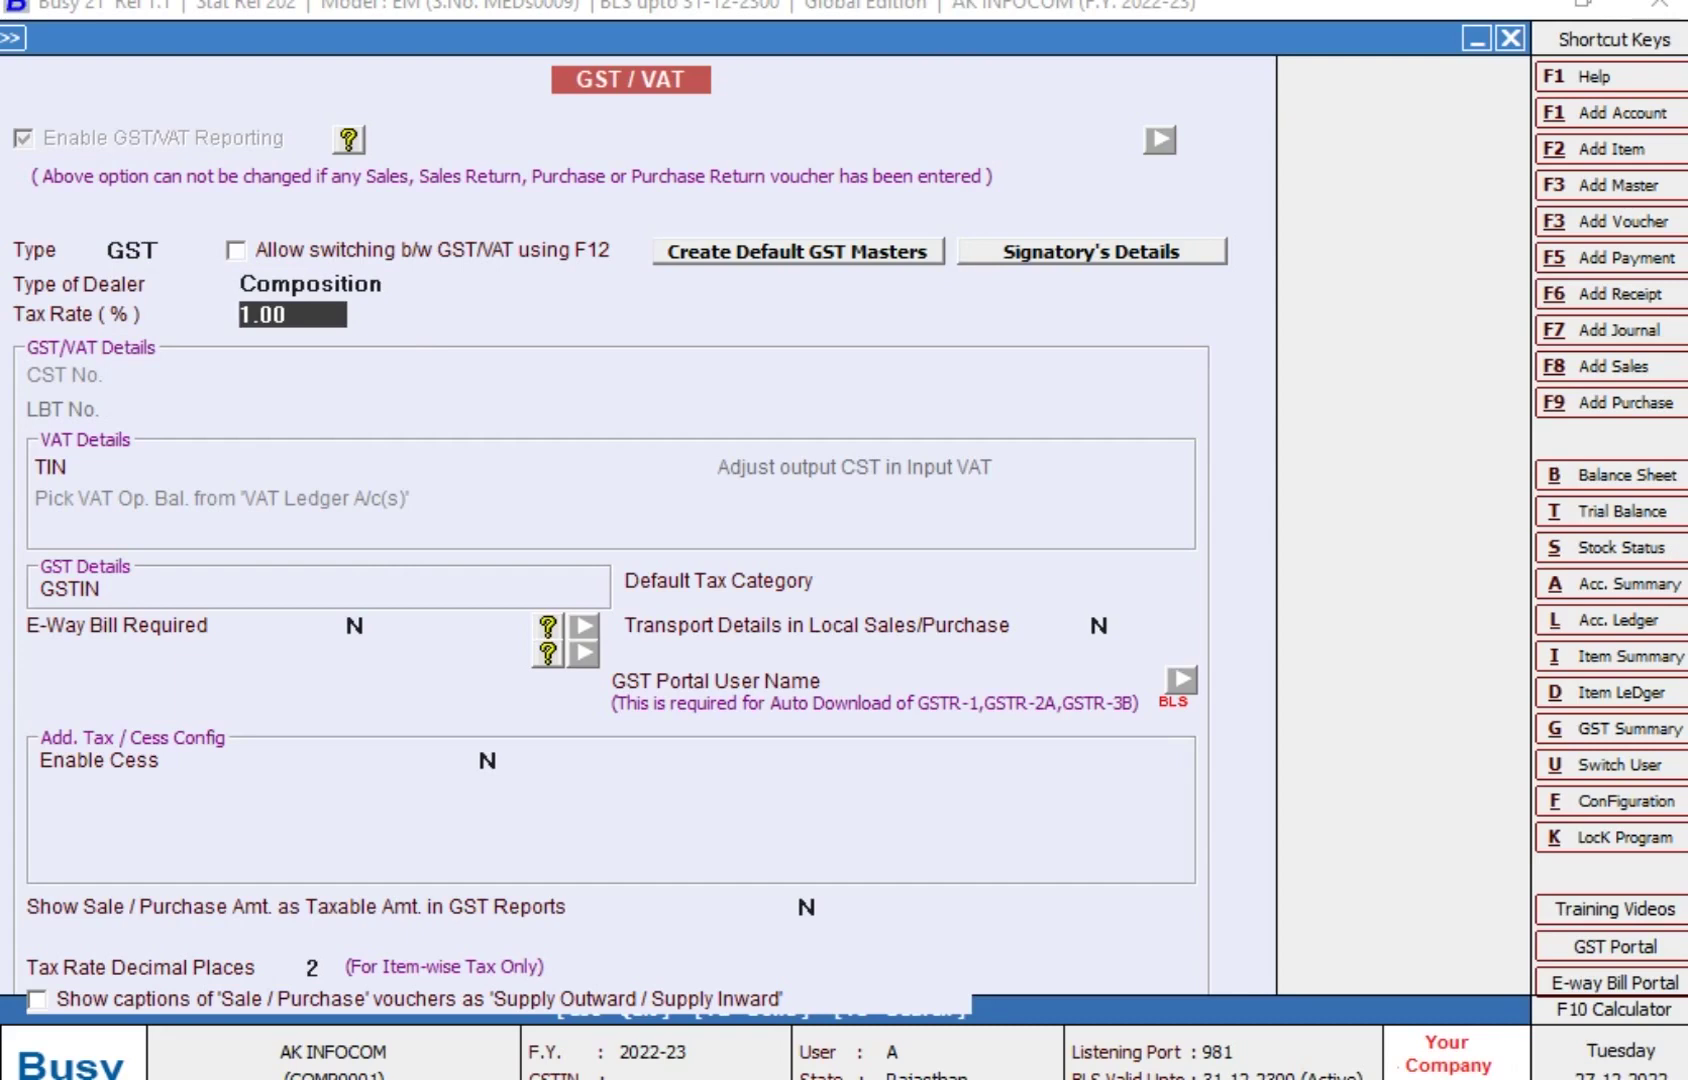
key(End)
key(F2)
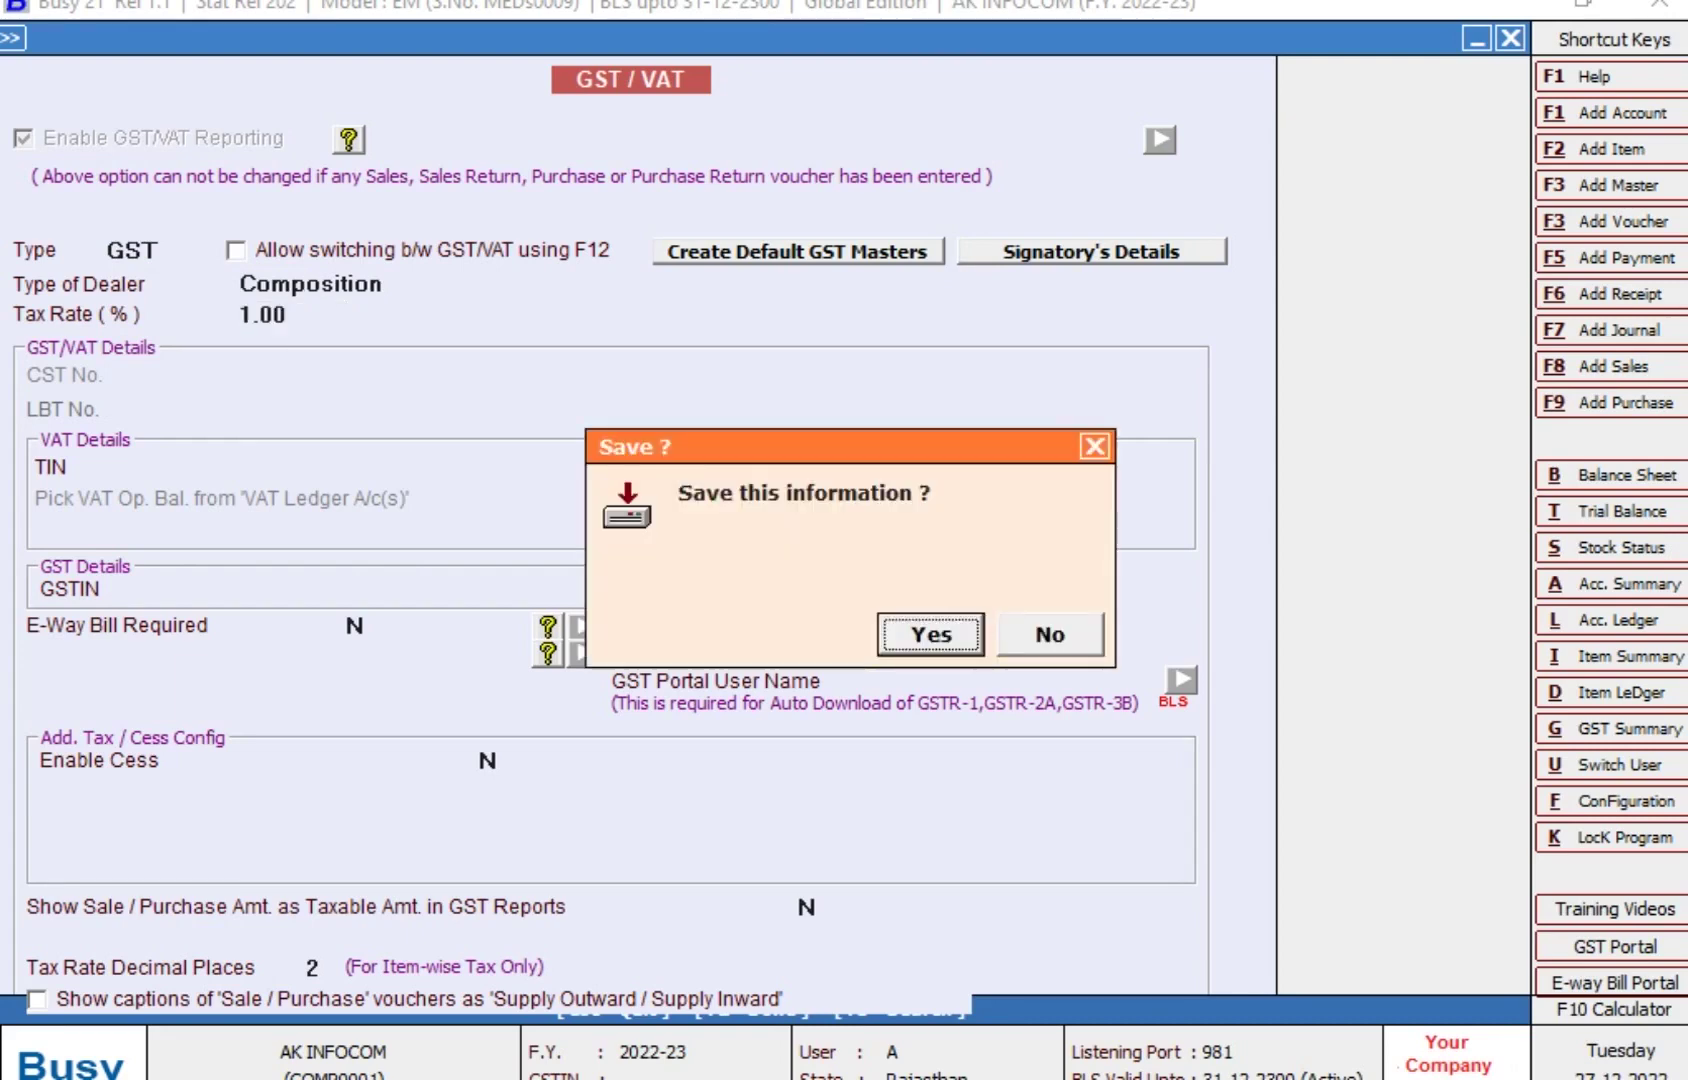
key(Escape)
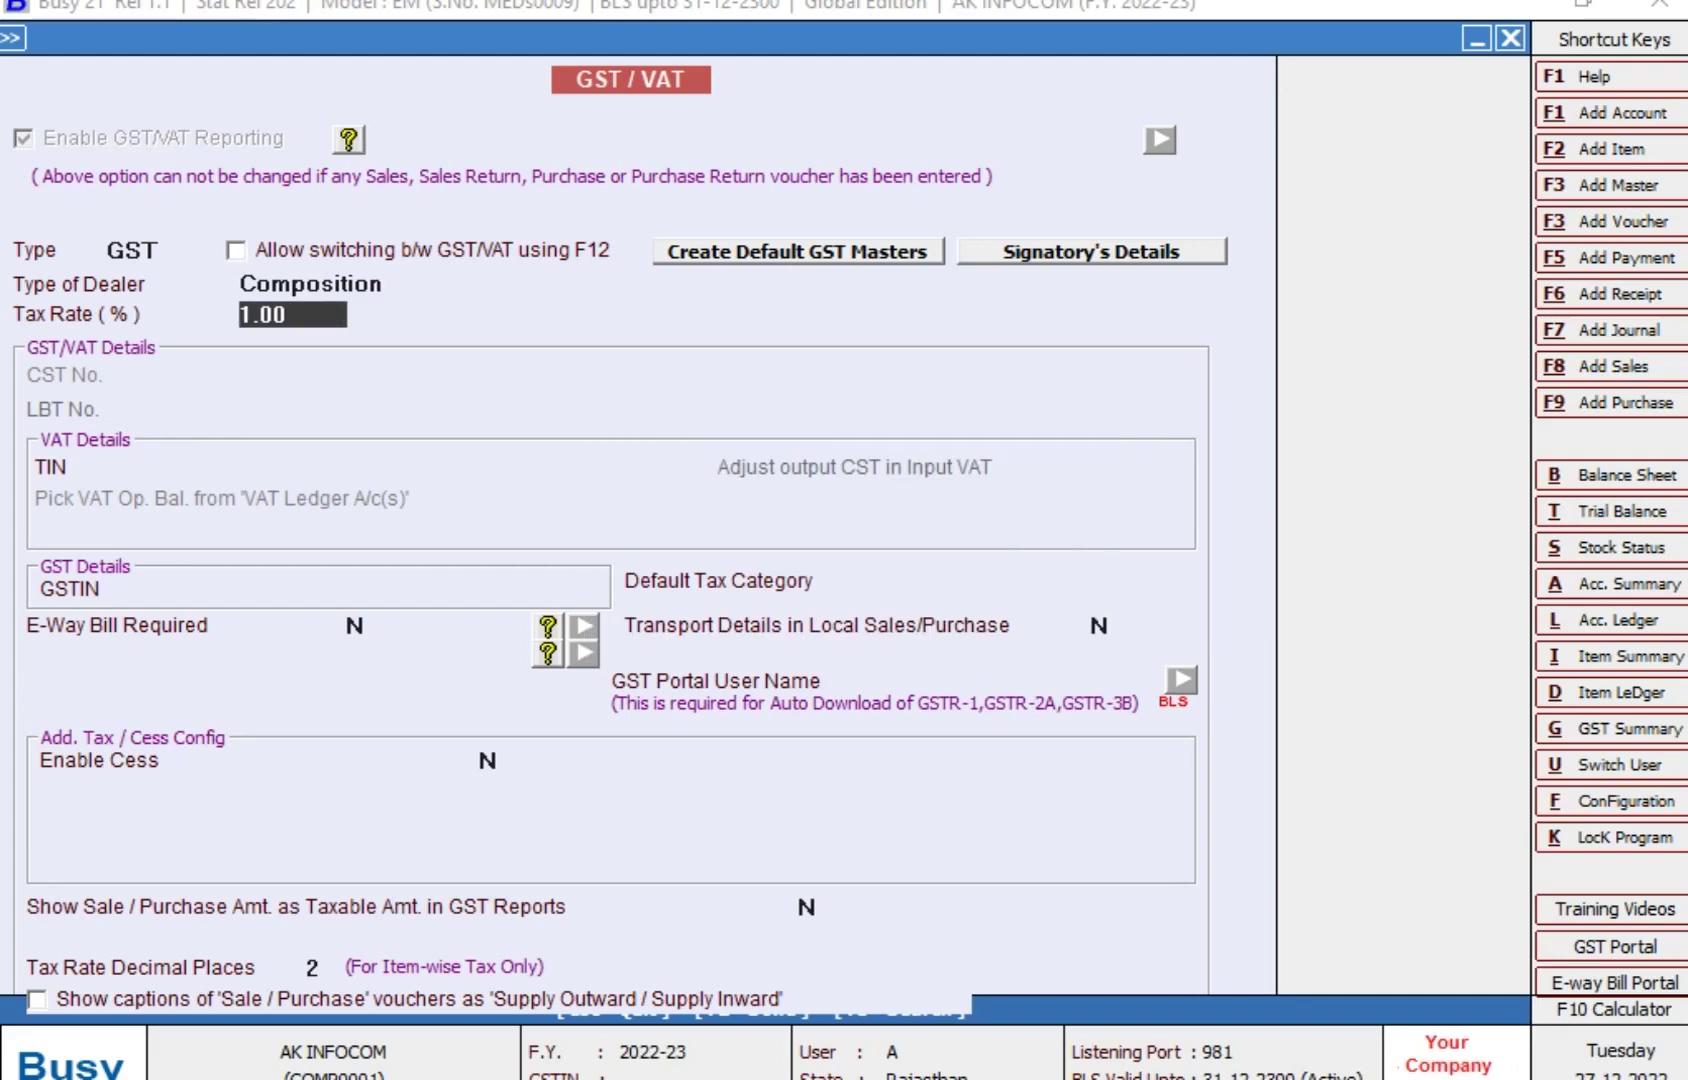
key(Escape)
key(Escape)
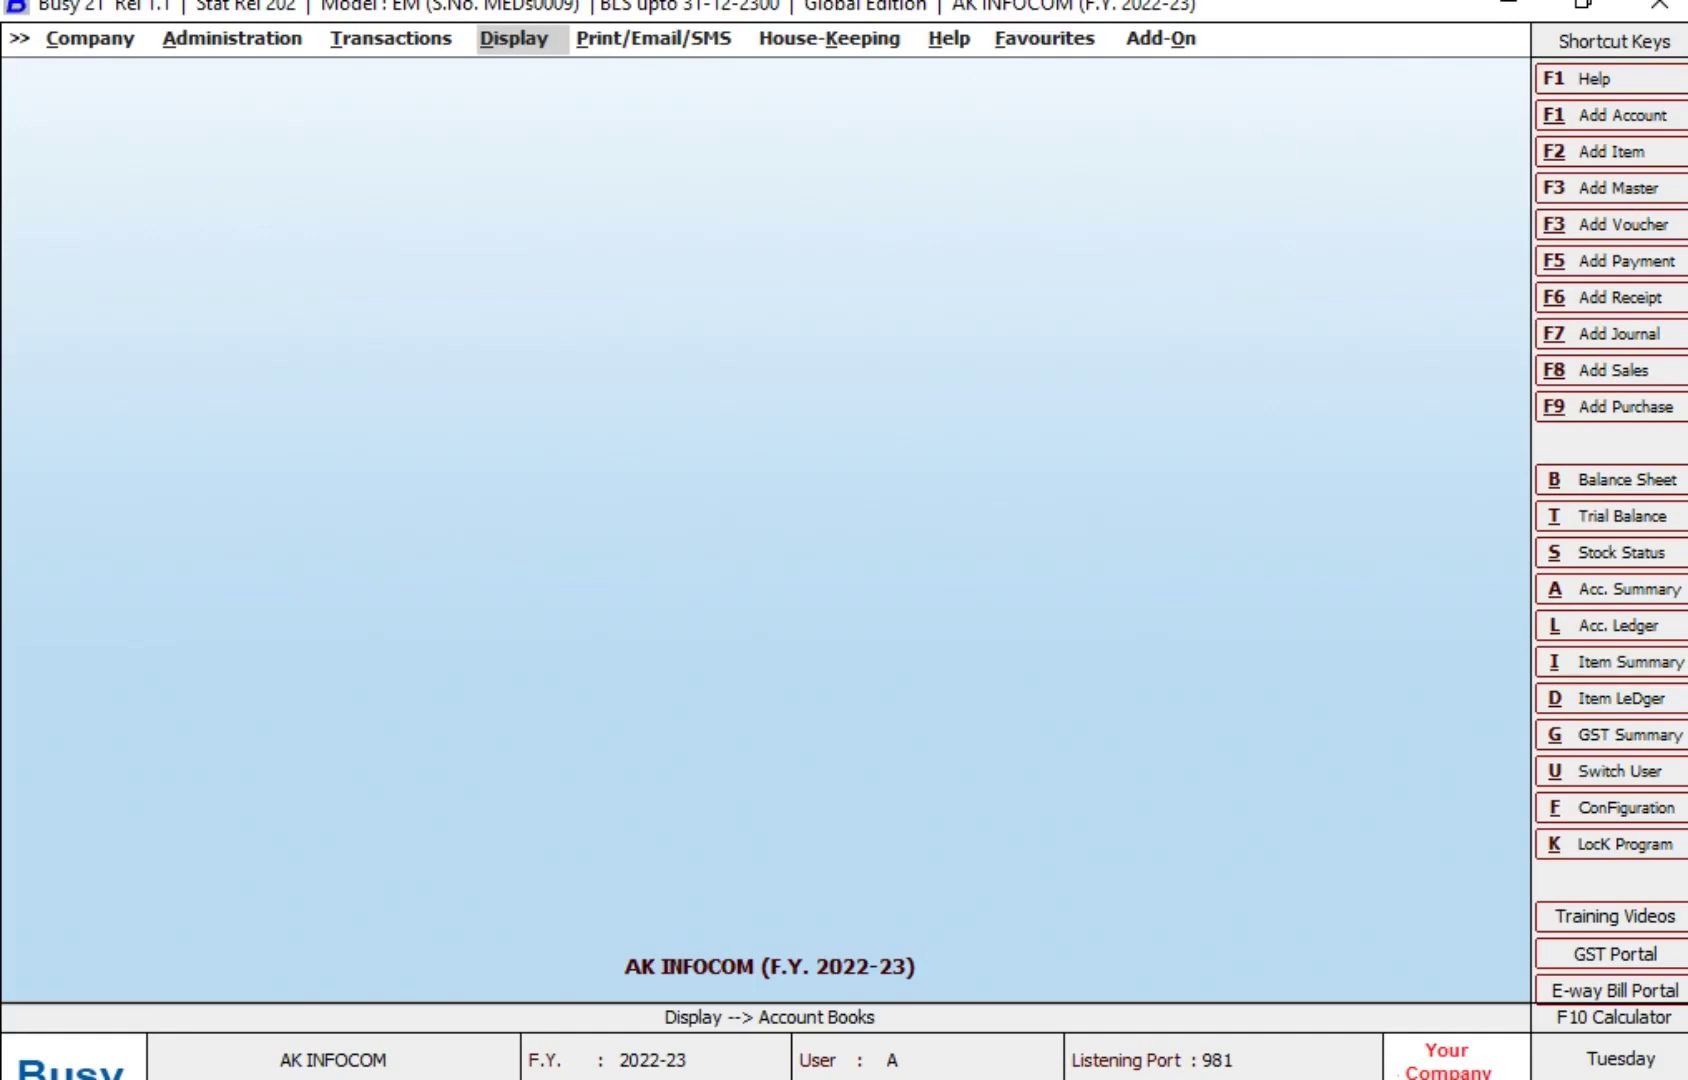
Start a new sales voucher in the Main series dated 15-04-2022
key(Left)
key(Return)
key(Return)
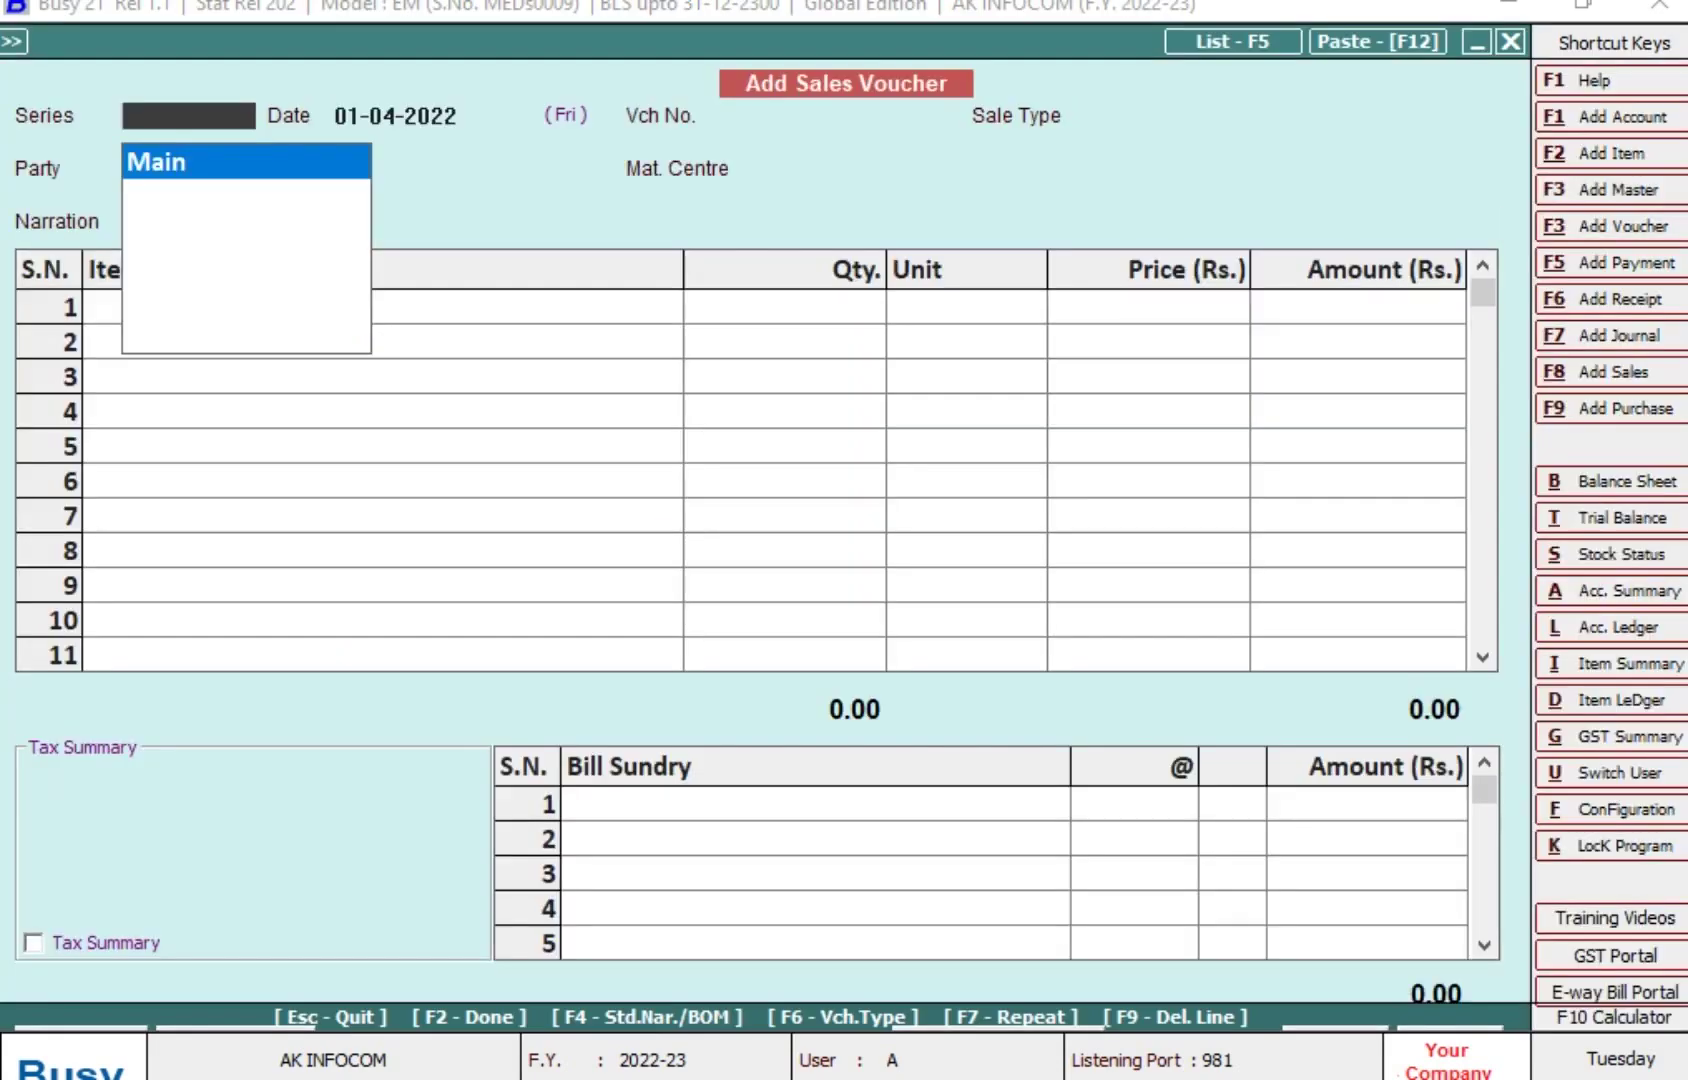
key(Return)
text(15-4)
key(Return)
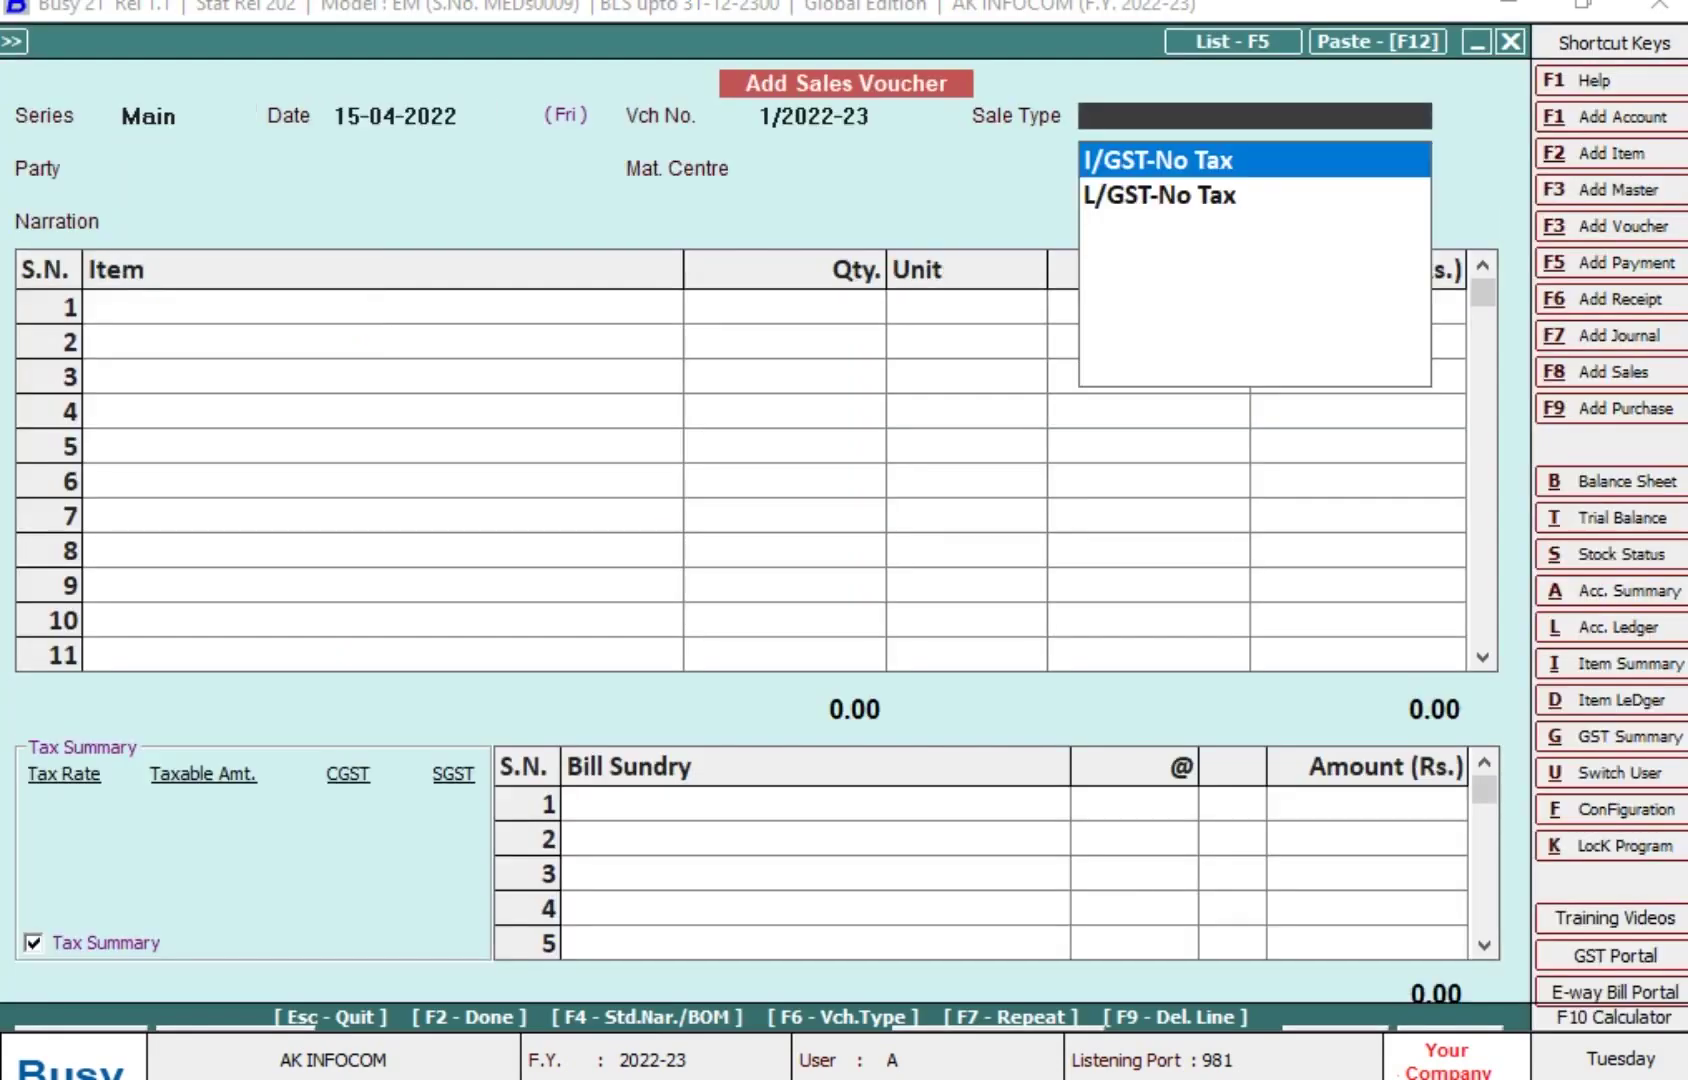
Set the voucher's sale type to L/GST-No Tax, with party Cash and material centre Main Store
key(Down)
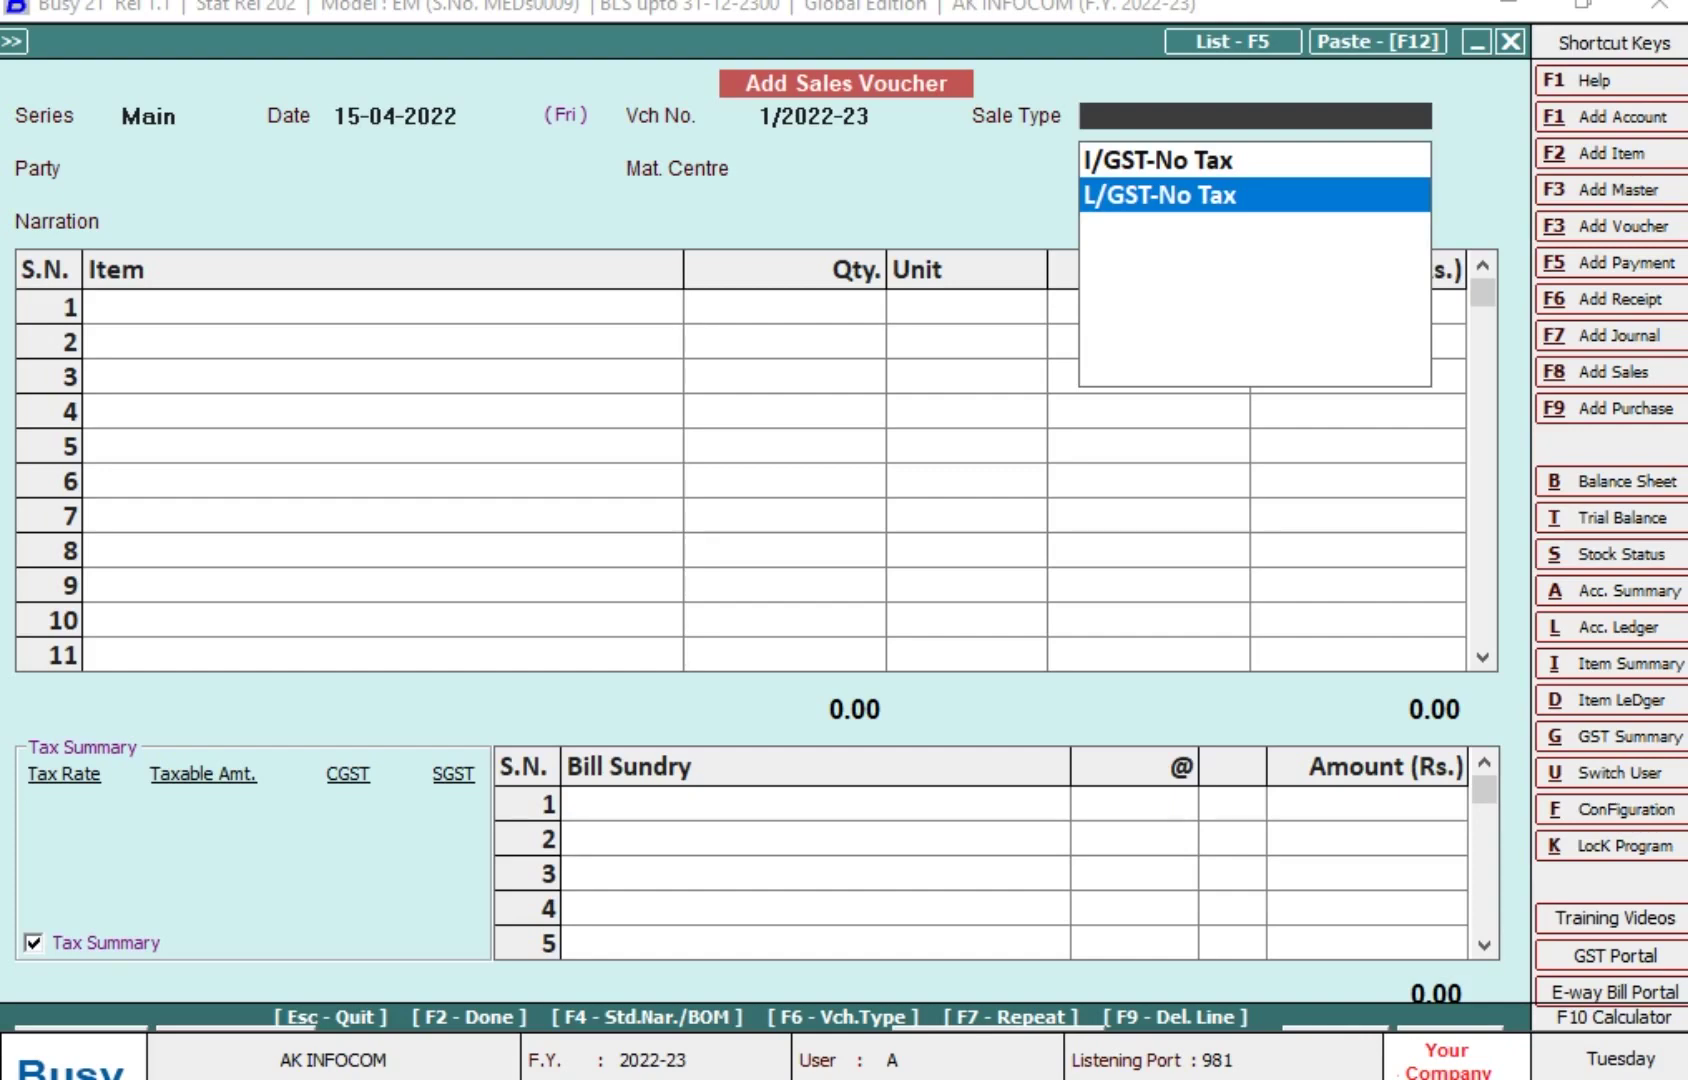
key(Return)
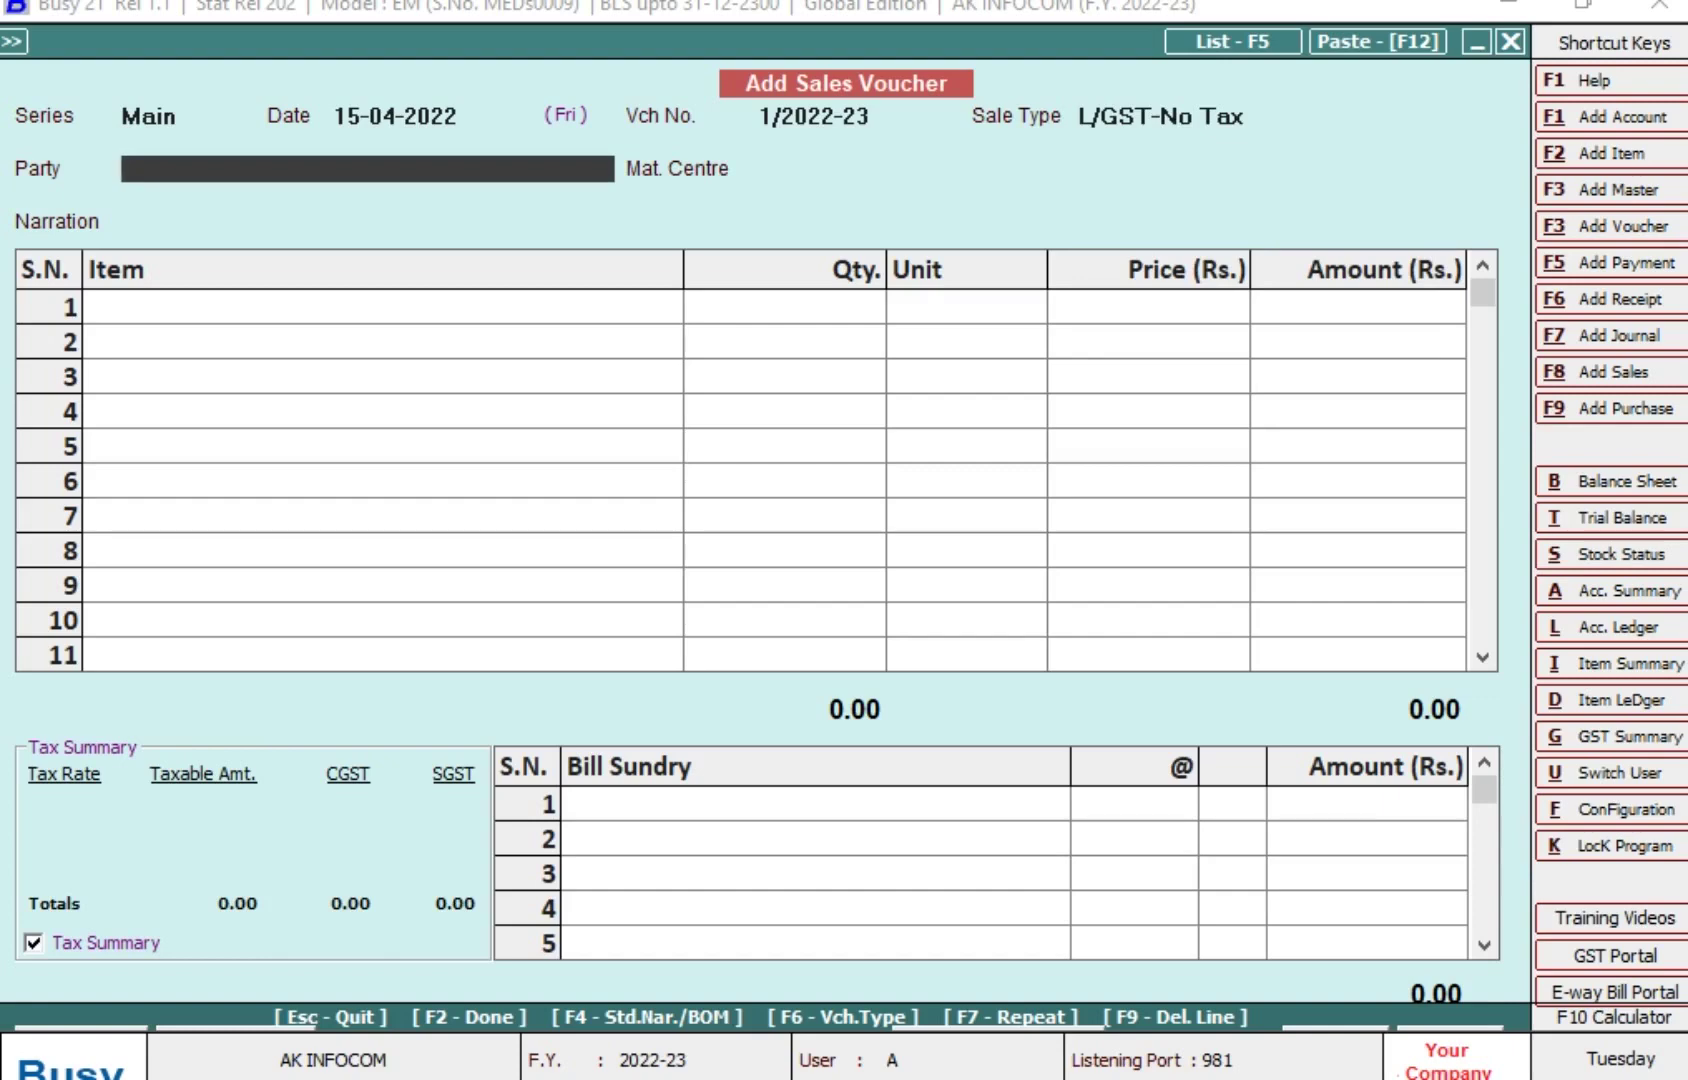
text(c)
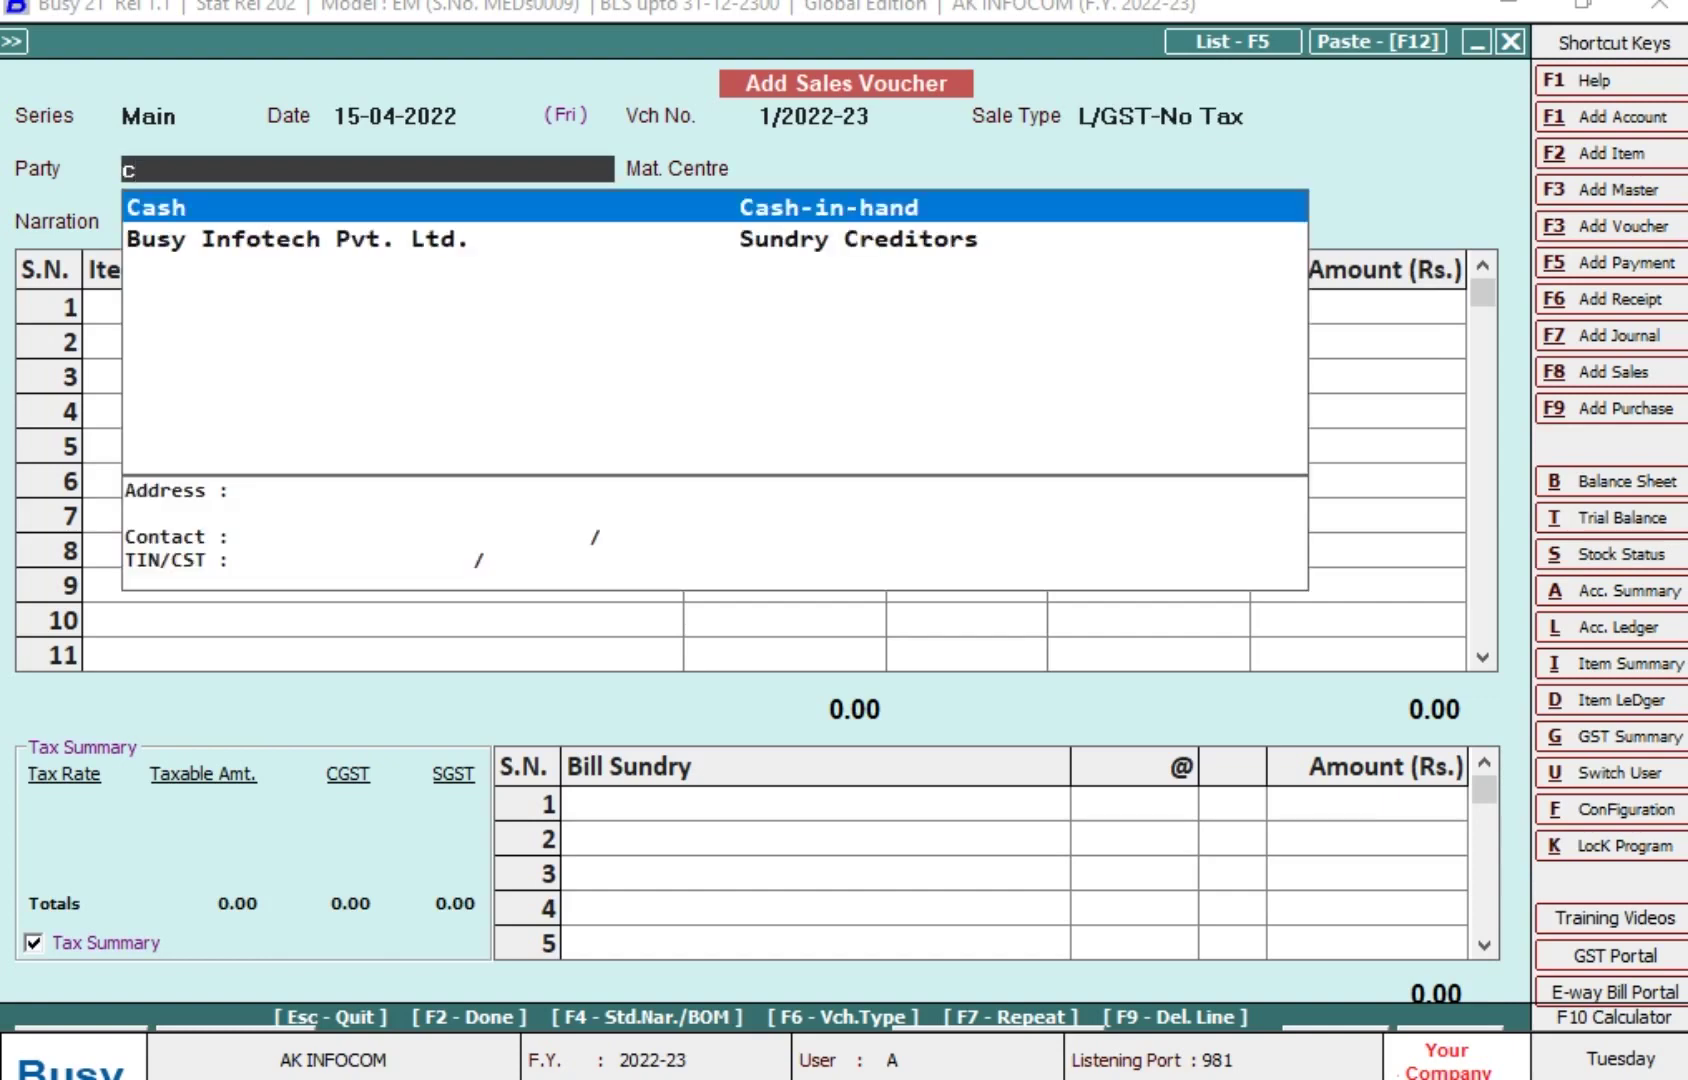
key(Return)
key(Return)
Enter MOUSE as the first item with quantity 15 Pcs. at a price of 300
text(mou)
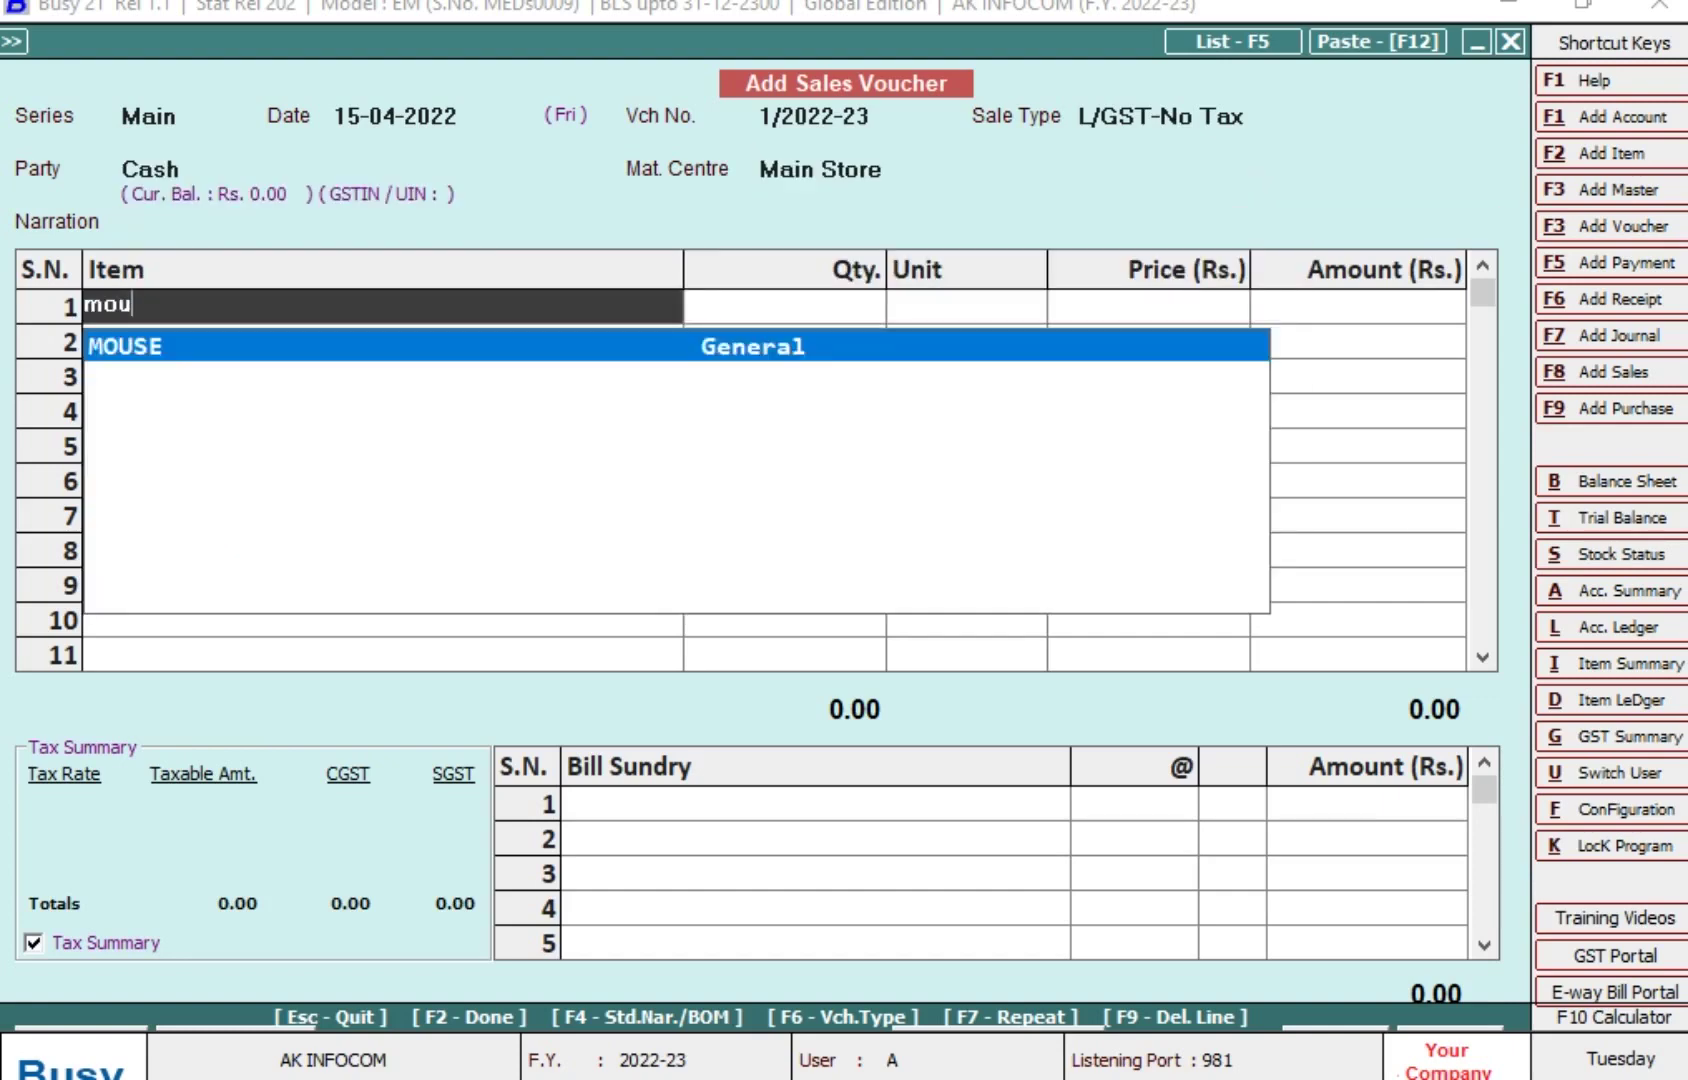
key(Return)
text(15)
key(Return)
key(Return)
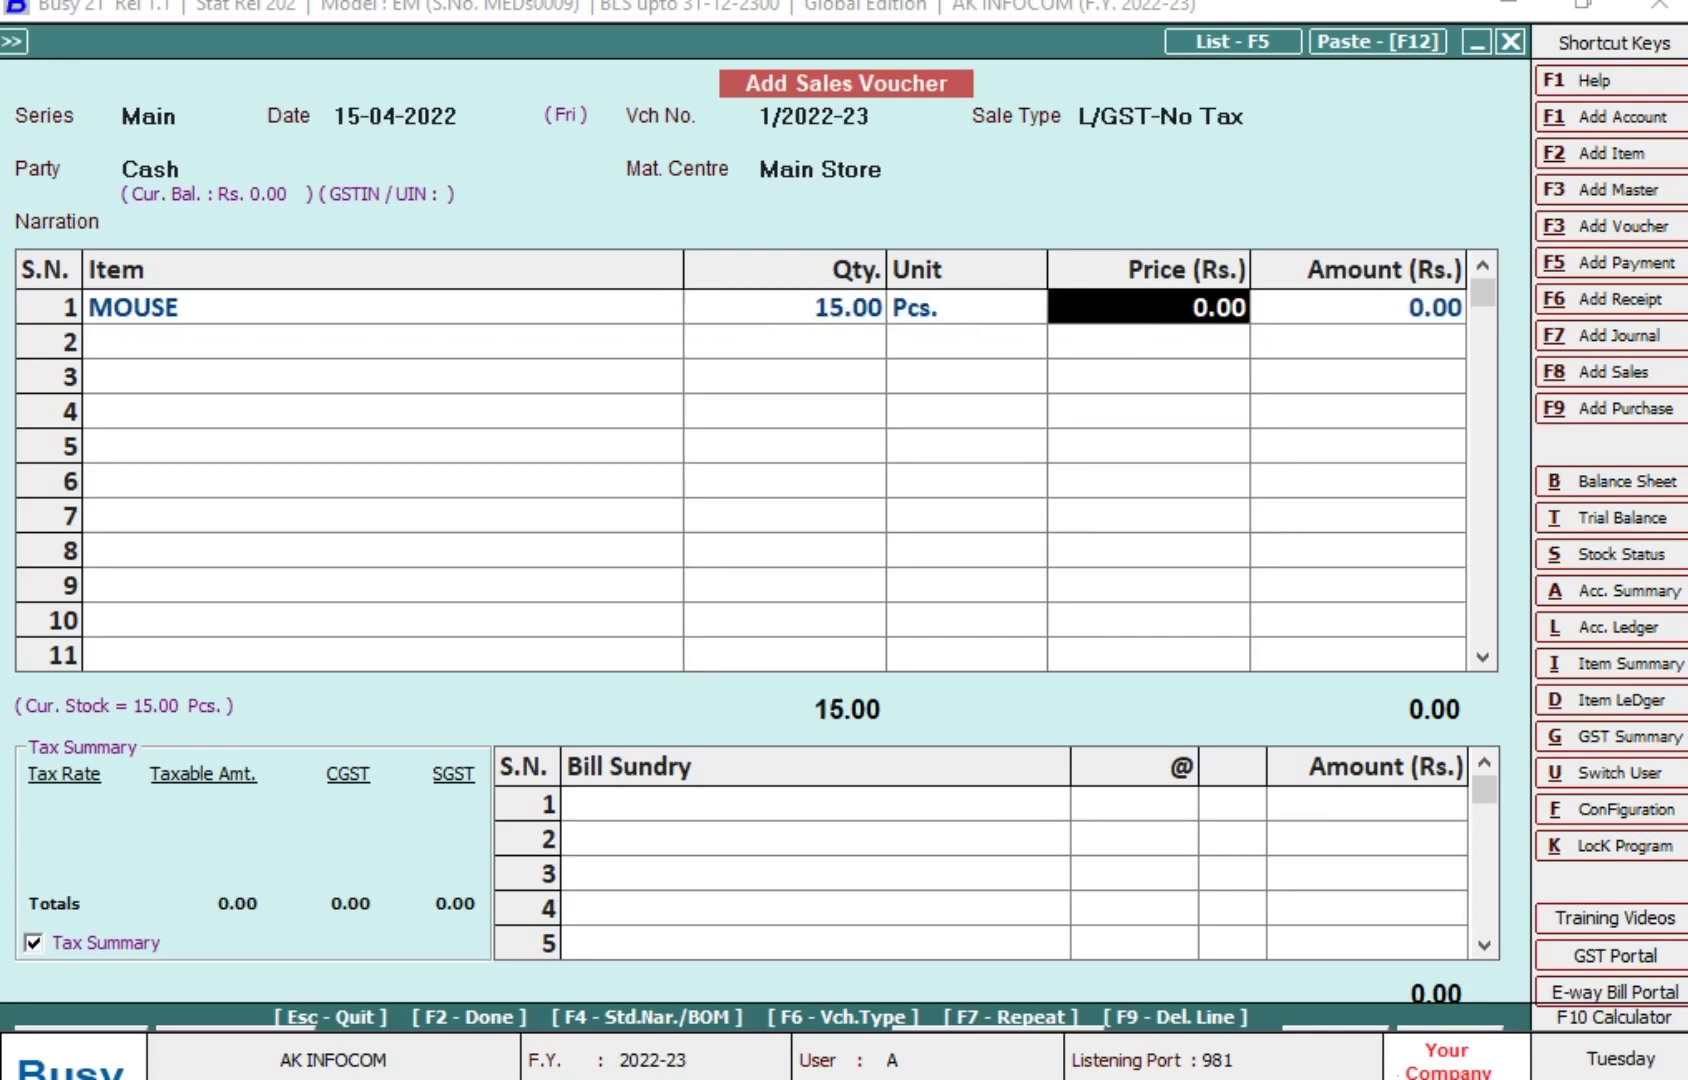
text(300)
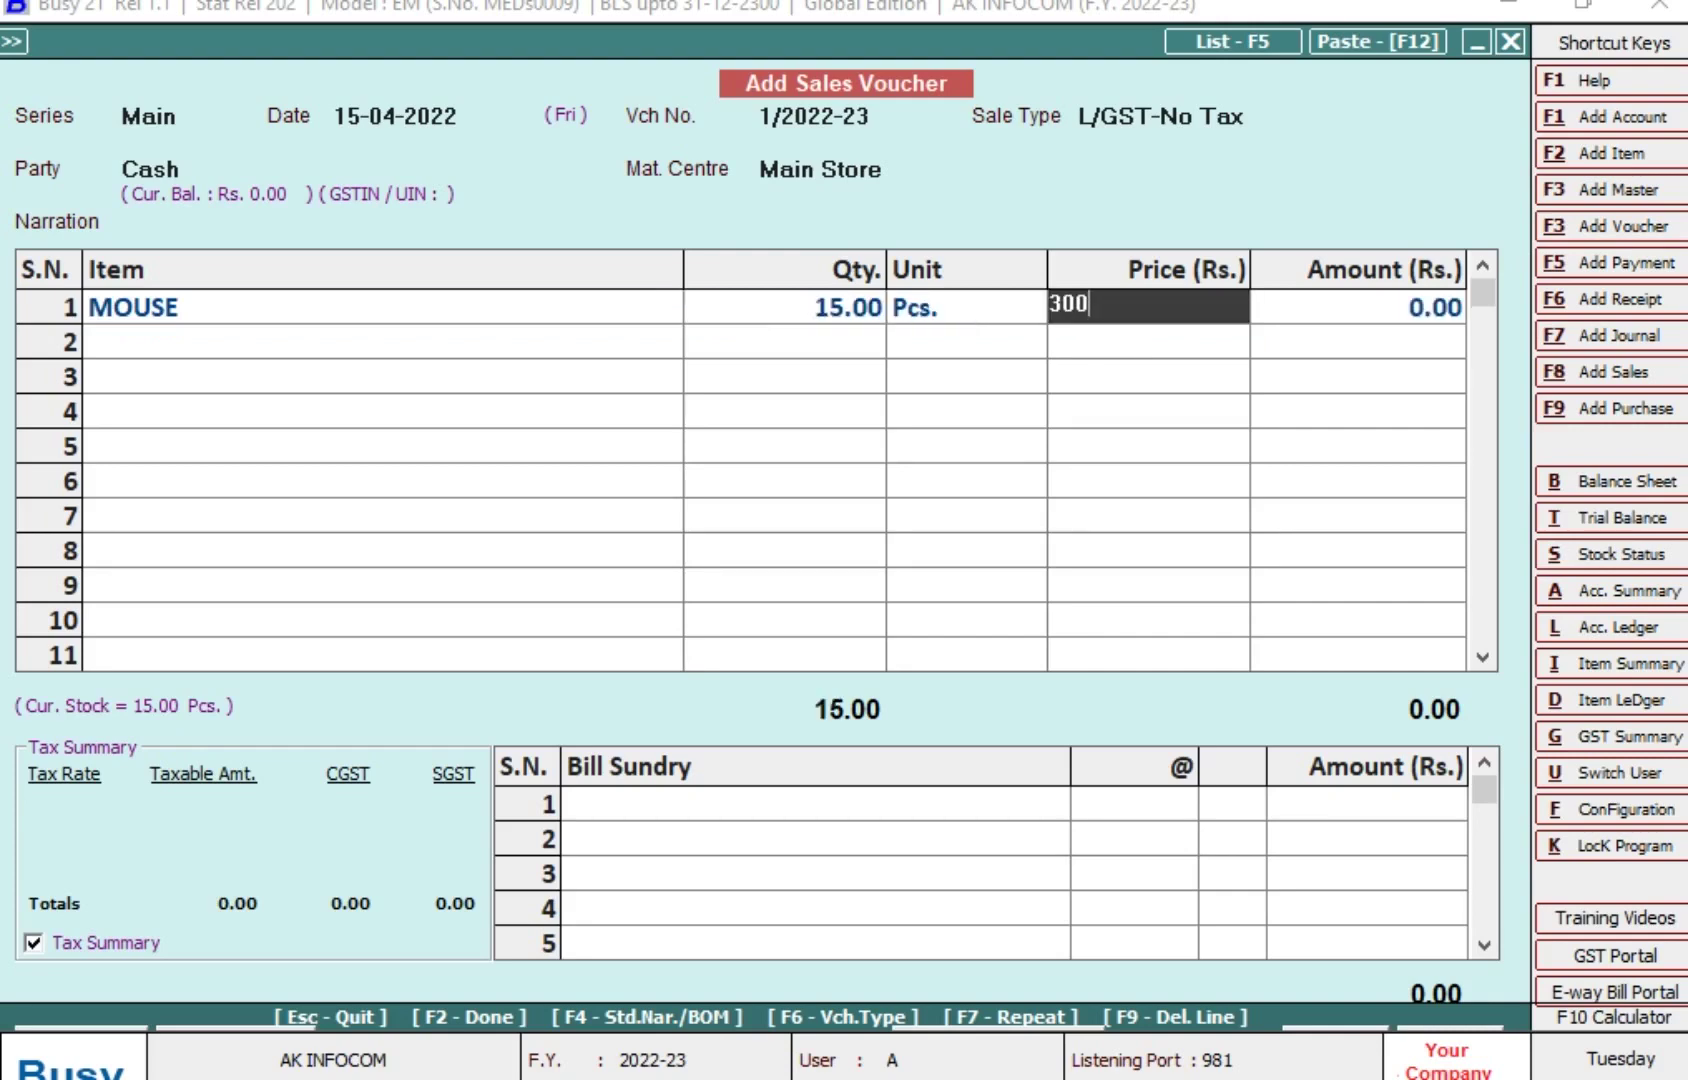
key(Return)
key(Return)
key(Up)
key(Return)
key(Return)
key(Return)
key(Return)
key(Return)
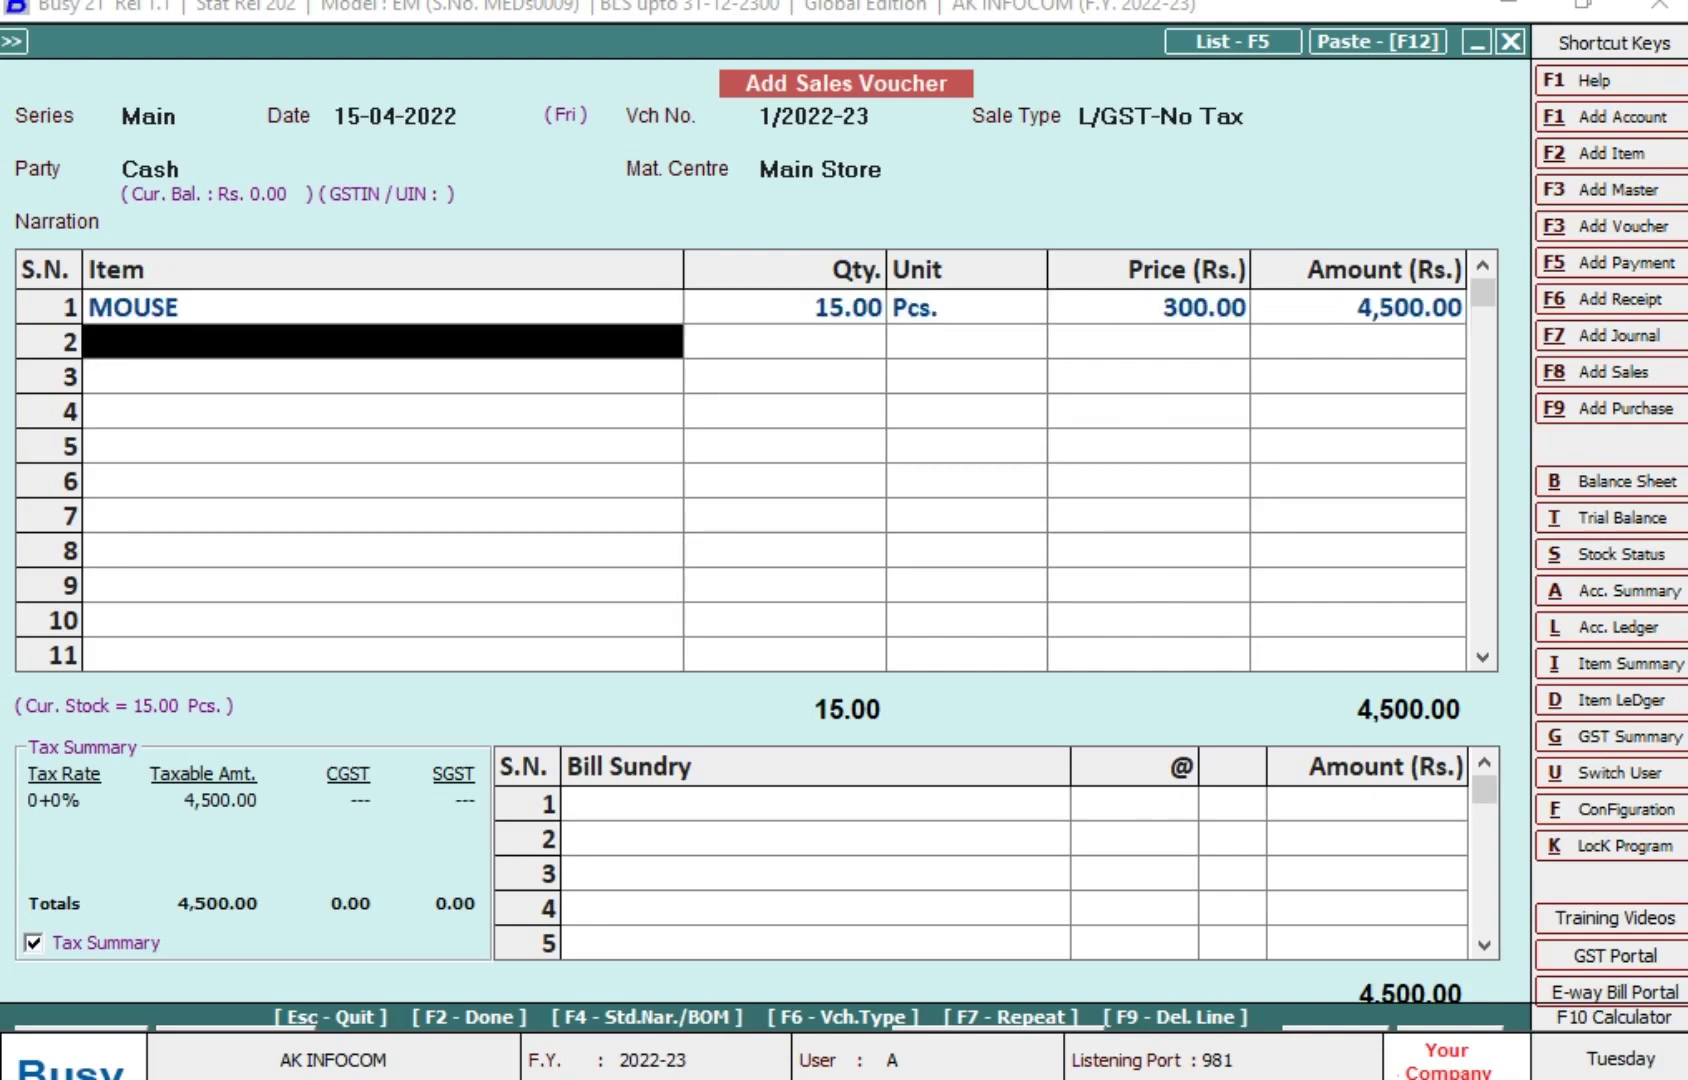
Finish the MOUSE sales voucher and save it without printing the invoice
key(Return)
key(Return)
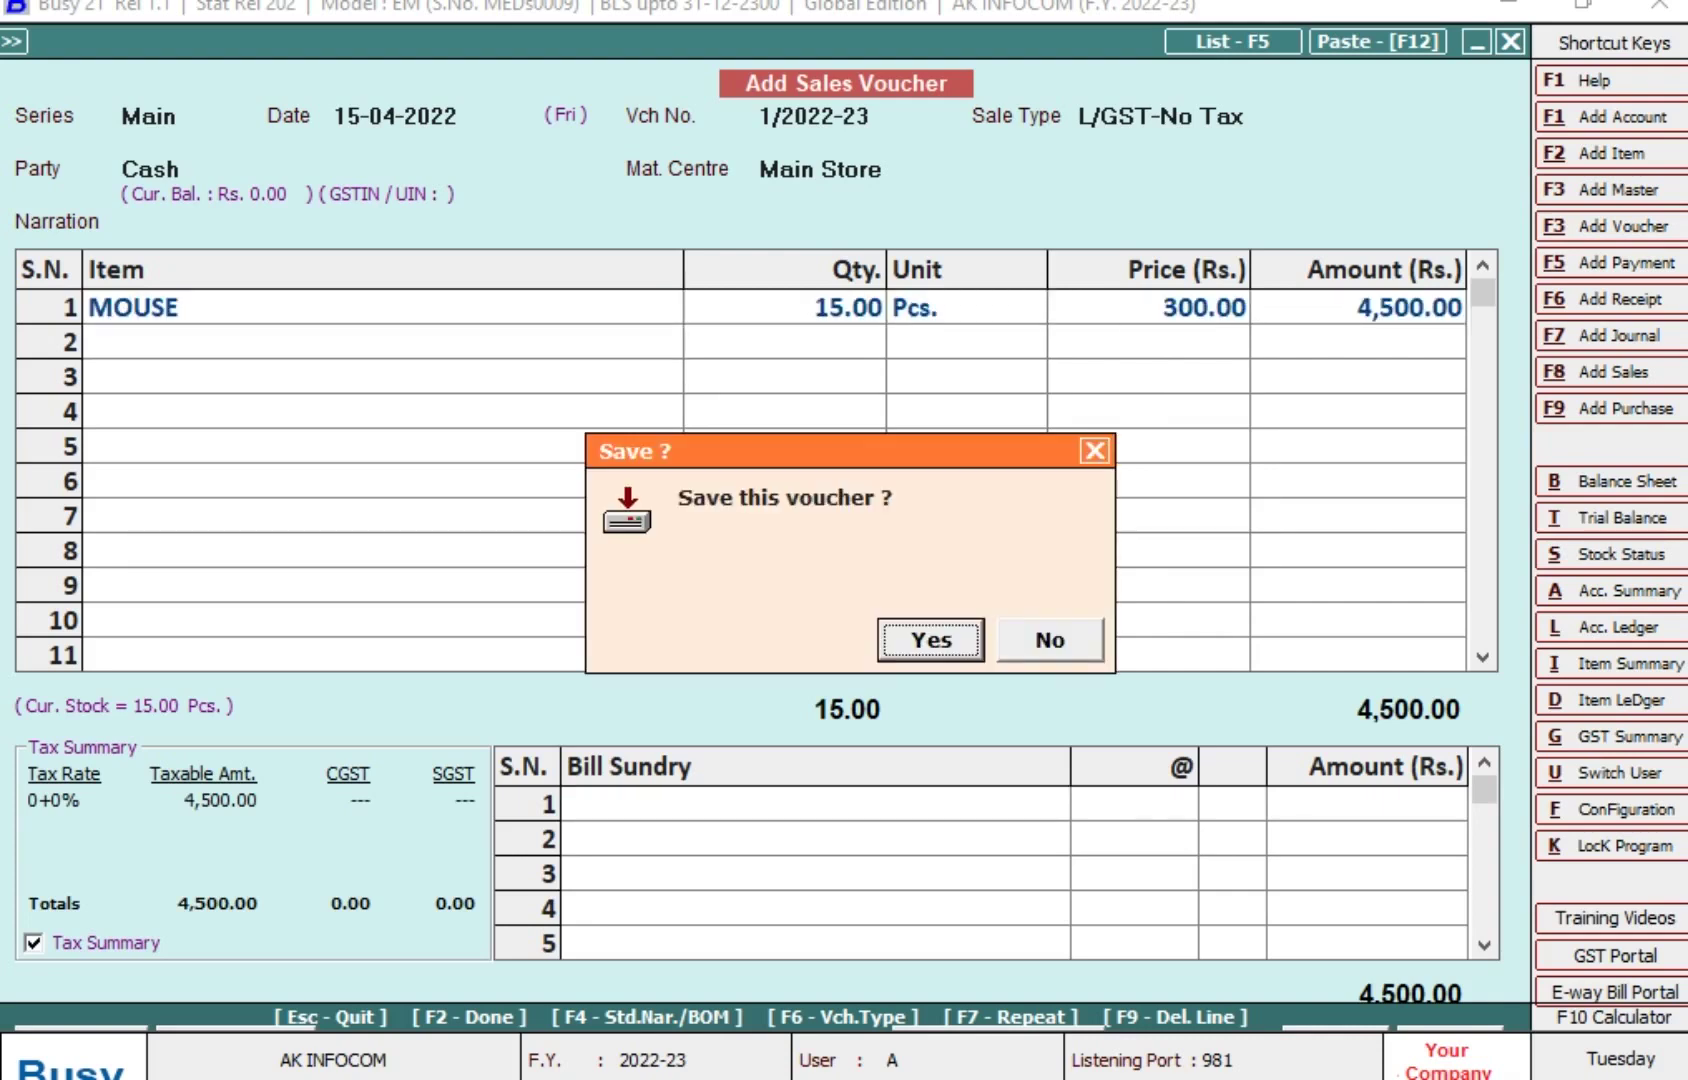
key(Return)
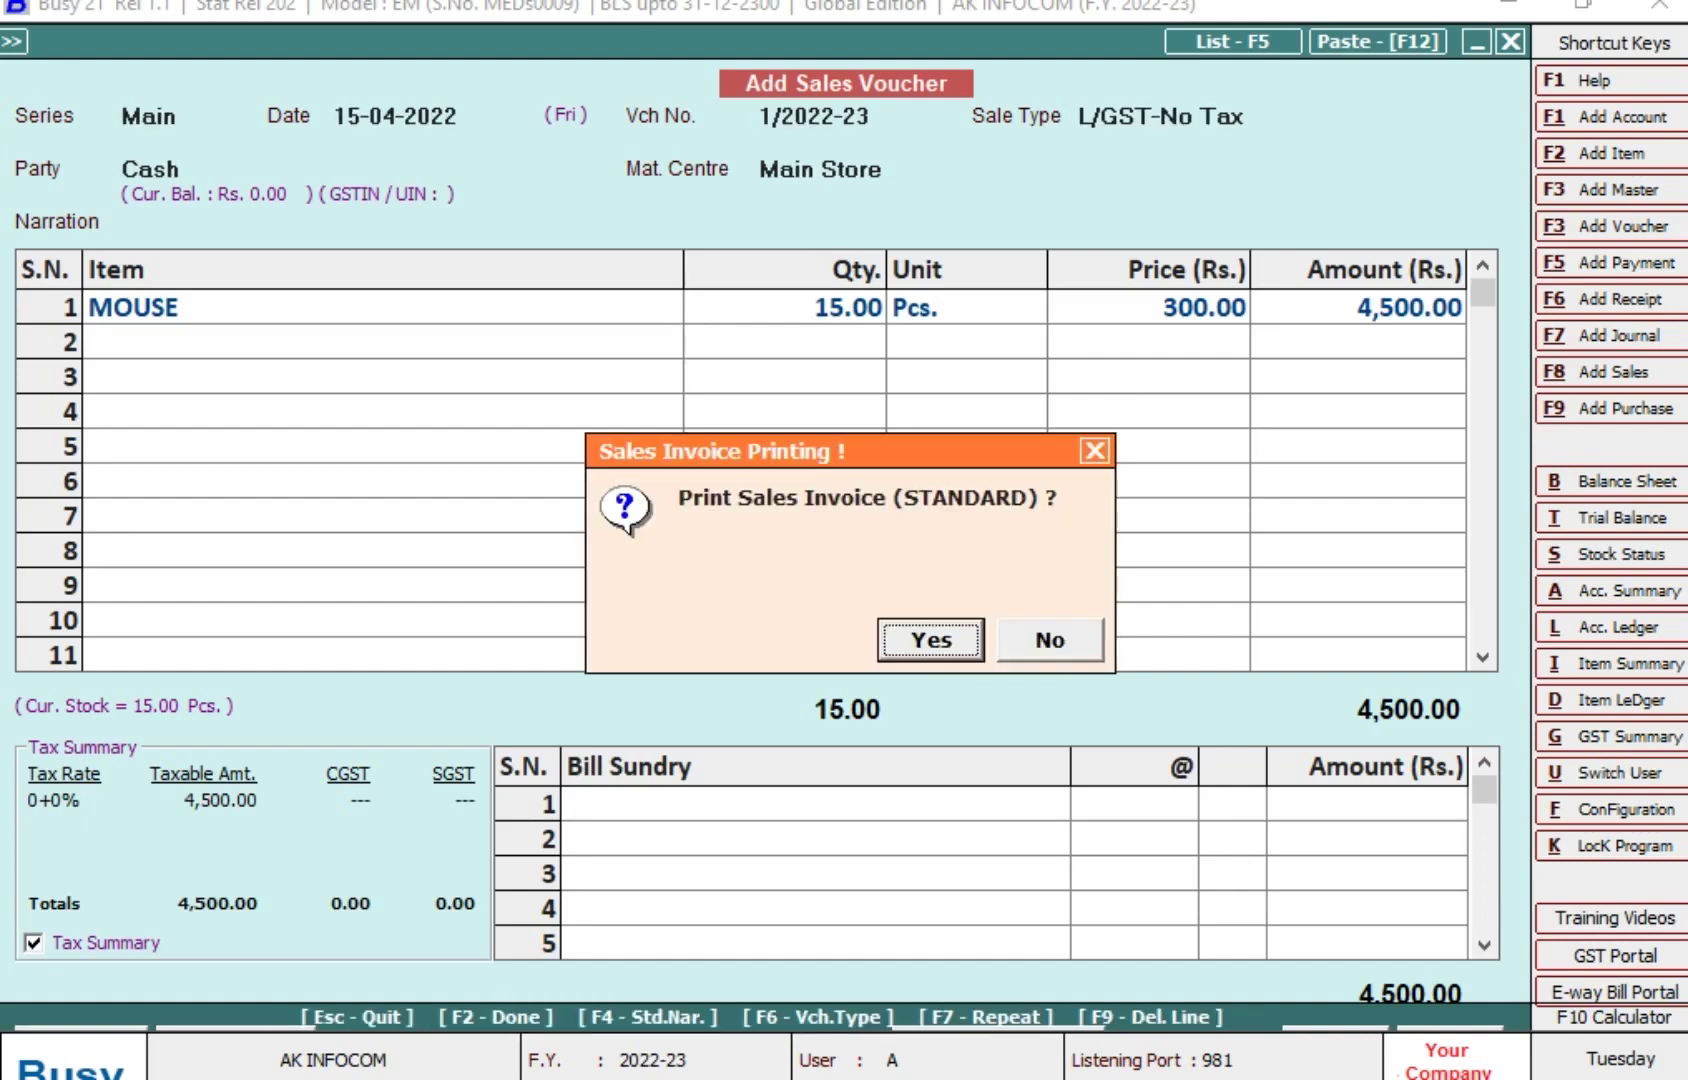
key(n)
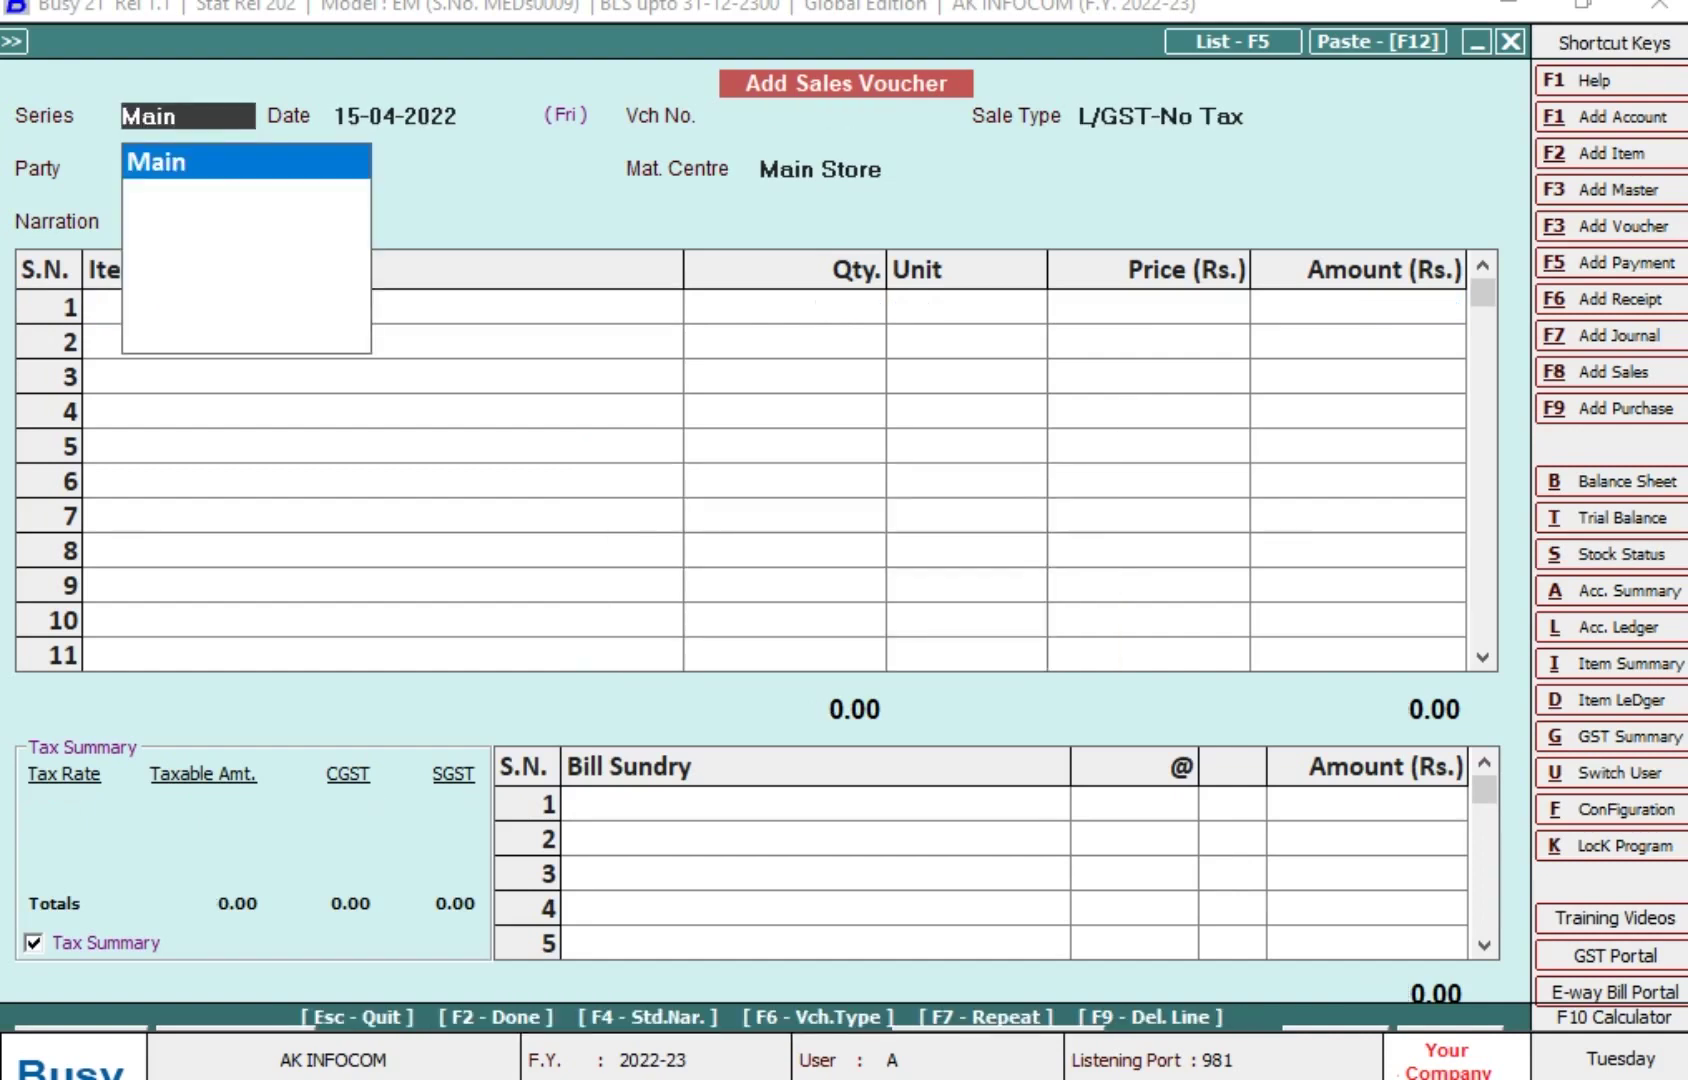
Start the next sales voucher in the Main series dated 20-05-2022, with L/GST-No Tax and party Cash
key(Return)
key(Escape)
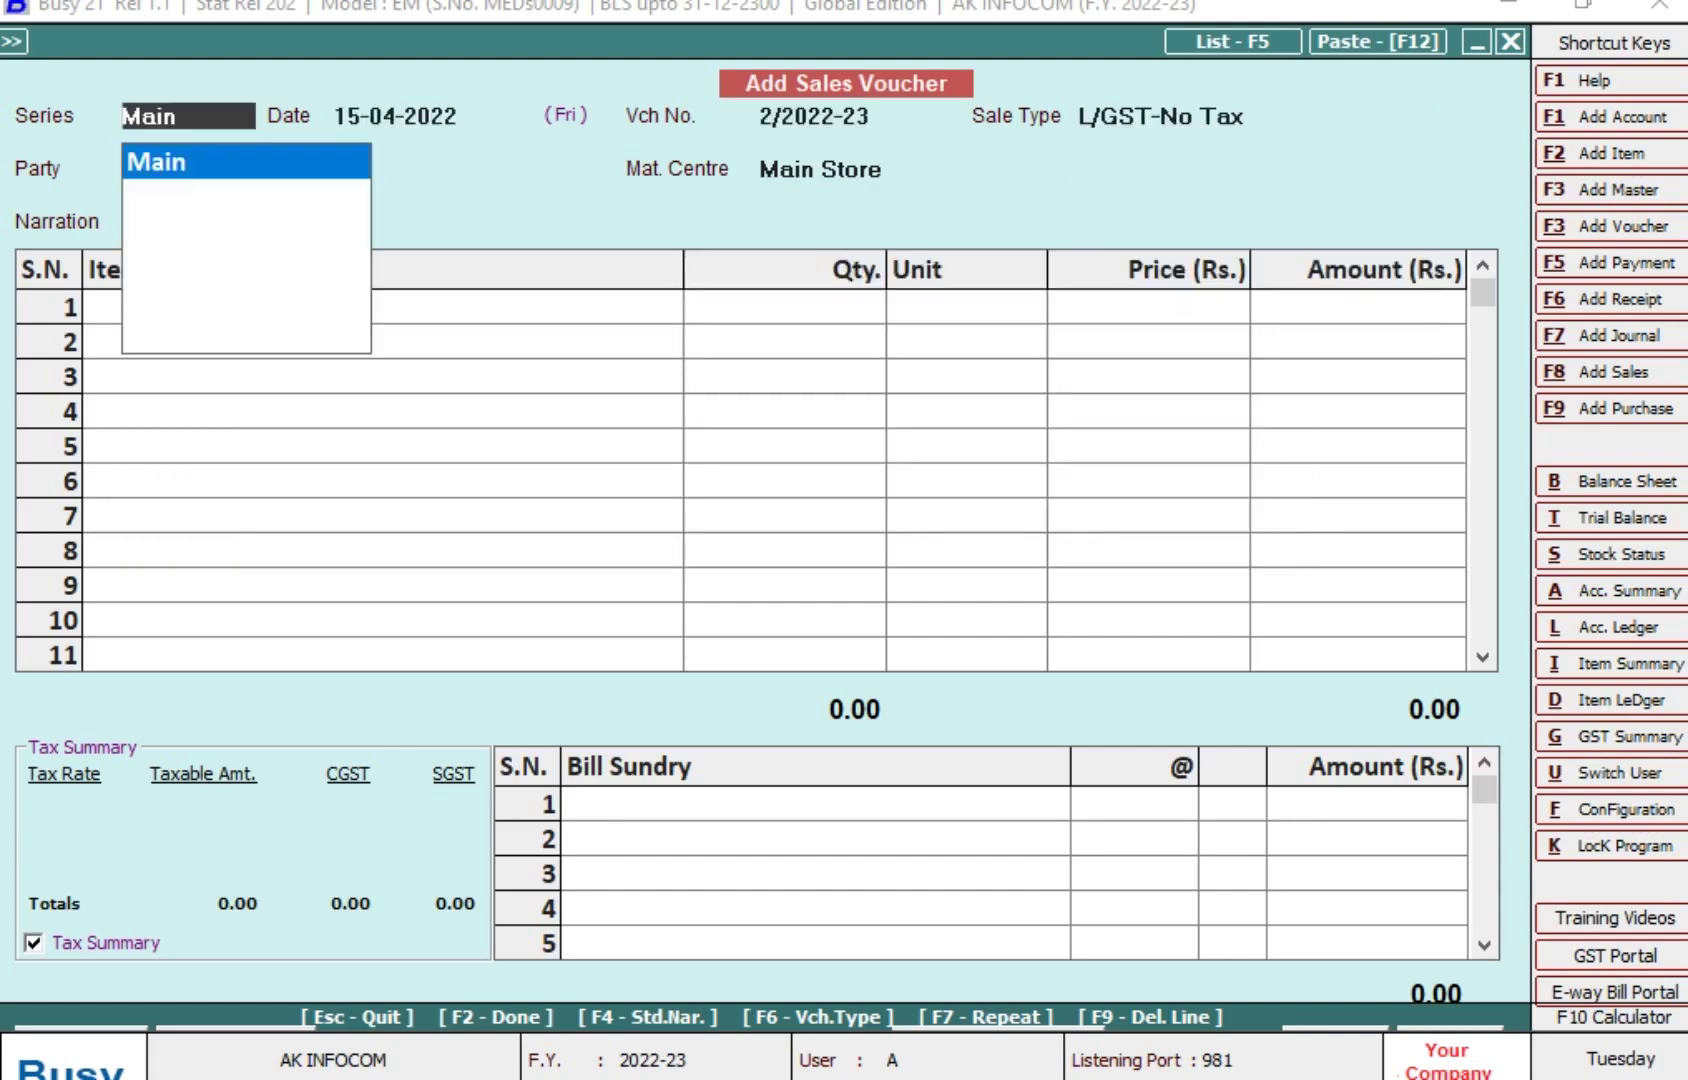
key(Return)
text(20-5)
key(Return)
key(Return)
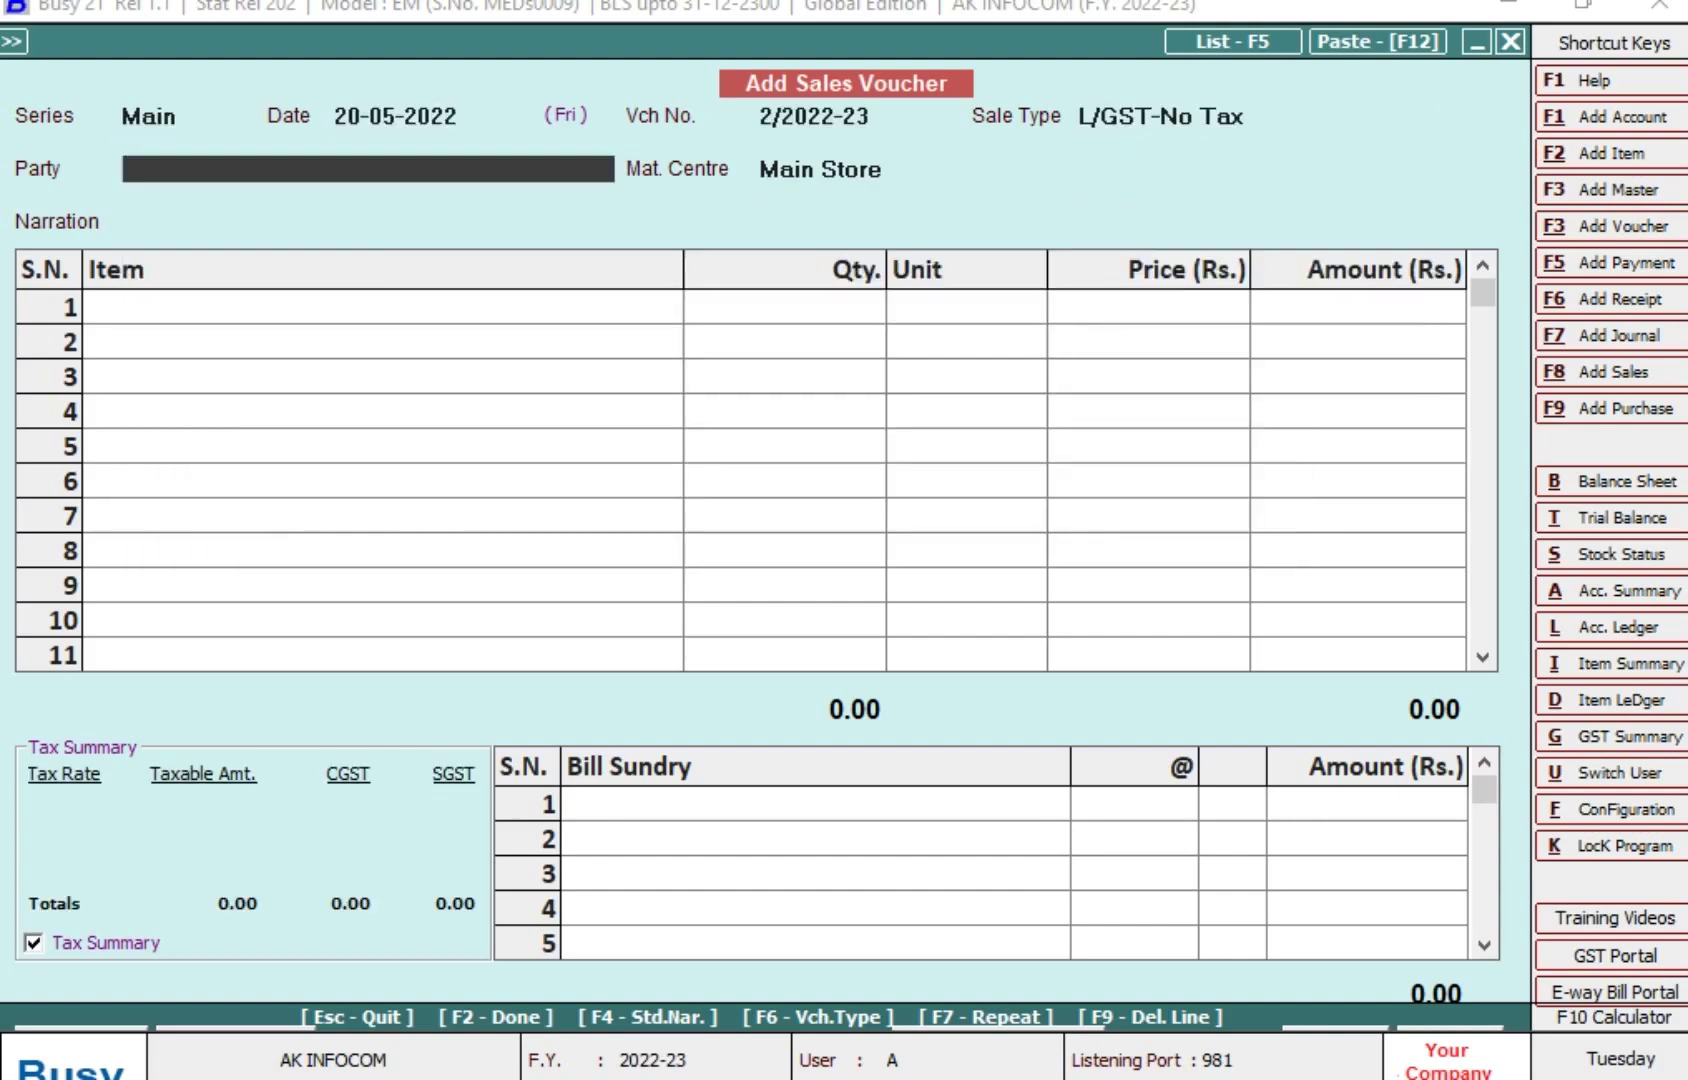
key(Return)
key(Return)
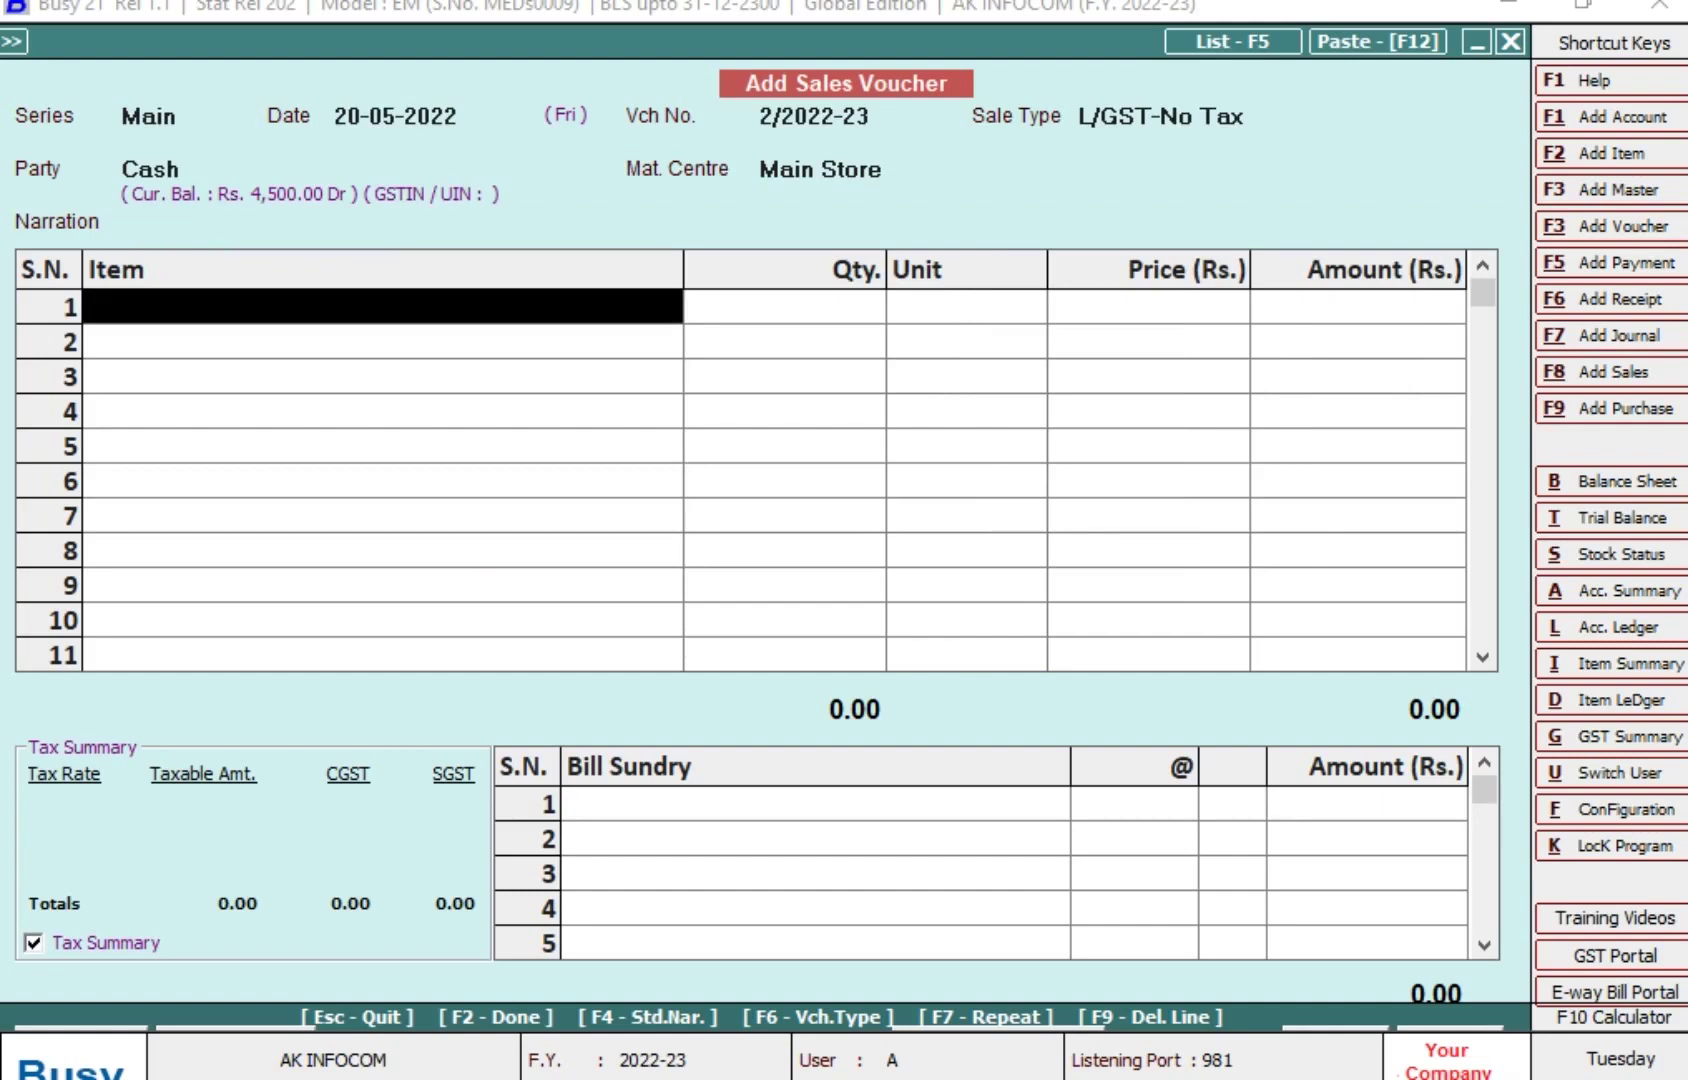
Enter KEYBOARD as the first item with quantity 5 Pcs. at a price of 350
key(Return)
text(5)
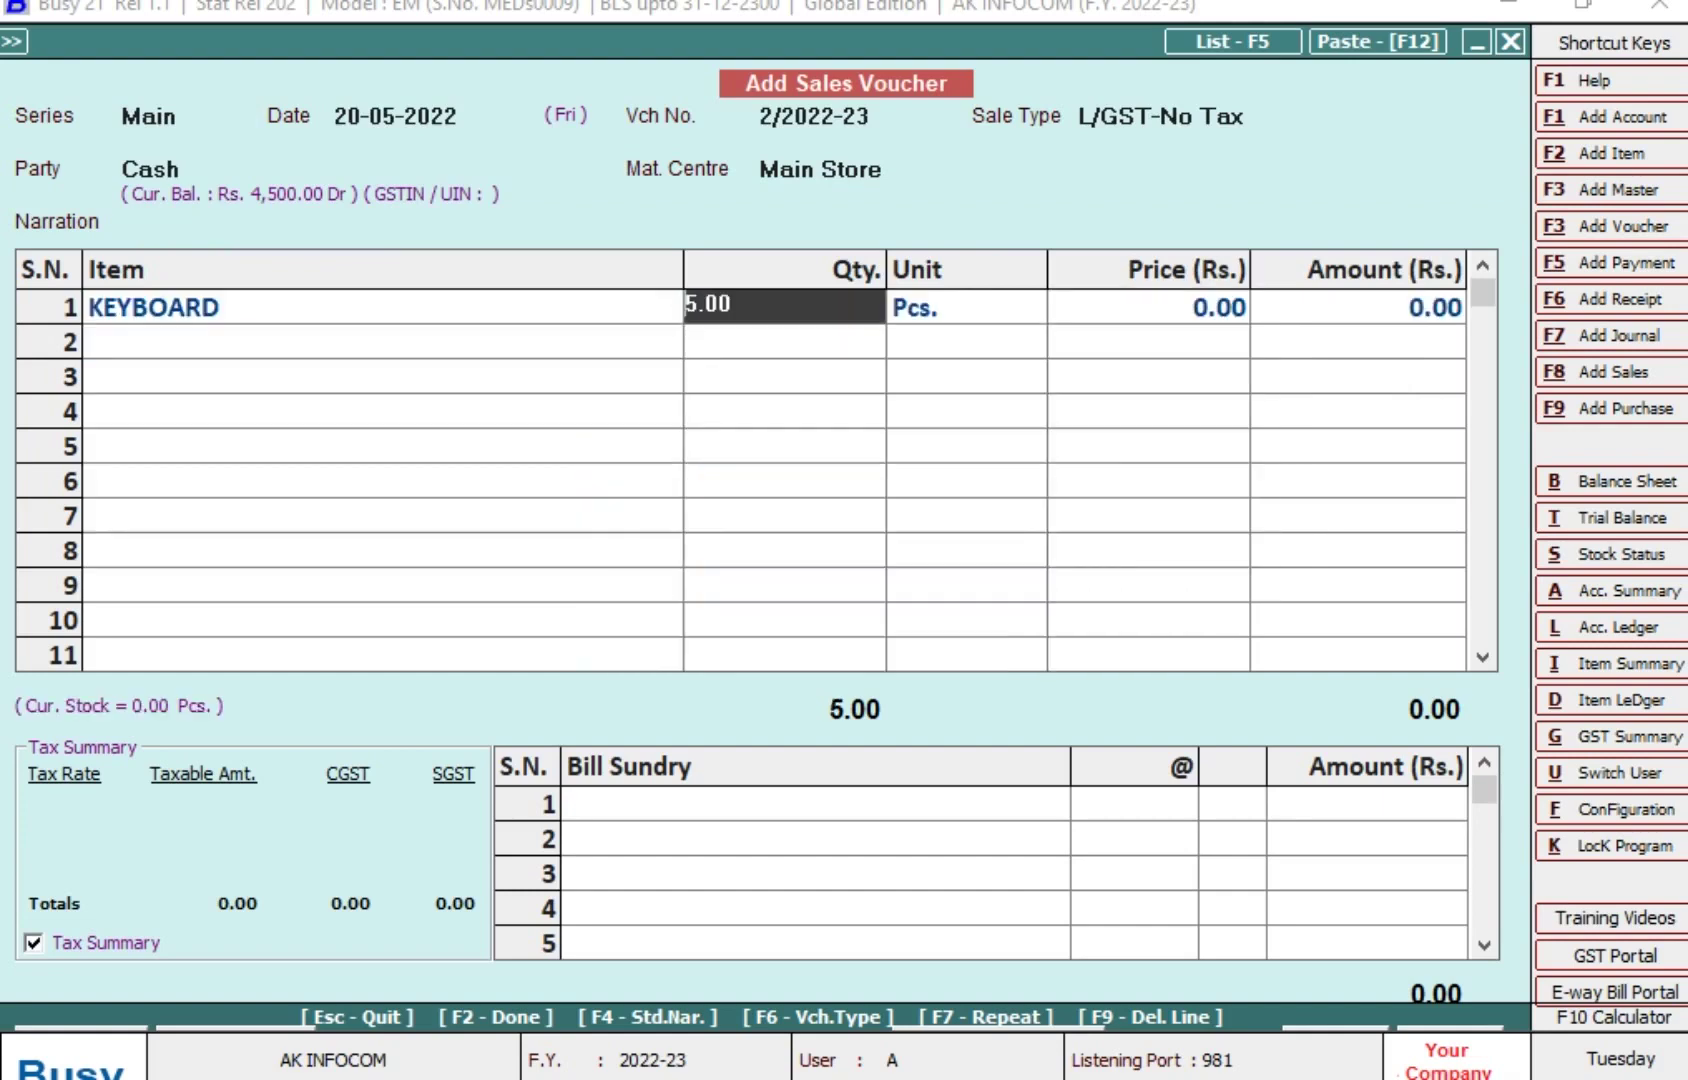
key(Return)
key(Return)
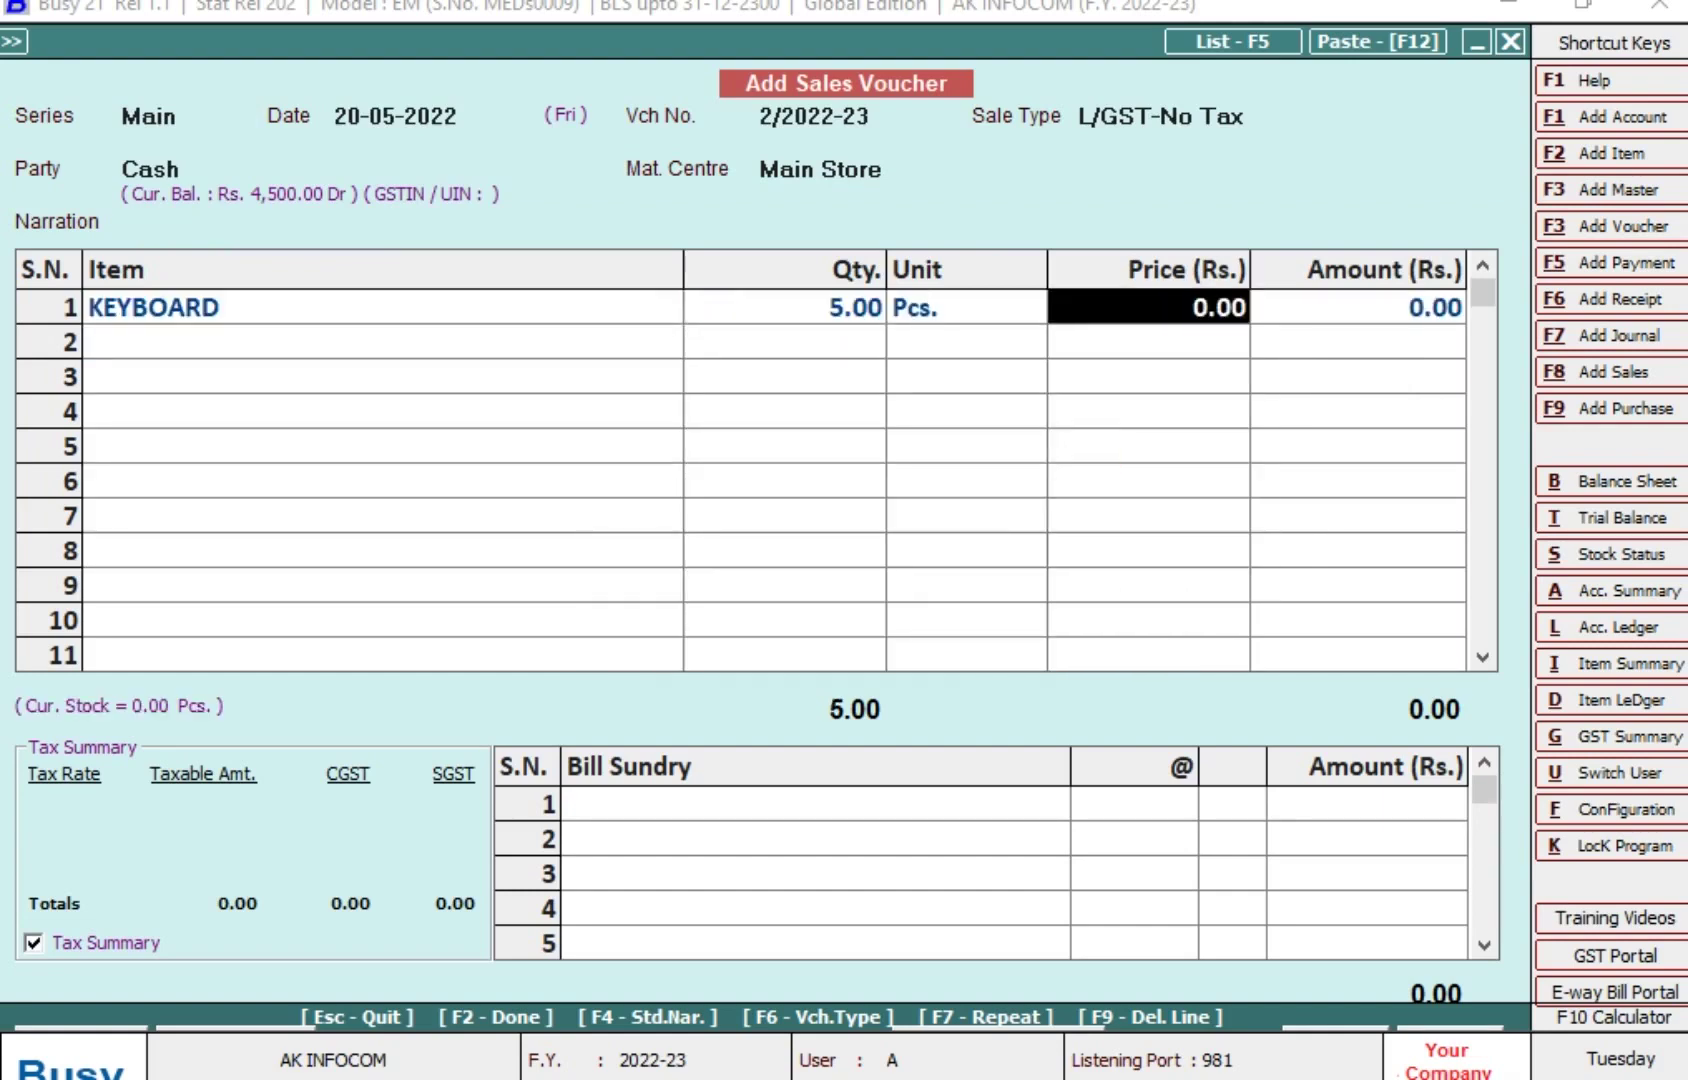
text(350)
key(Return)
key(Return)
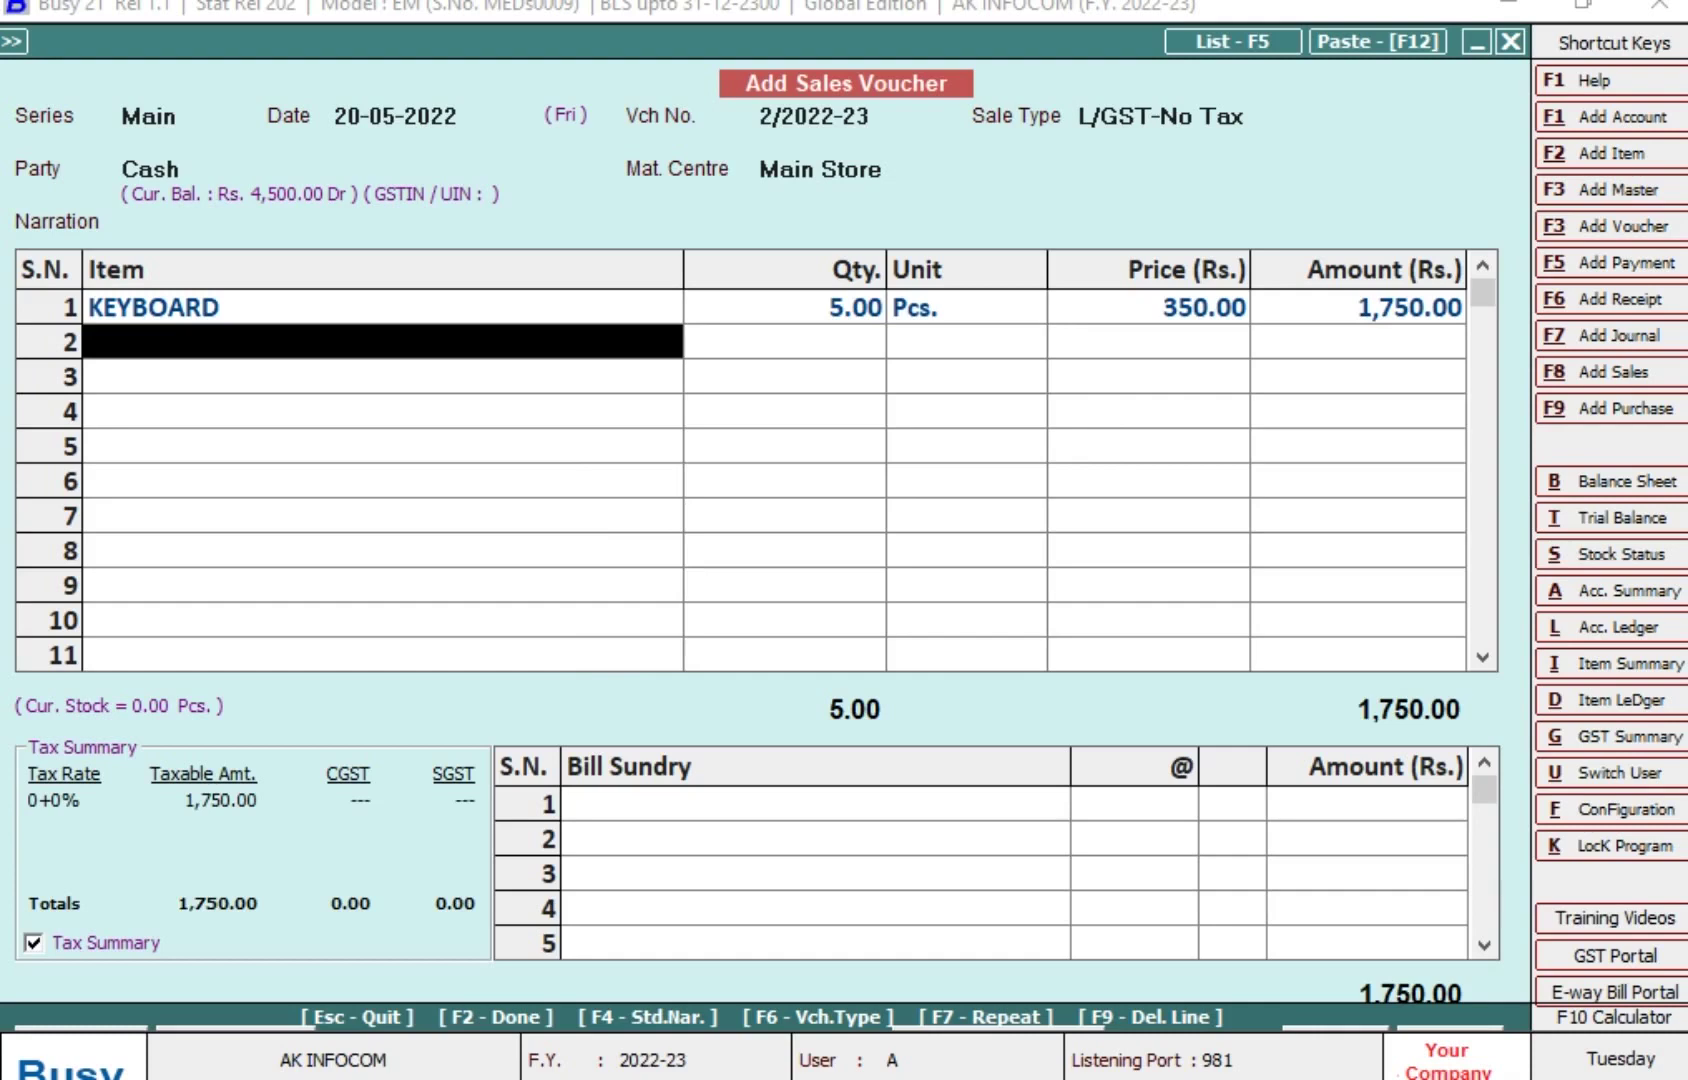
Finish the KEYBOARD sales voucher and save it without printing the invoice
key(Return)
key(Return)
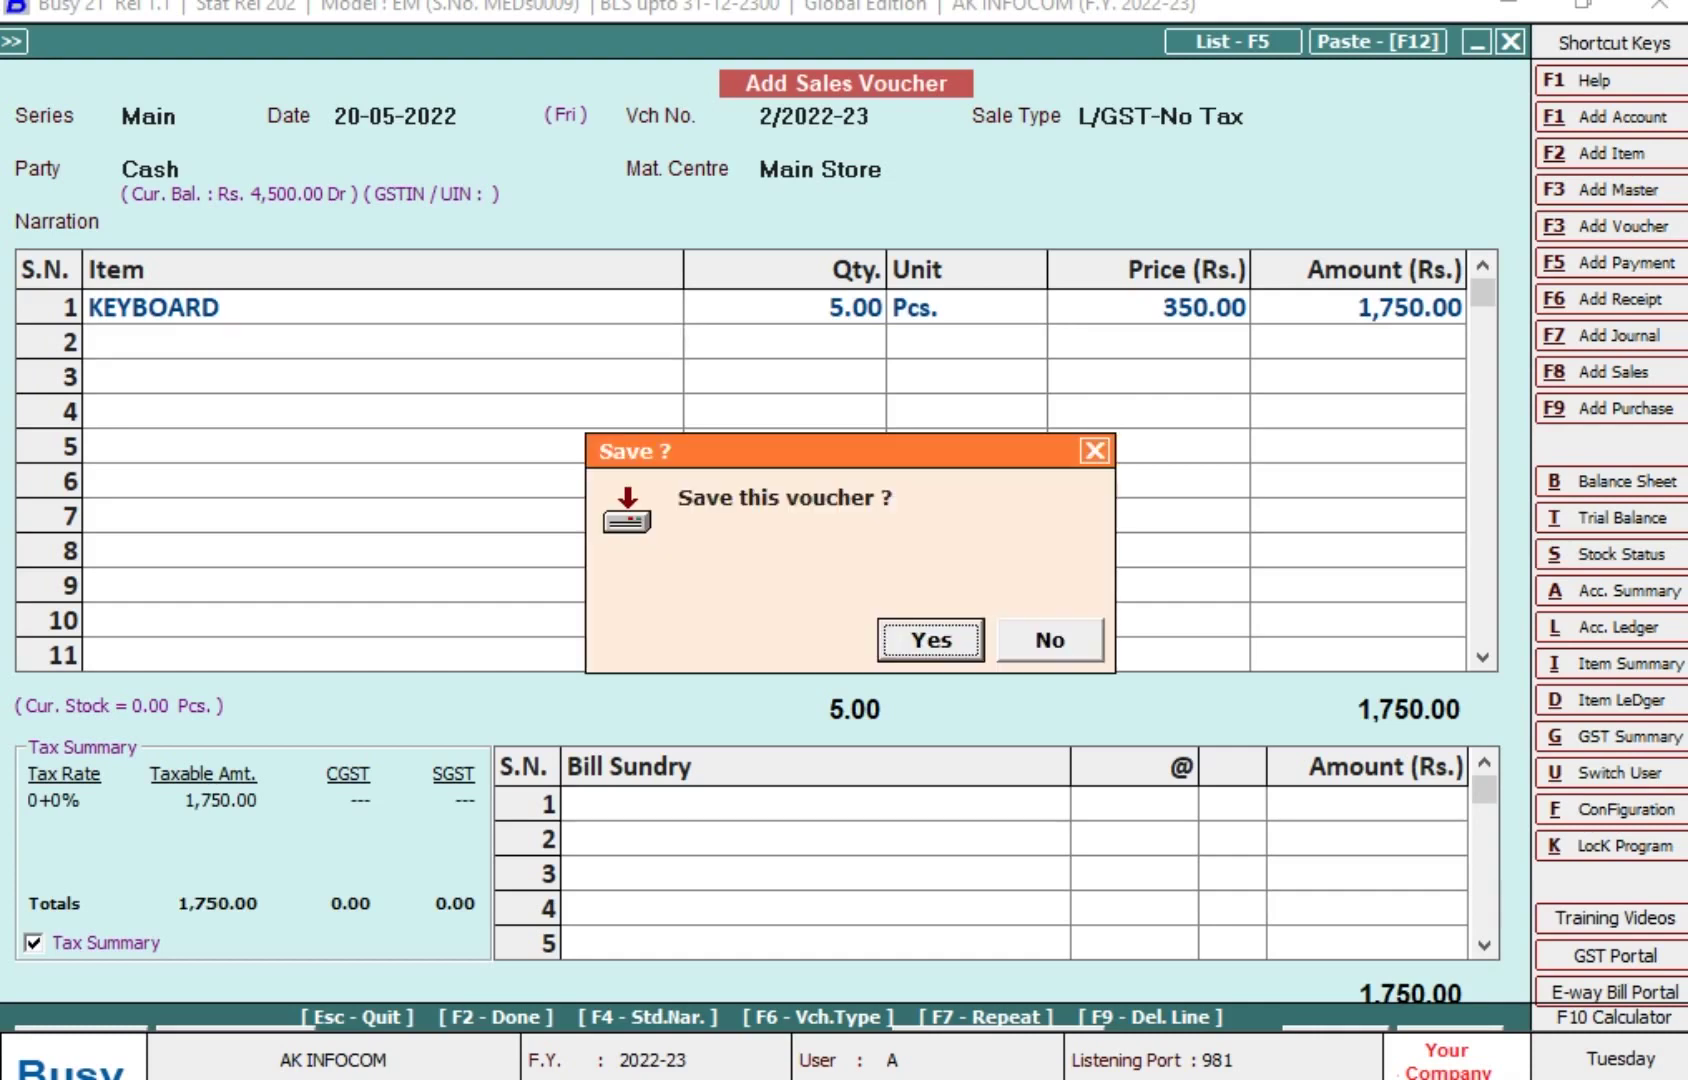
key(Return)
key(n)
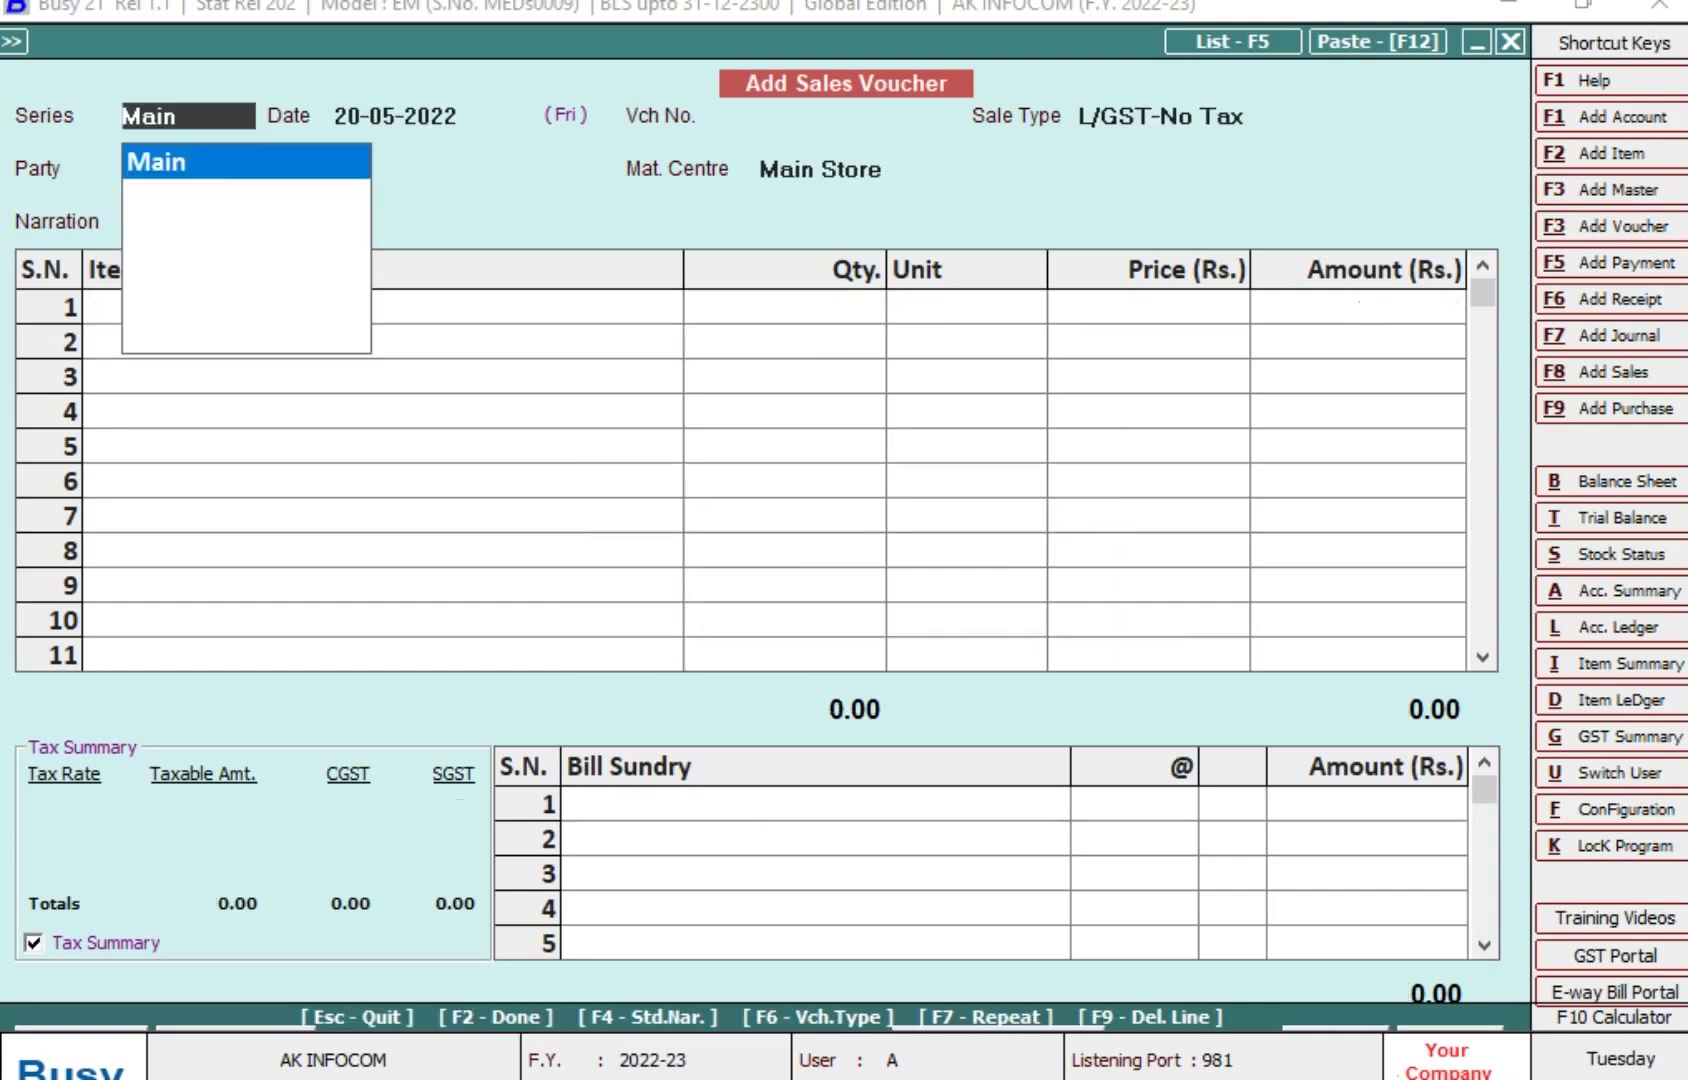
Start another sales voucher in the Main series dated 12-06-2022, with party Cash and material centre Main Store
key(Return)
text(12-06)
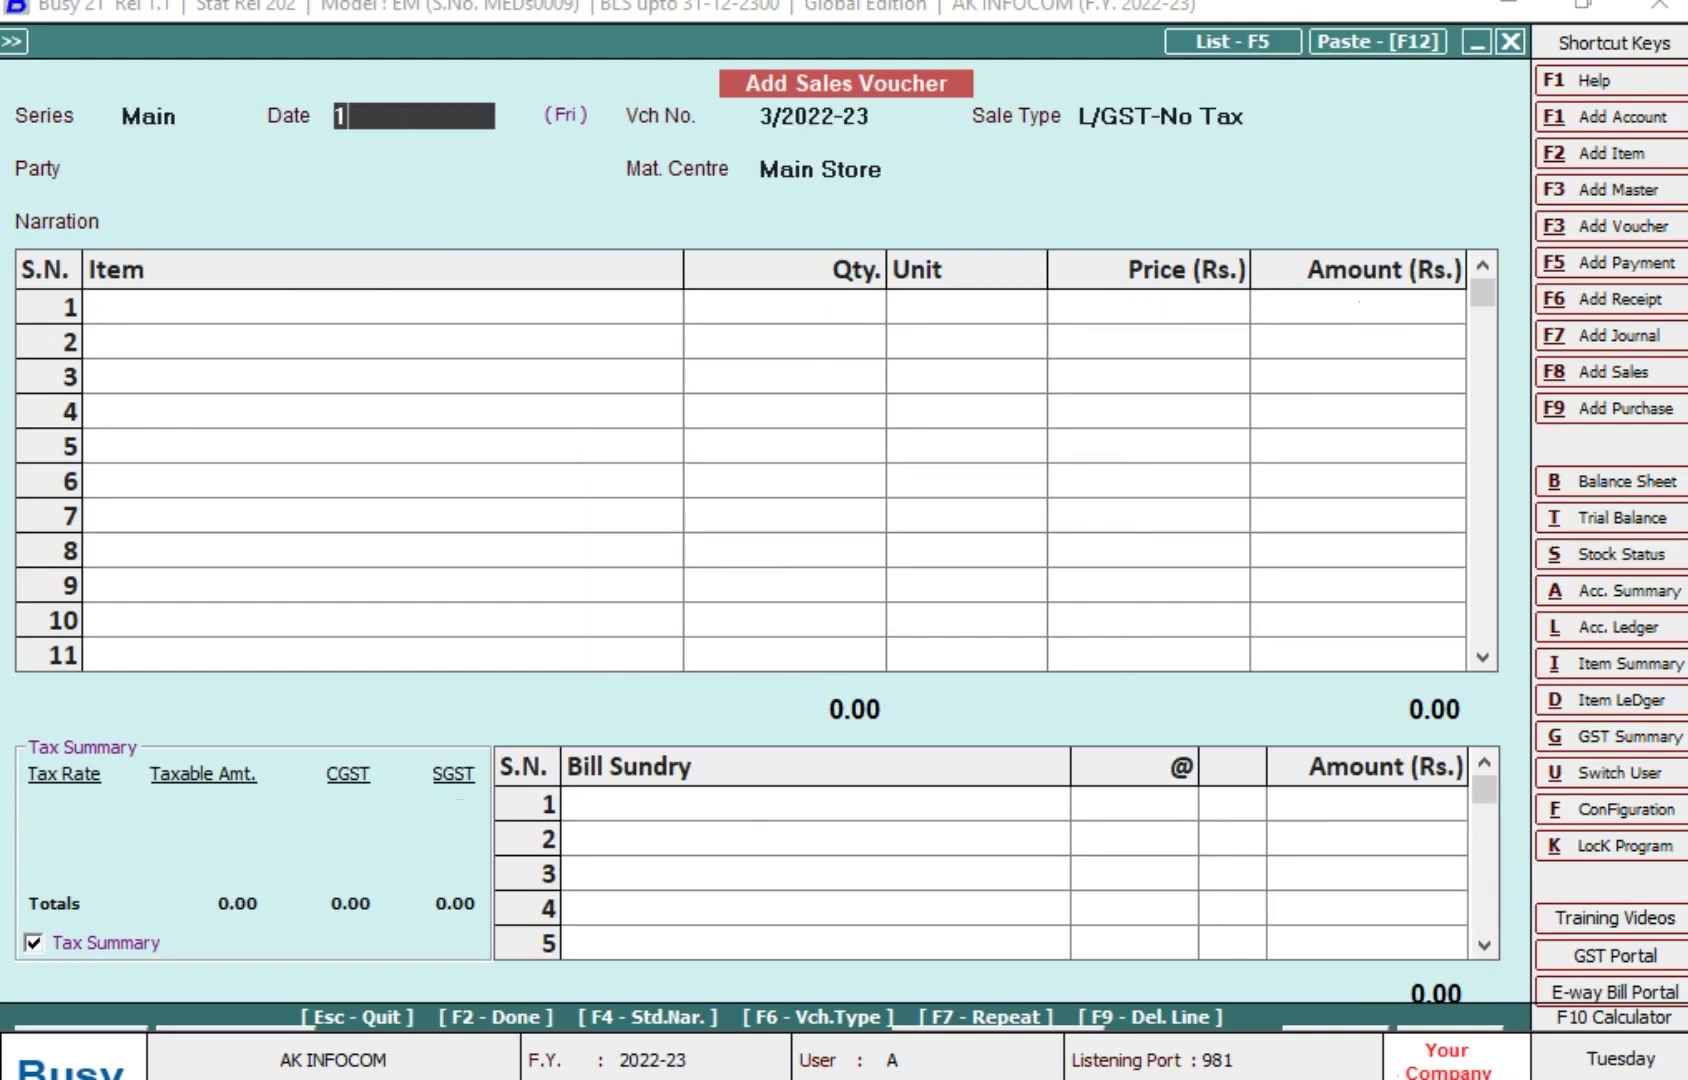
key(Return)
key(Return)
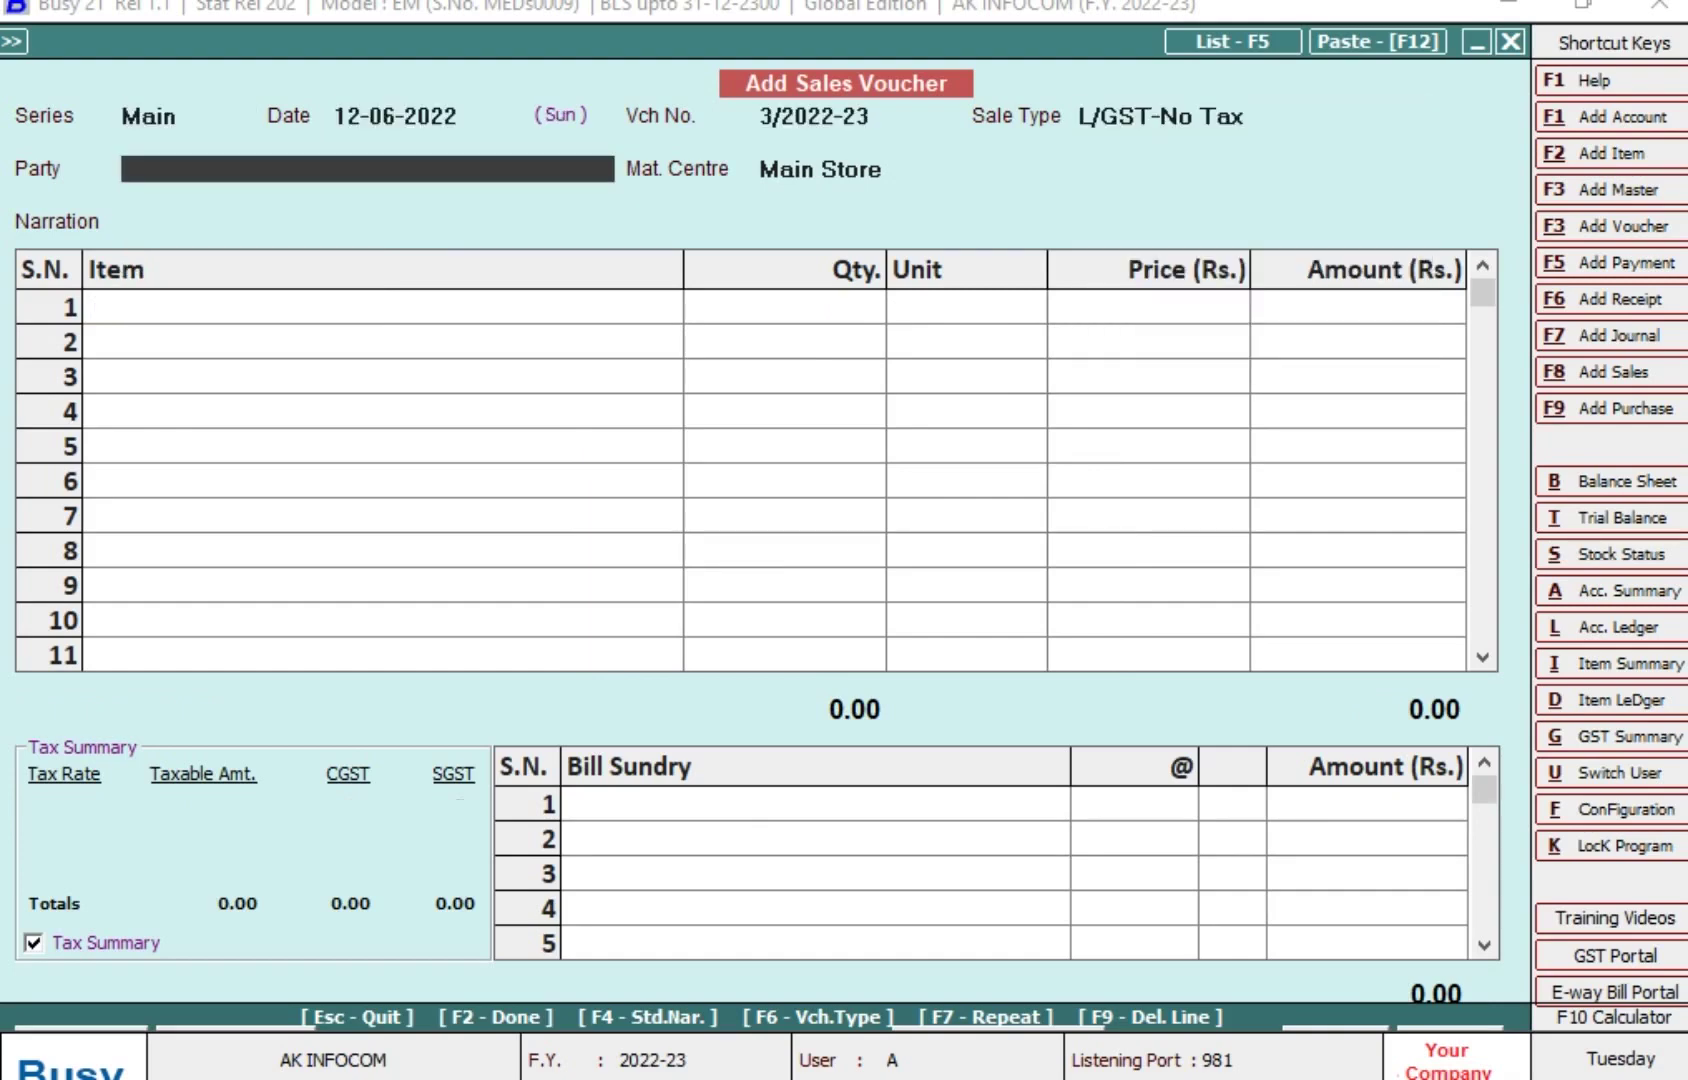
text(c)
key(Return)
key(Return)
Enter COMPUTER PARTS as the first item with quantity 15 Pcs. at a price of 200
text(c)
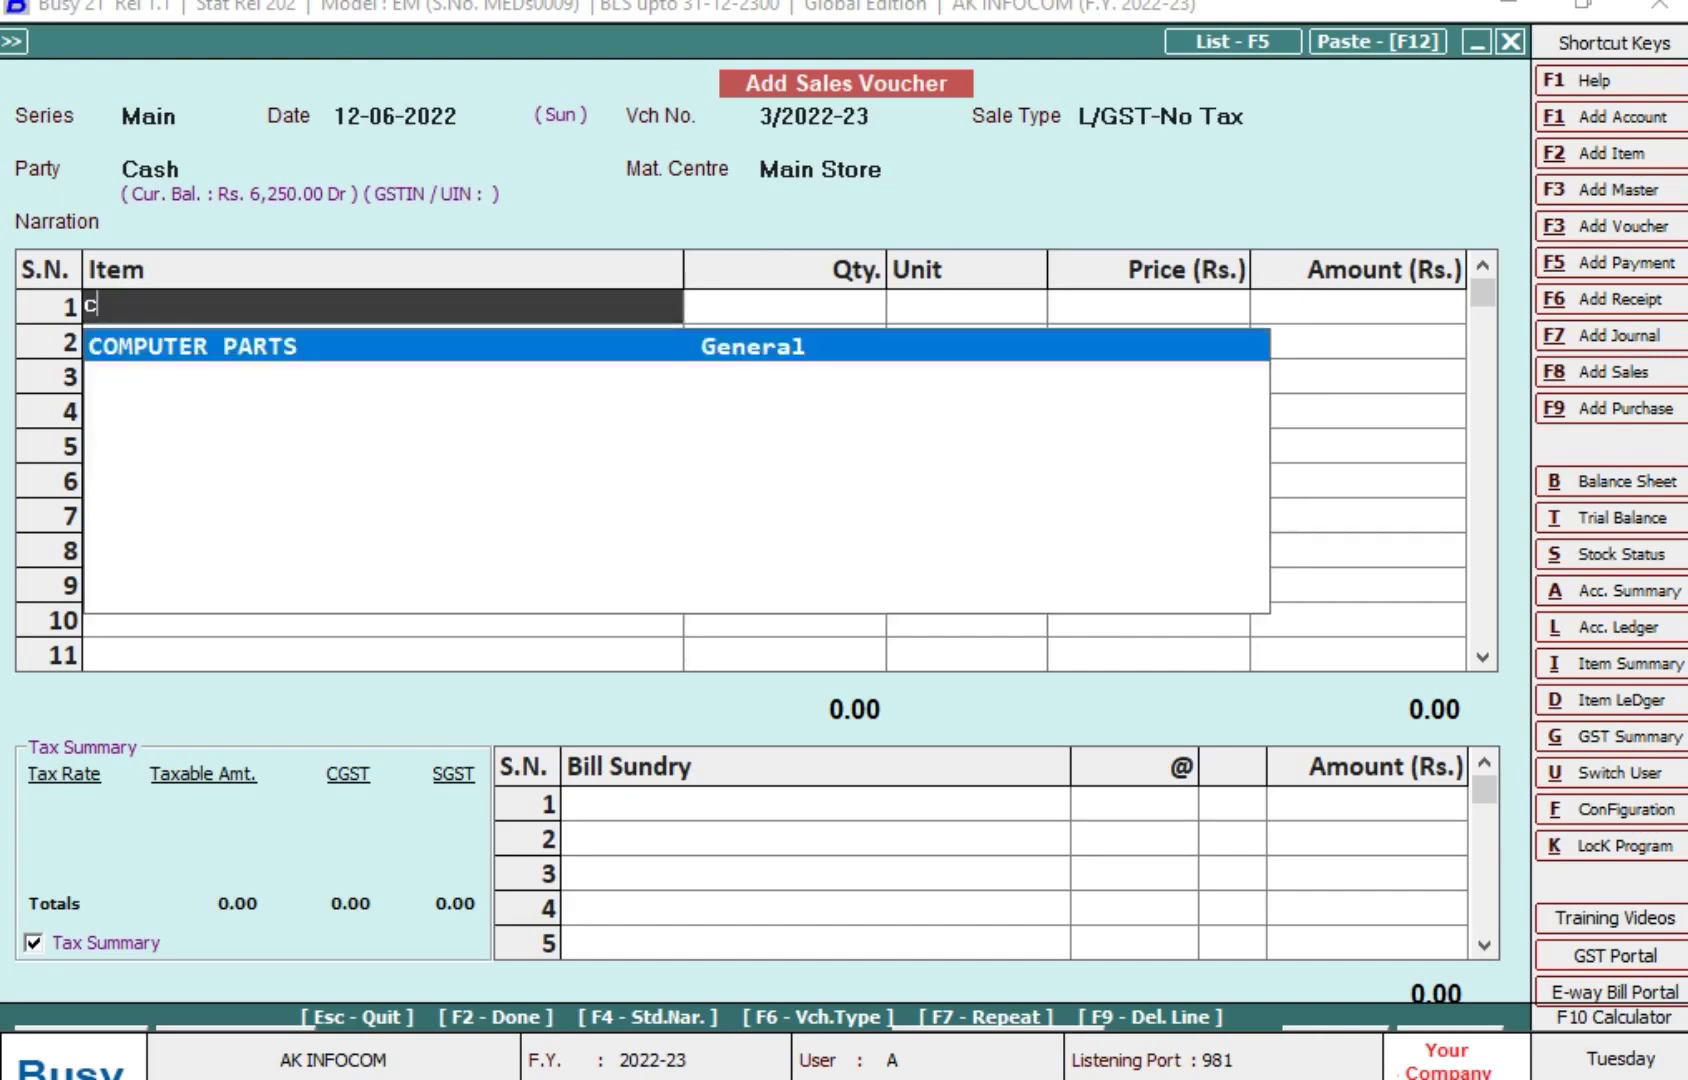
key(Return)
text(15)
key(BackSpace)
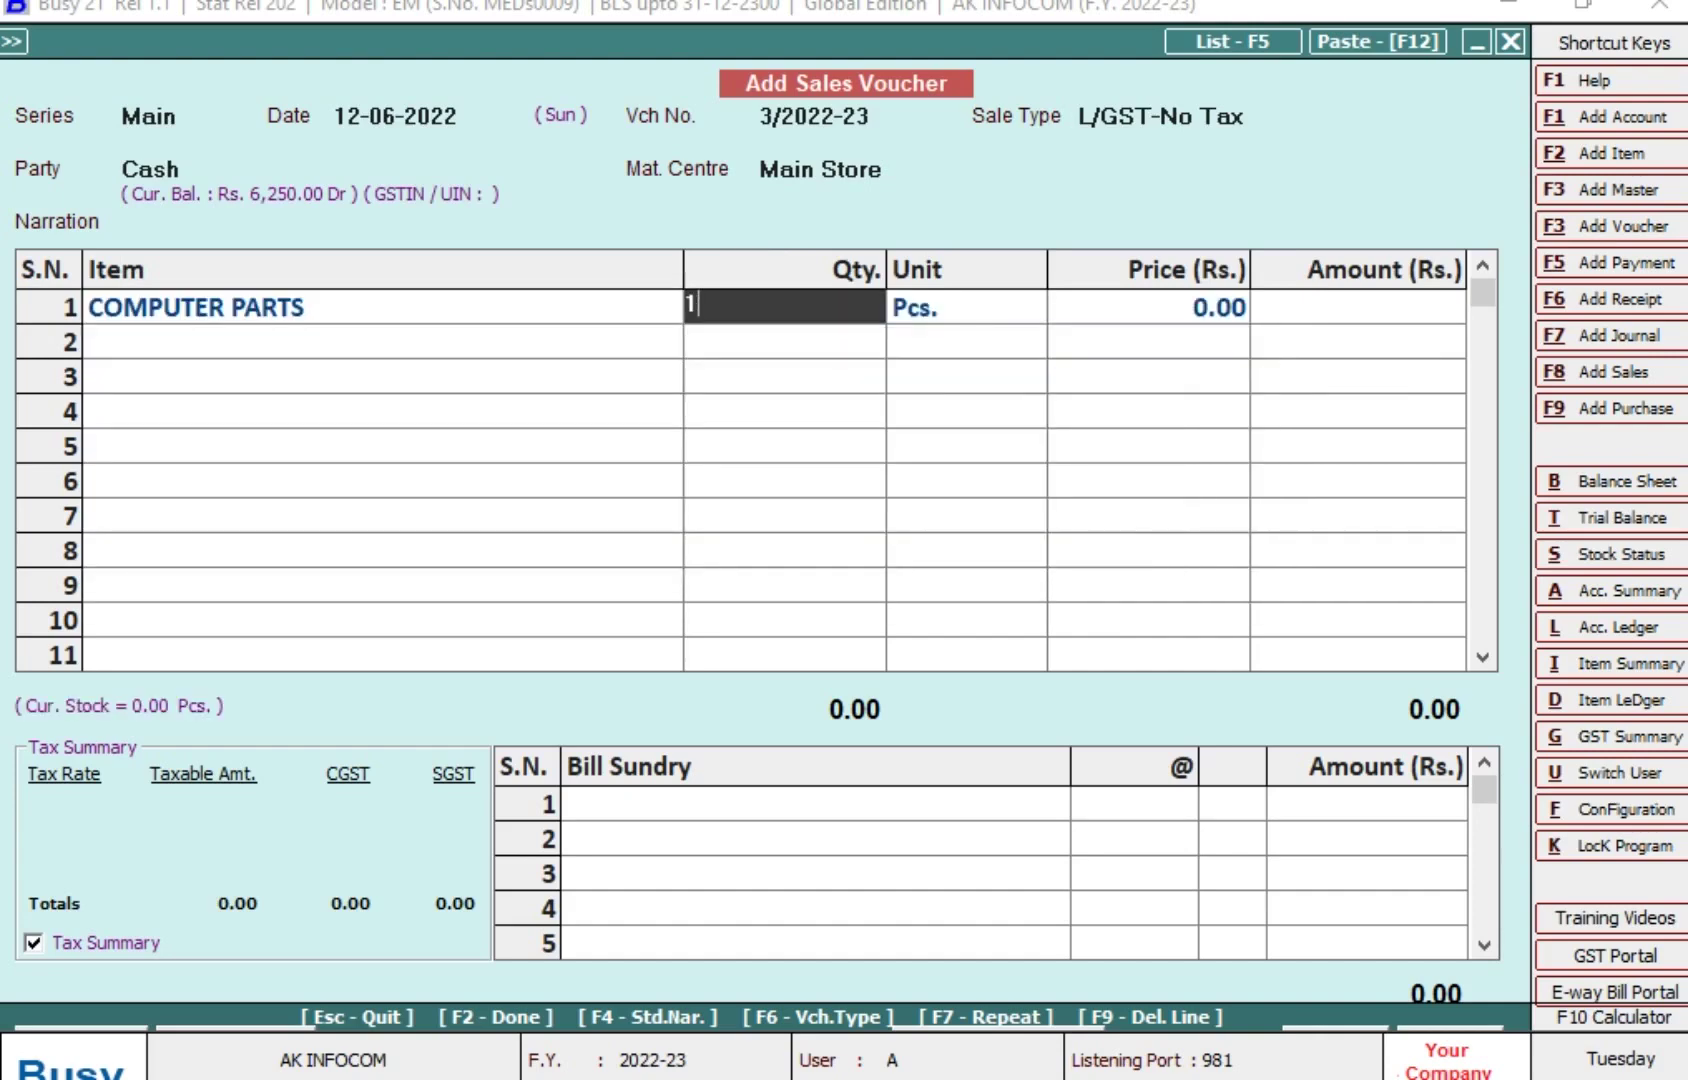
text(5)
key(Return)
key(Return)
key(Return)
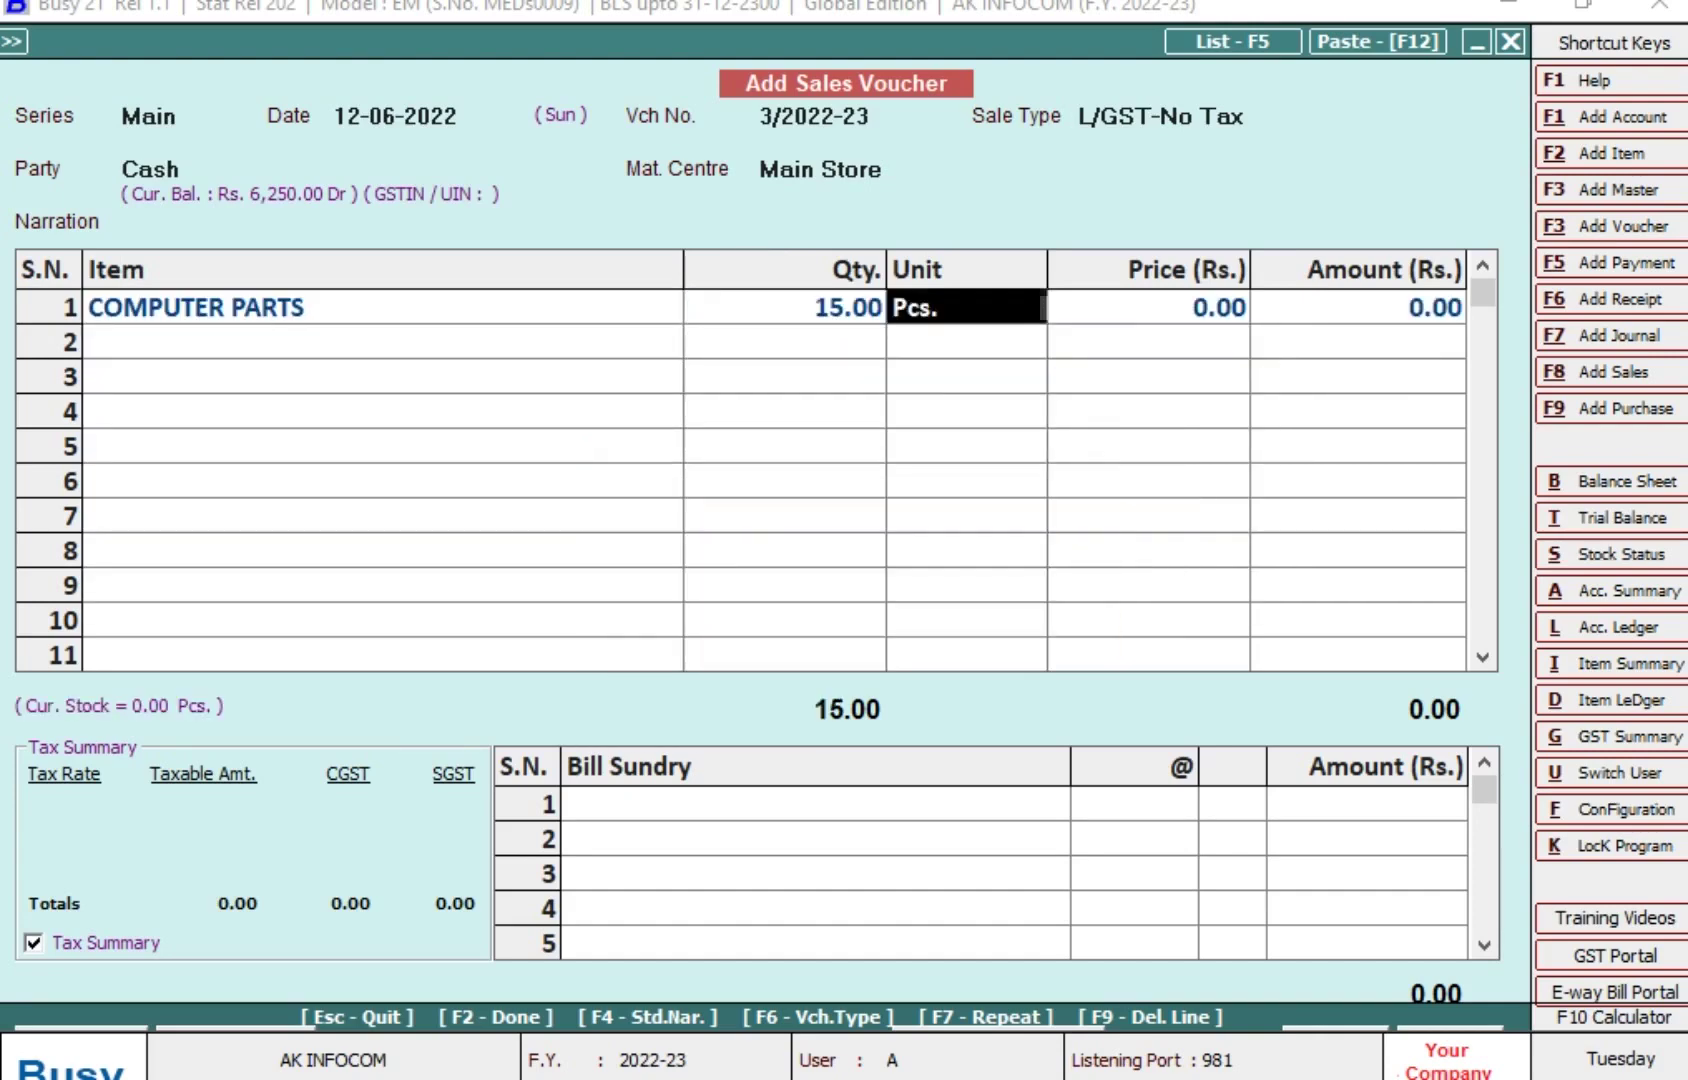
key(Return)
text(200)
key(Return)
key(Return)
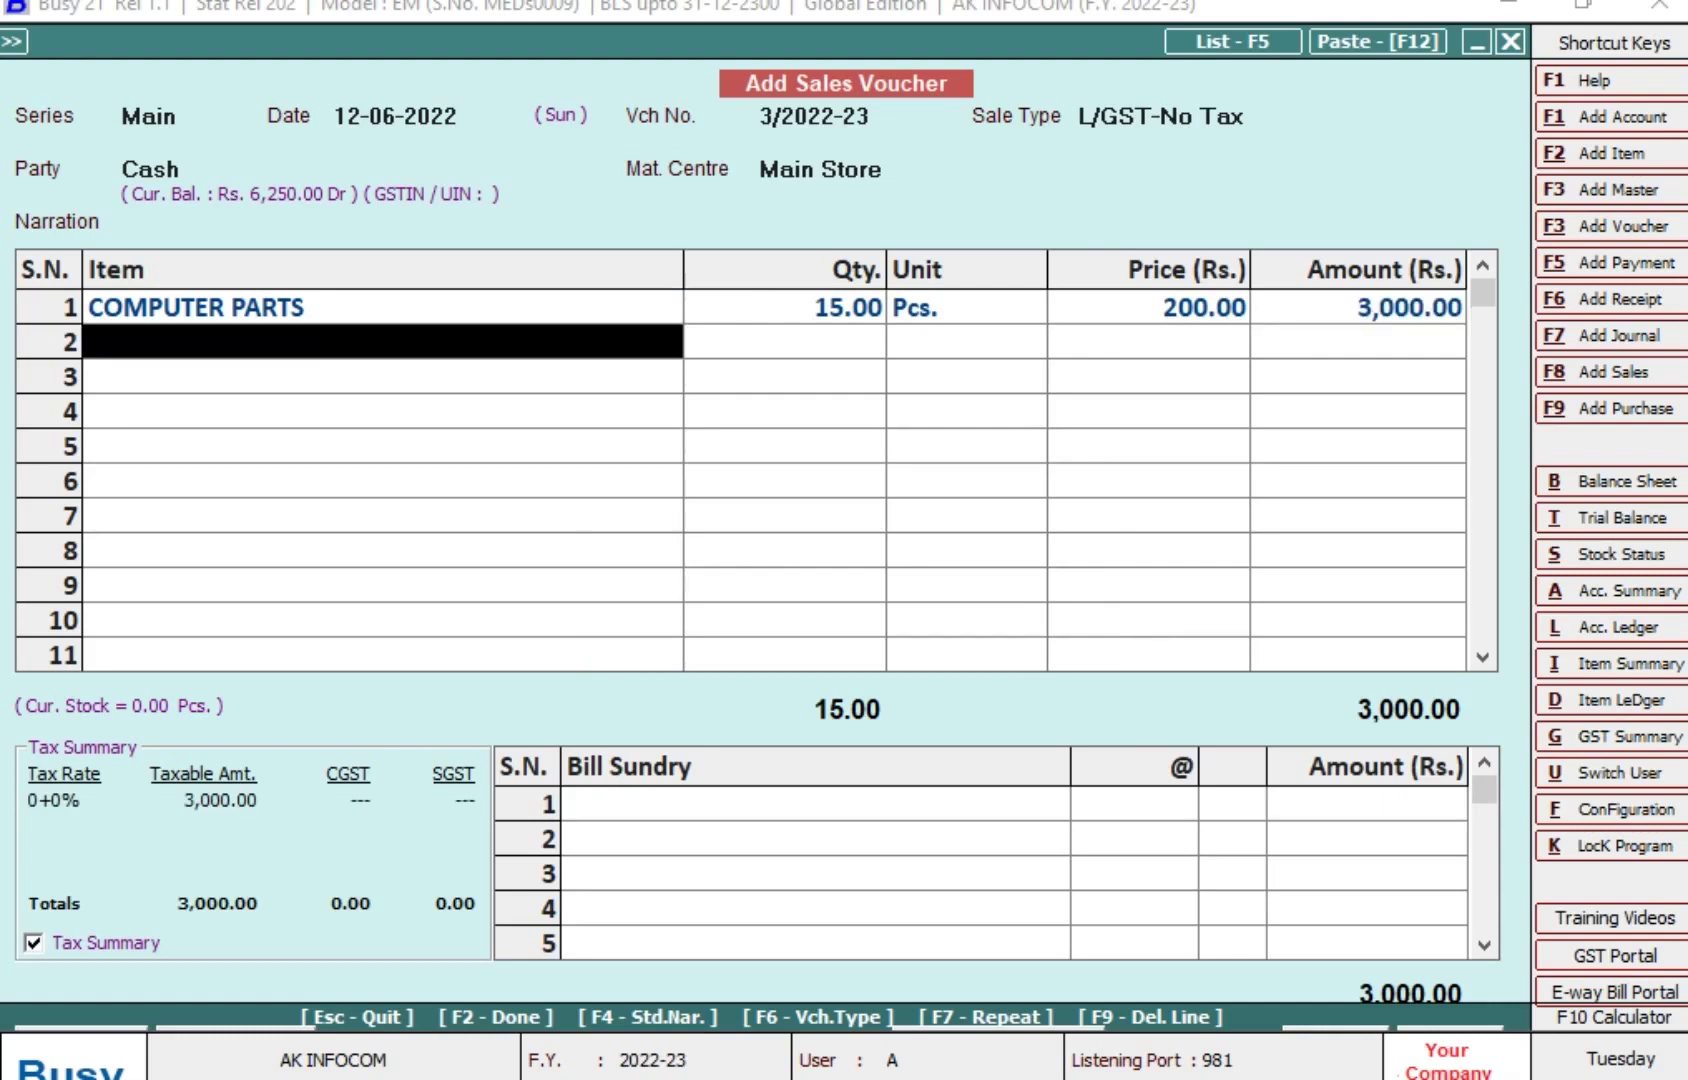
Save the COMPUTER PARTS sales voucher without printing the invoice and leave sales voucher entry
key(Return)
key(Return)
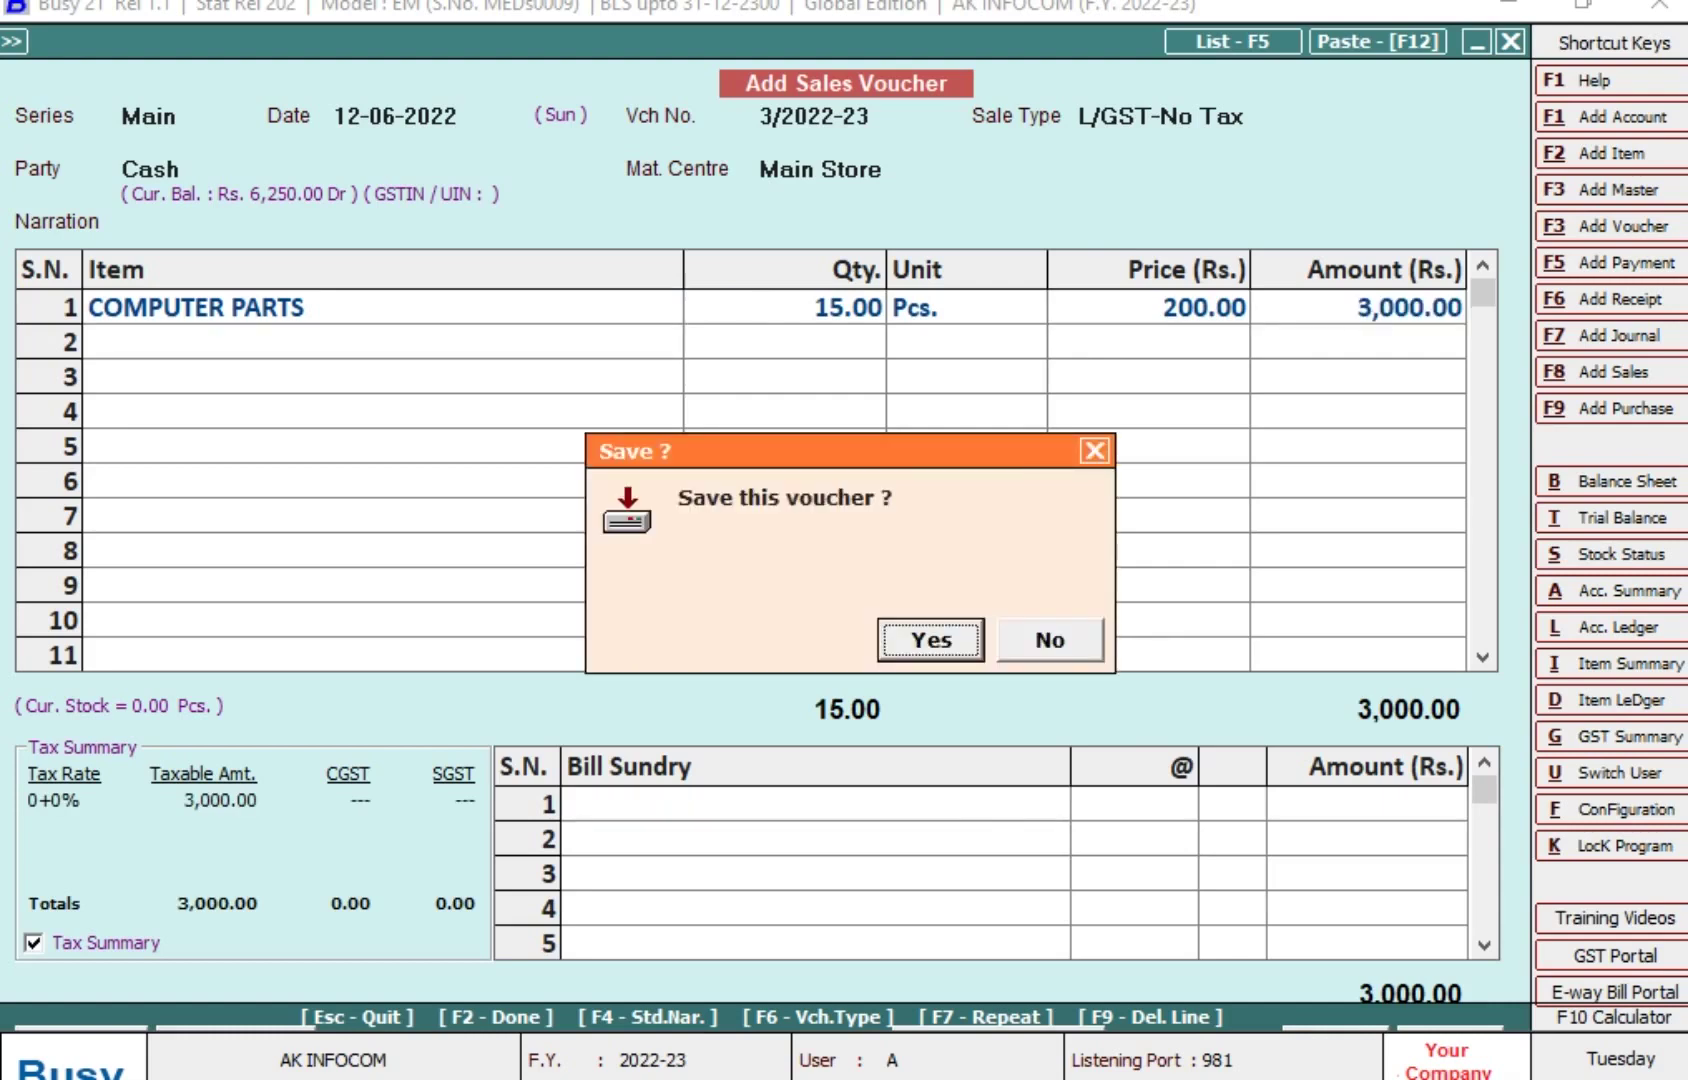
key(Return)
key(Escape)
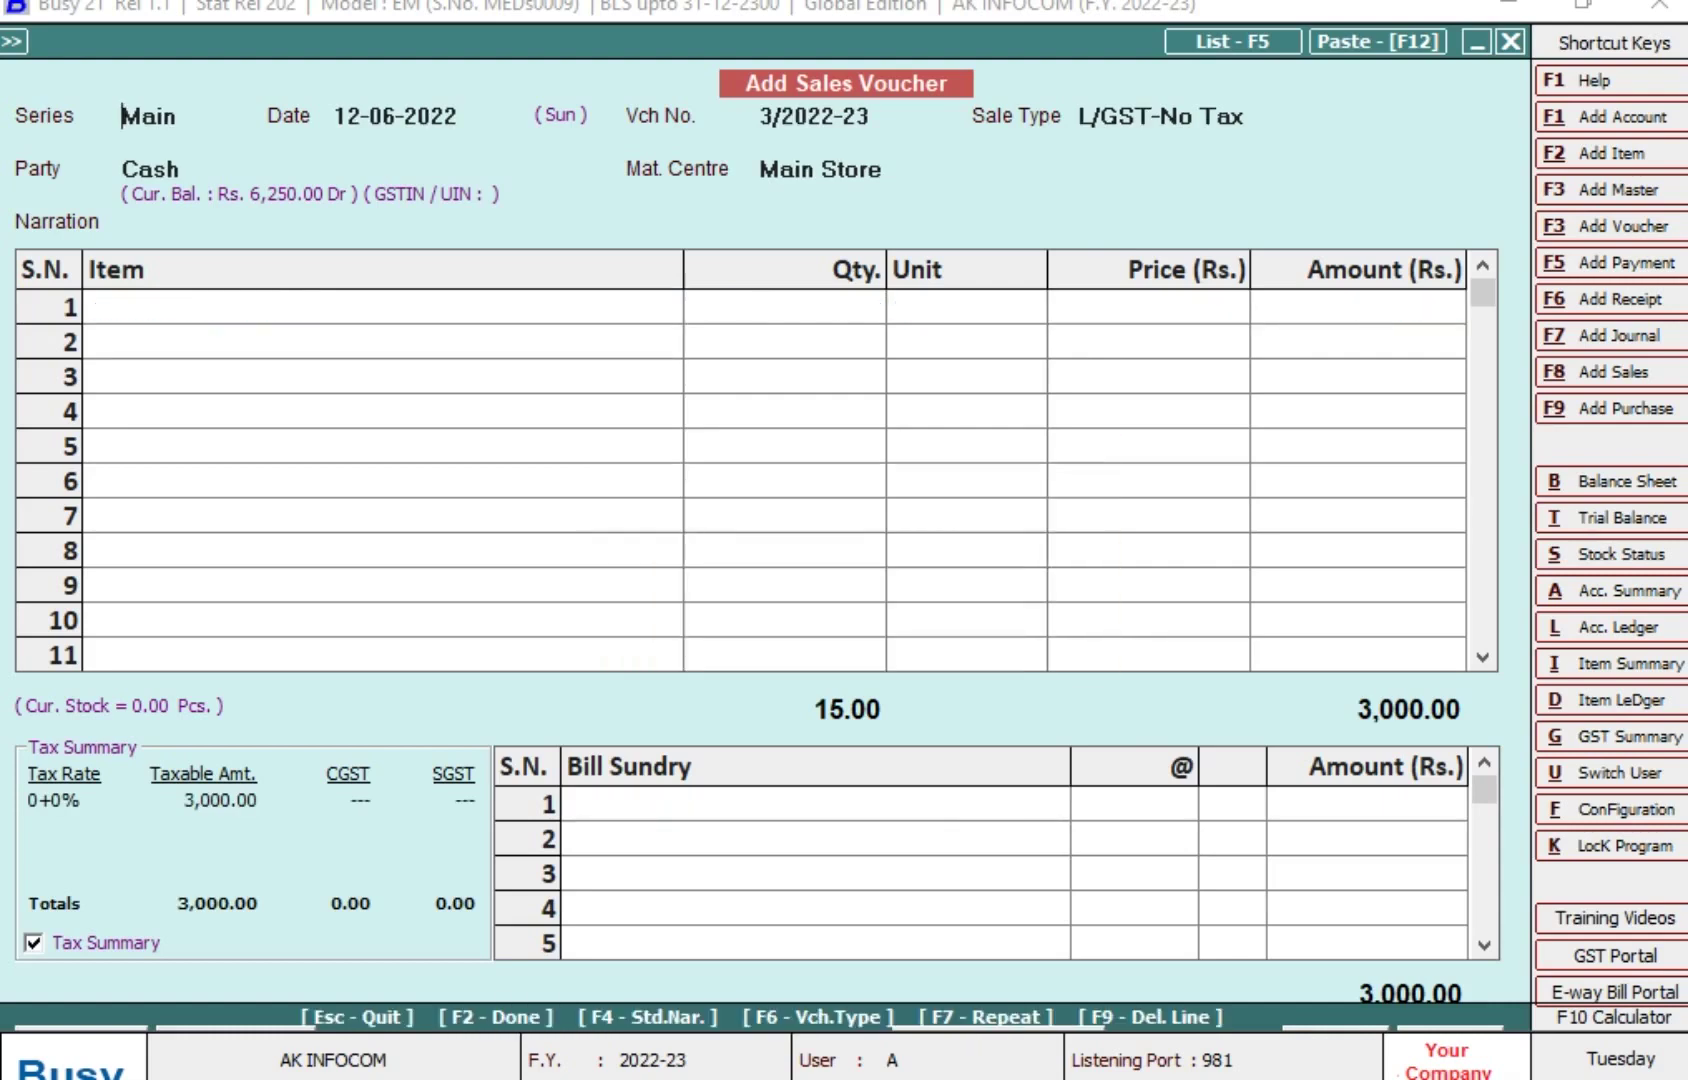
key(Escape)
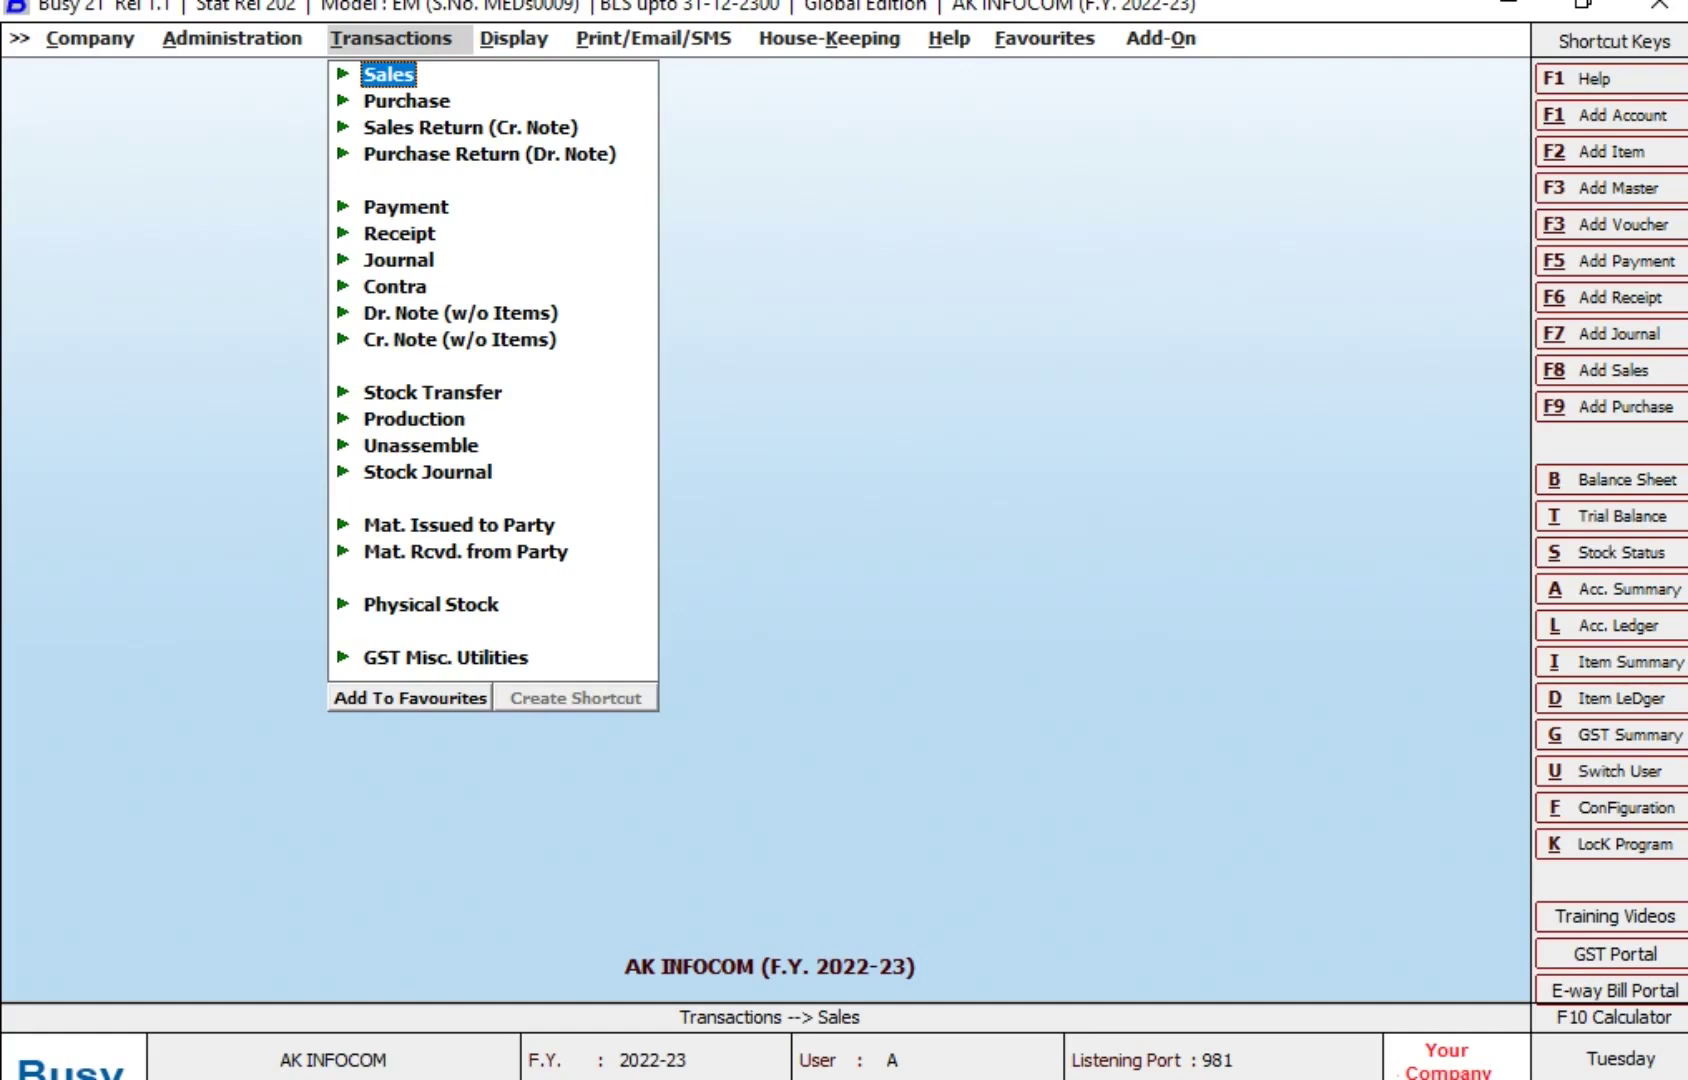
Open the GSTR-4 (Quarterly Return) report from the GST returns
key(Right)
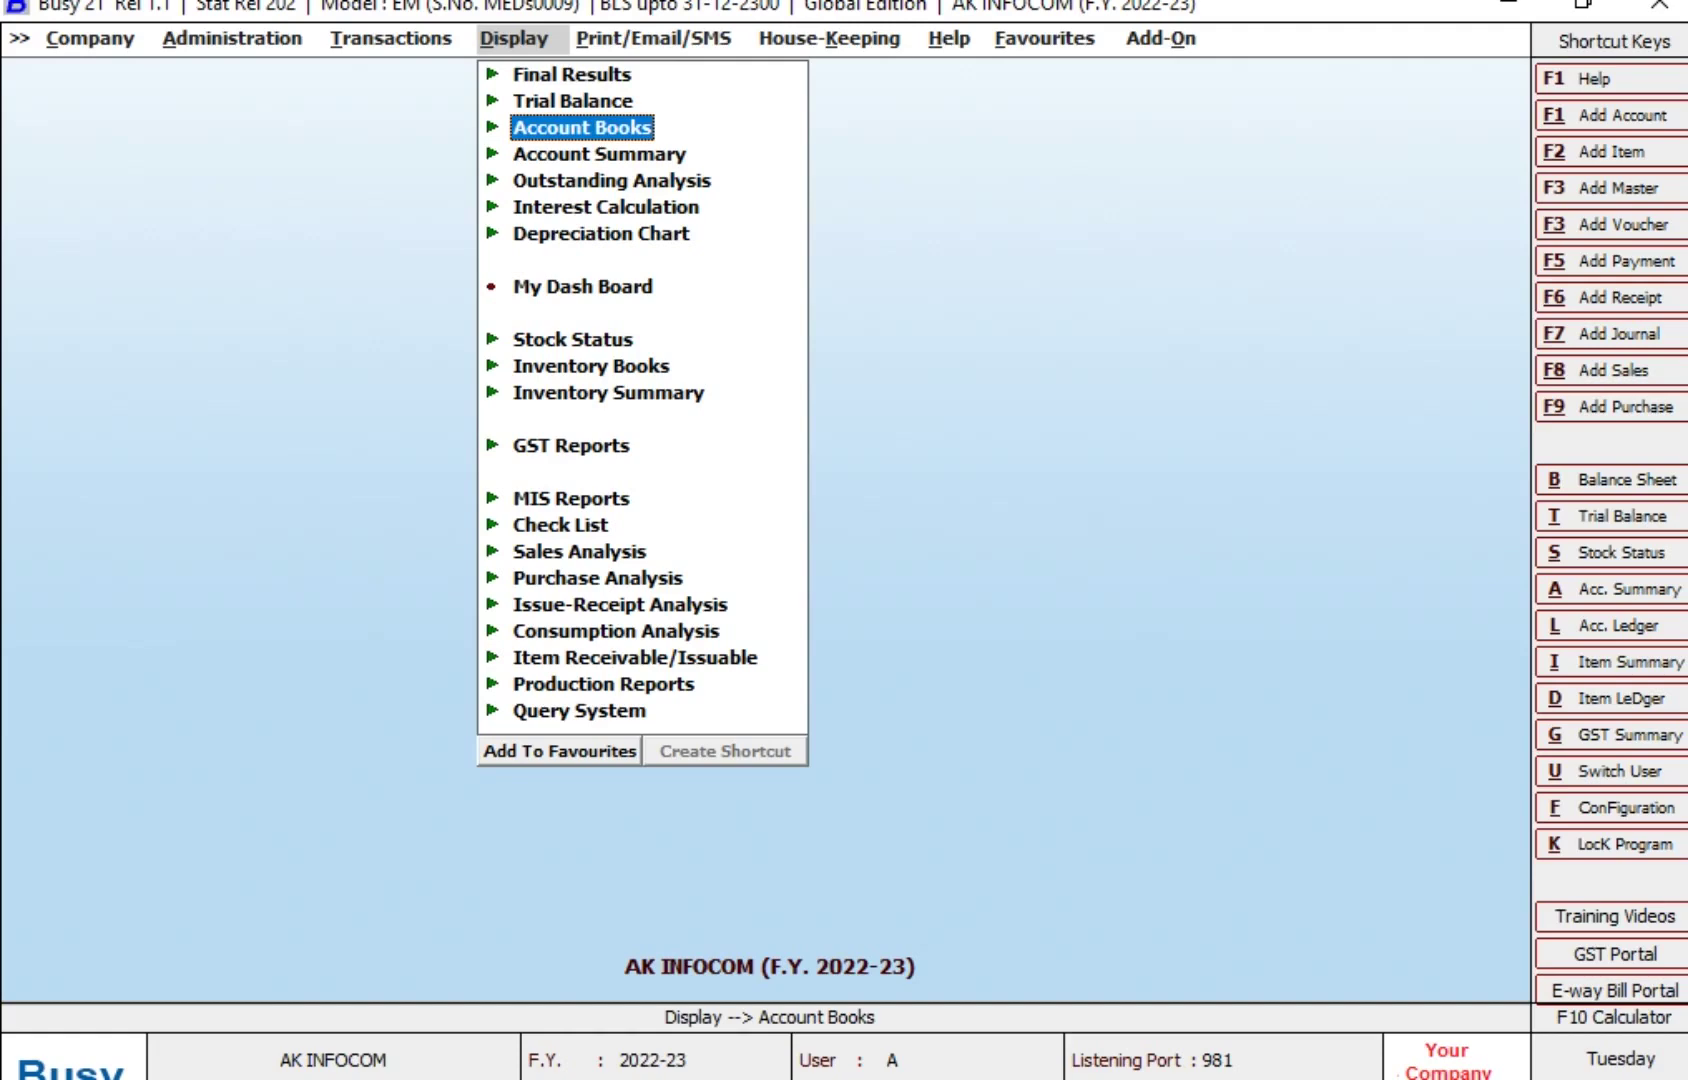
key(Down)
key(Down)
key(Down)
key(Down)
key(Down)
key(Down)
key(Down)
key(Down)
key(Down)
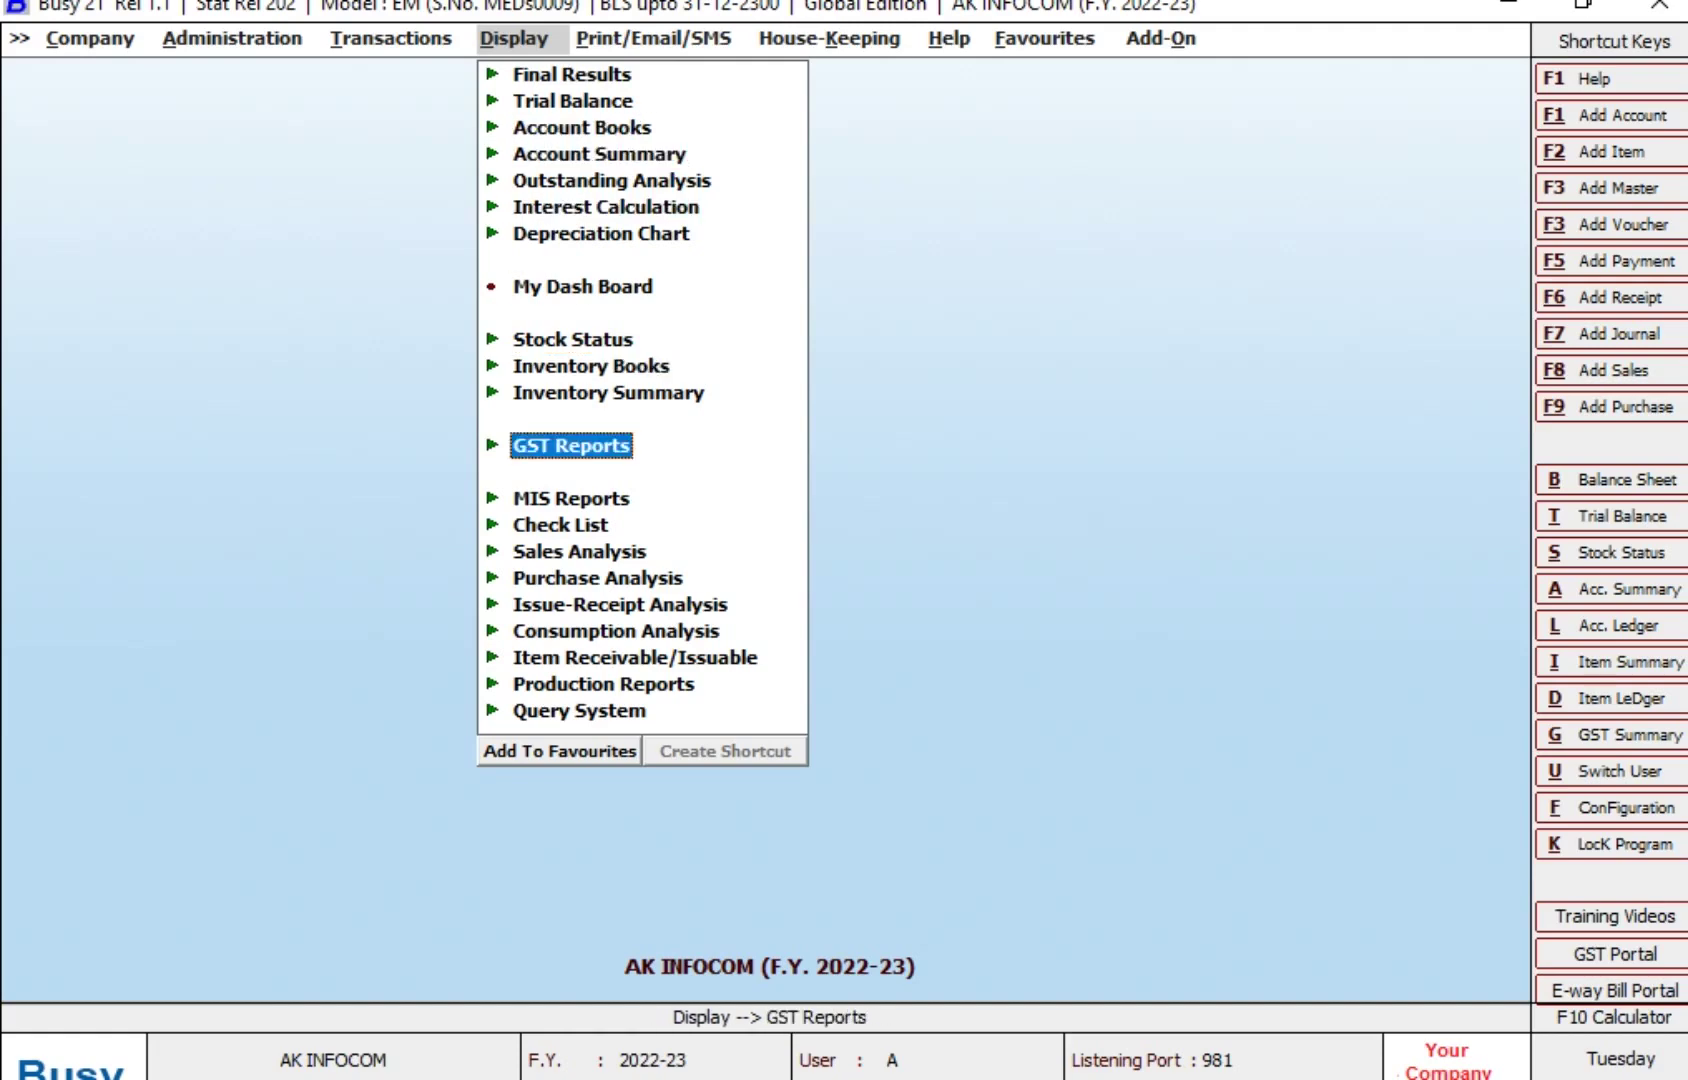
key(Return)
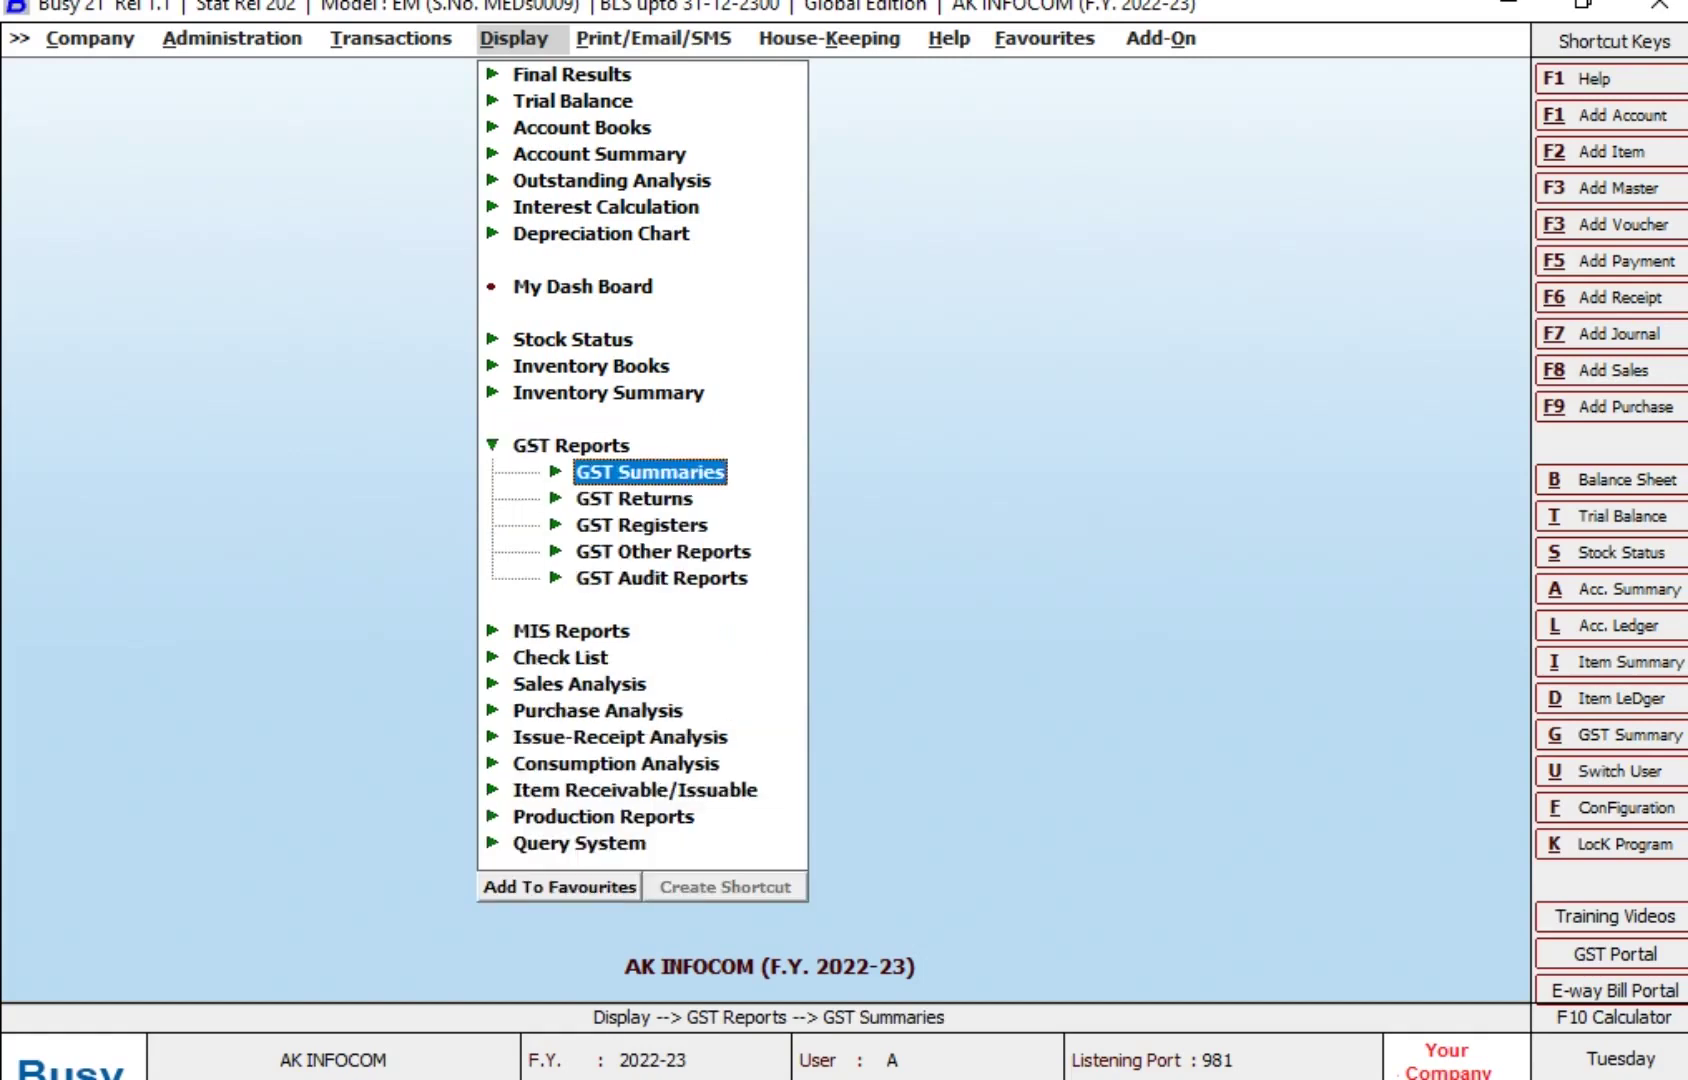
key(Down)
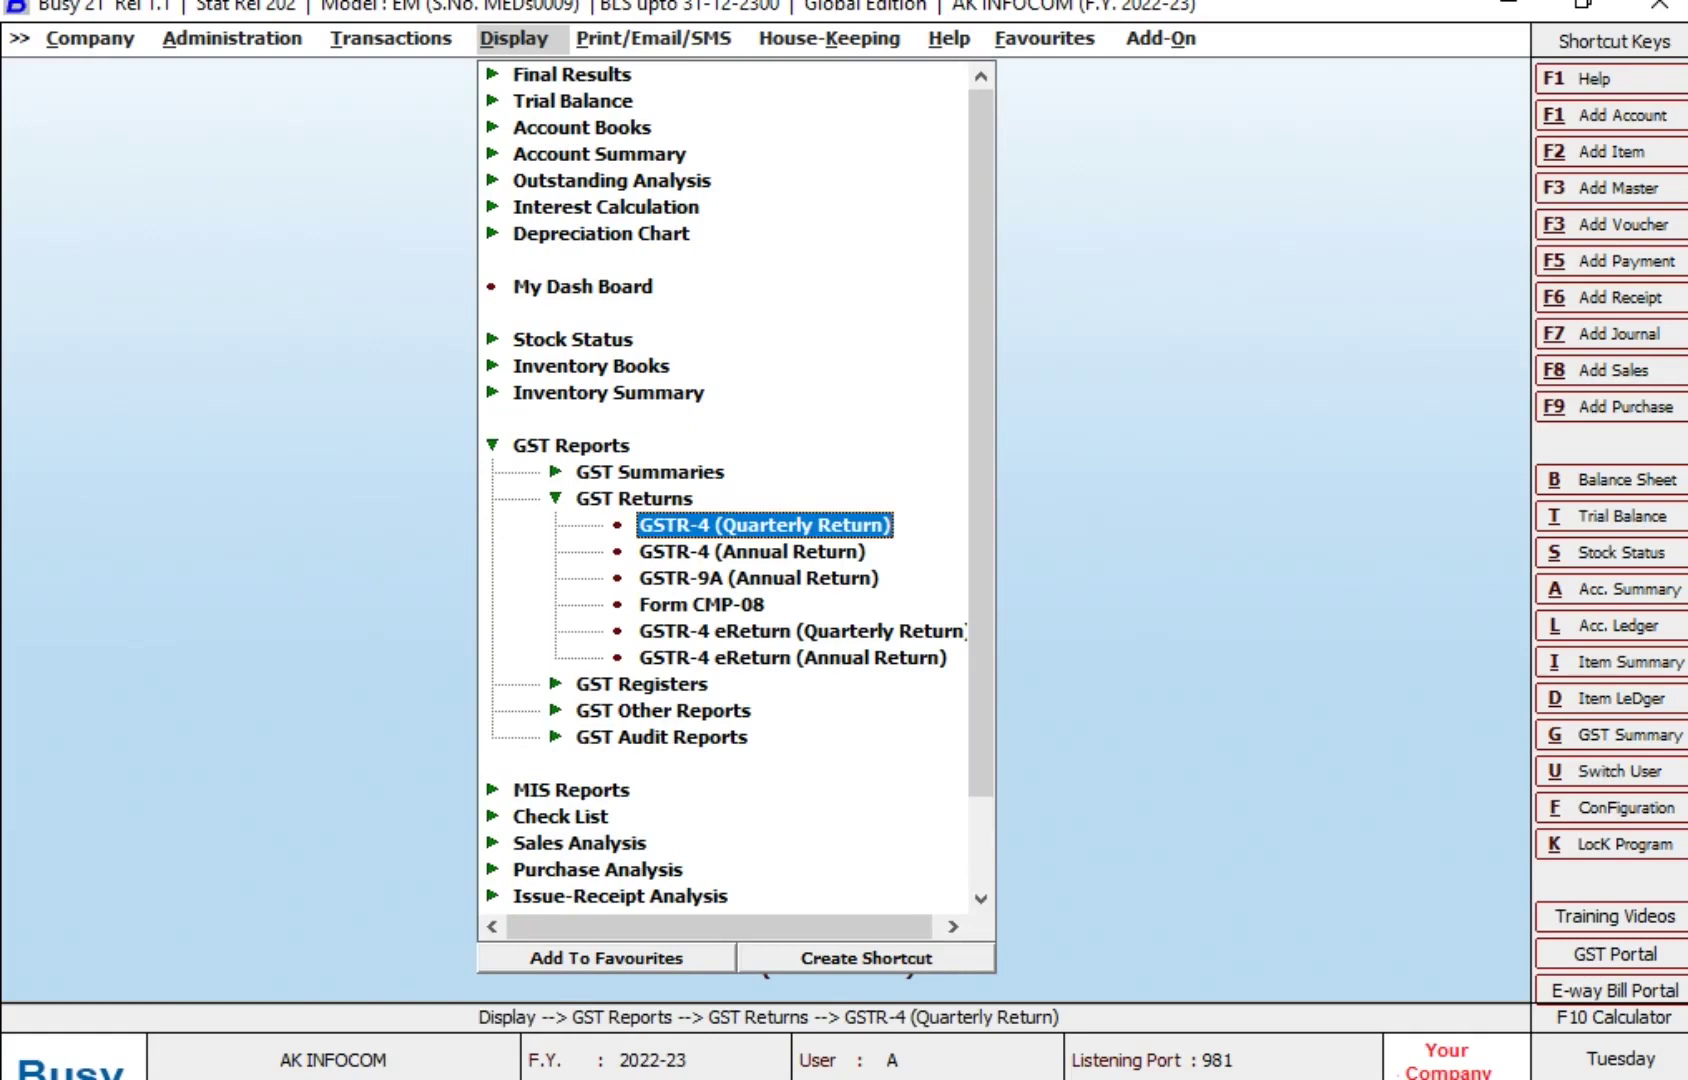
key(Return)
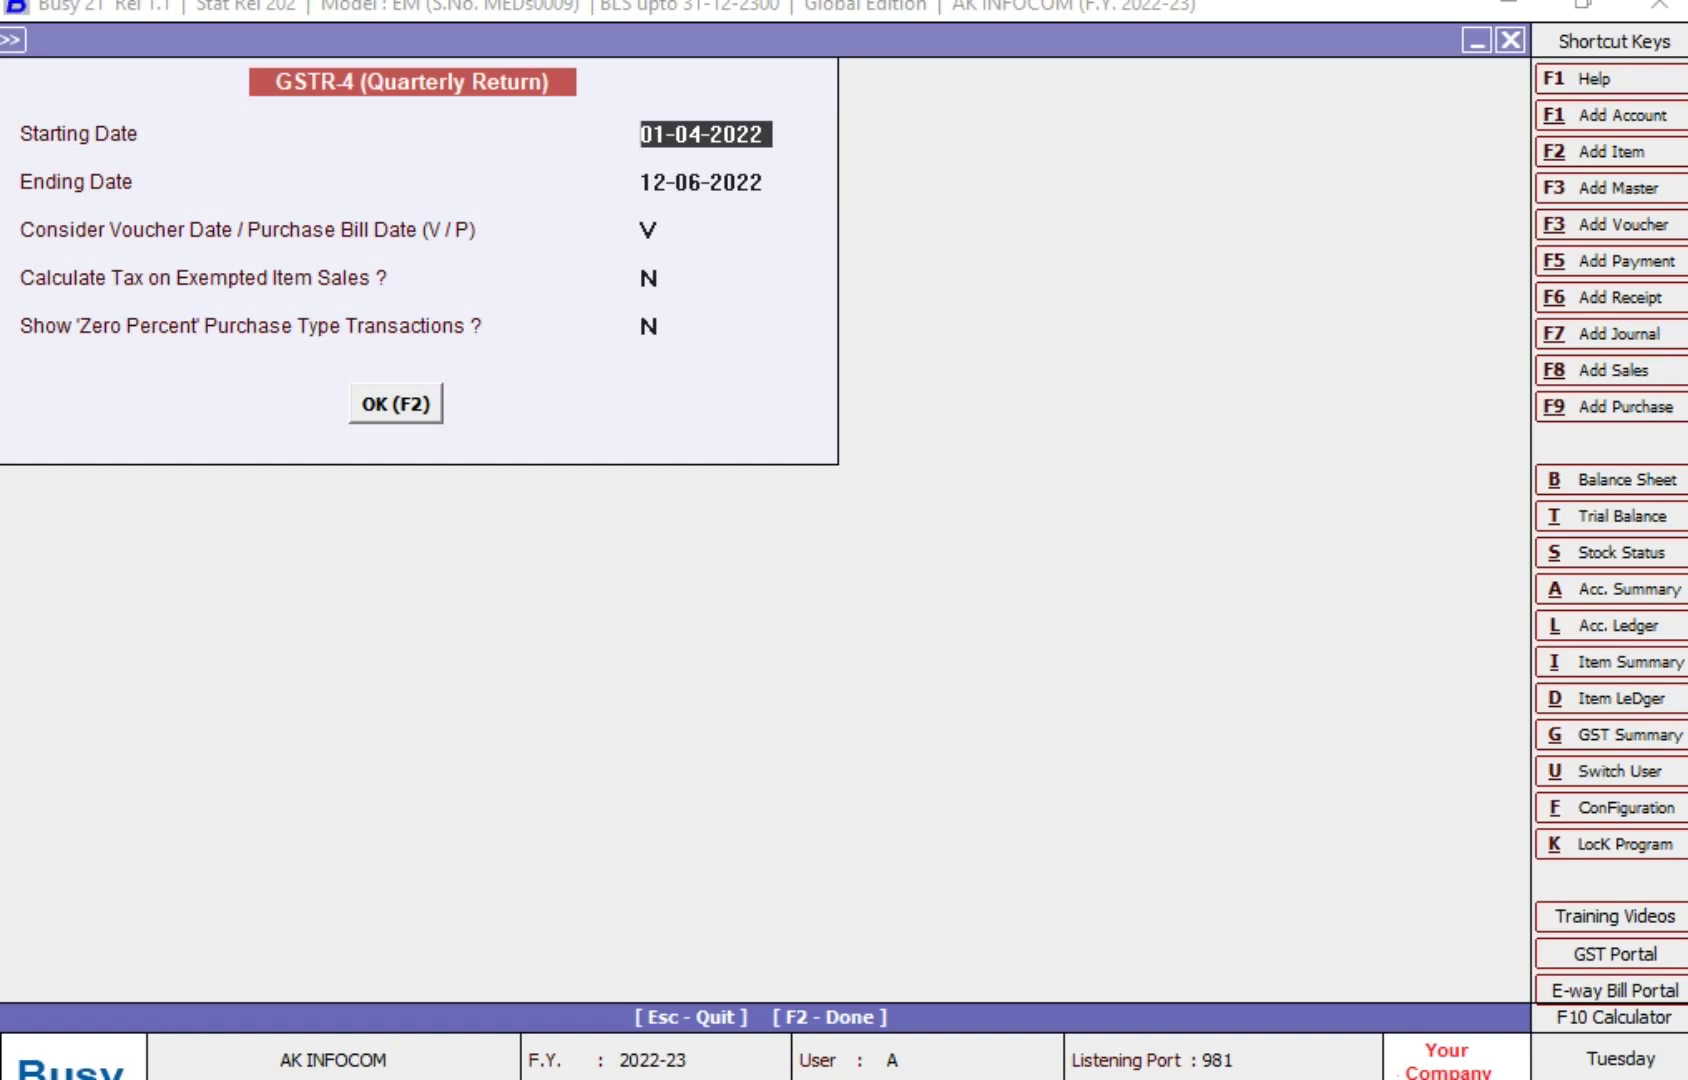
Generate the GSTR-4 quarterly return for 01-04-2022 to 30-06-2022, keeping the other report options at their defaults
key(Return)
text(30-)
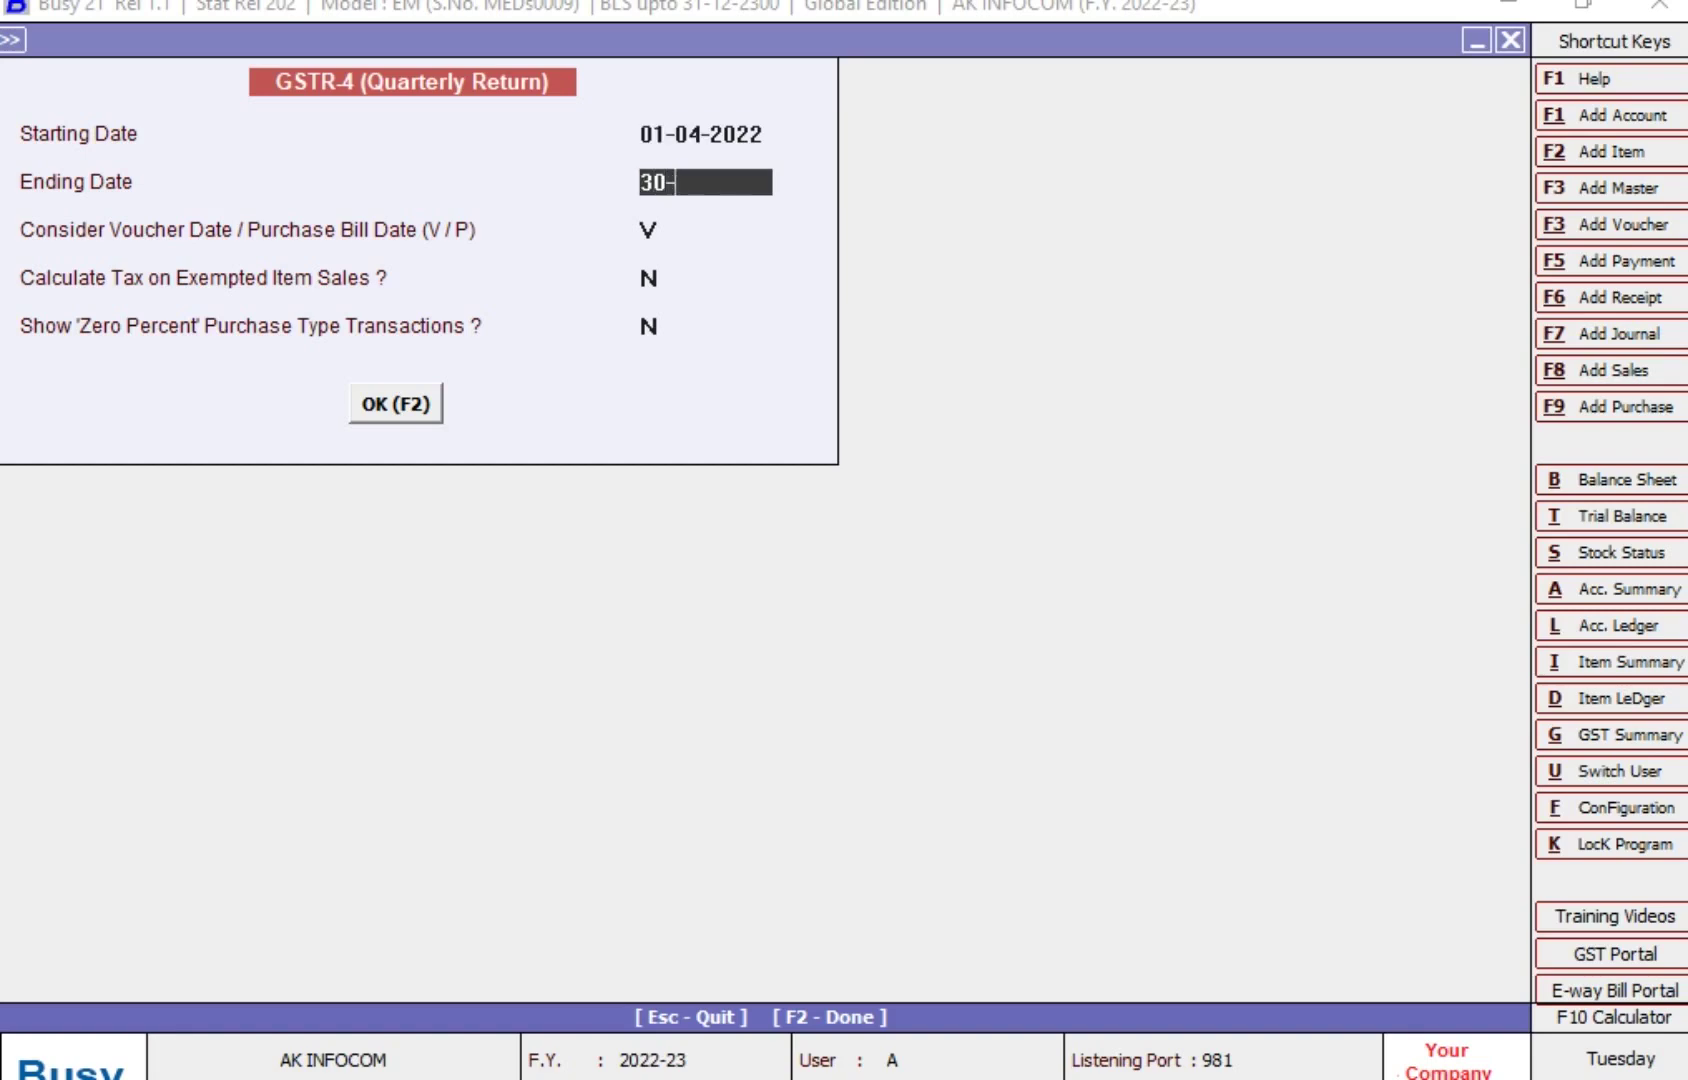
key(Return)
key(Return)
key(Return)
key(Return)
key(Return)
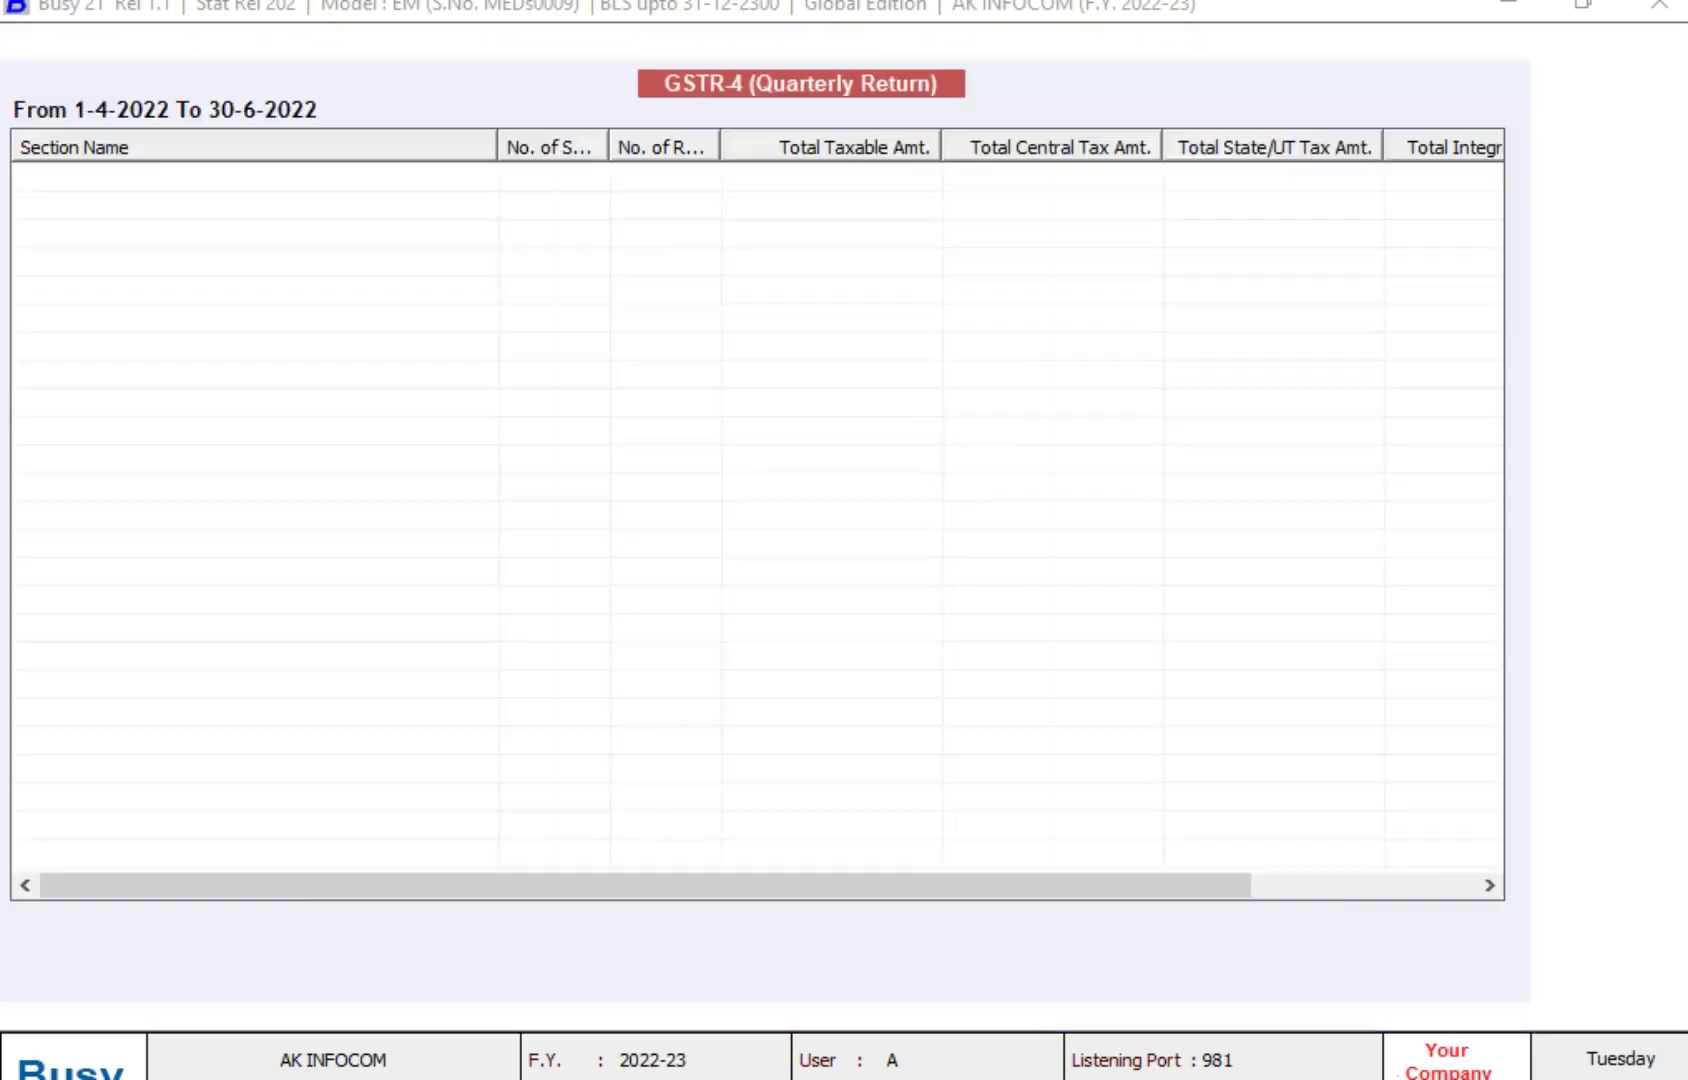
Examine the tax payable details in the quarterly return, comparing the Turnover @ 18 % and Total Turnover/Tax rows
key(Down)
key(Down)
key(Down)
key(Down)
key(Down)
key(Down)
key(Down)
key(Down)
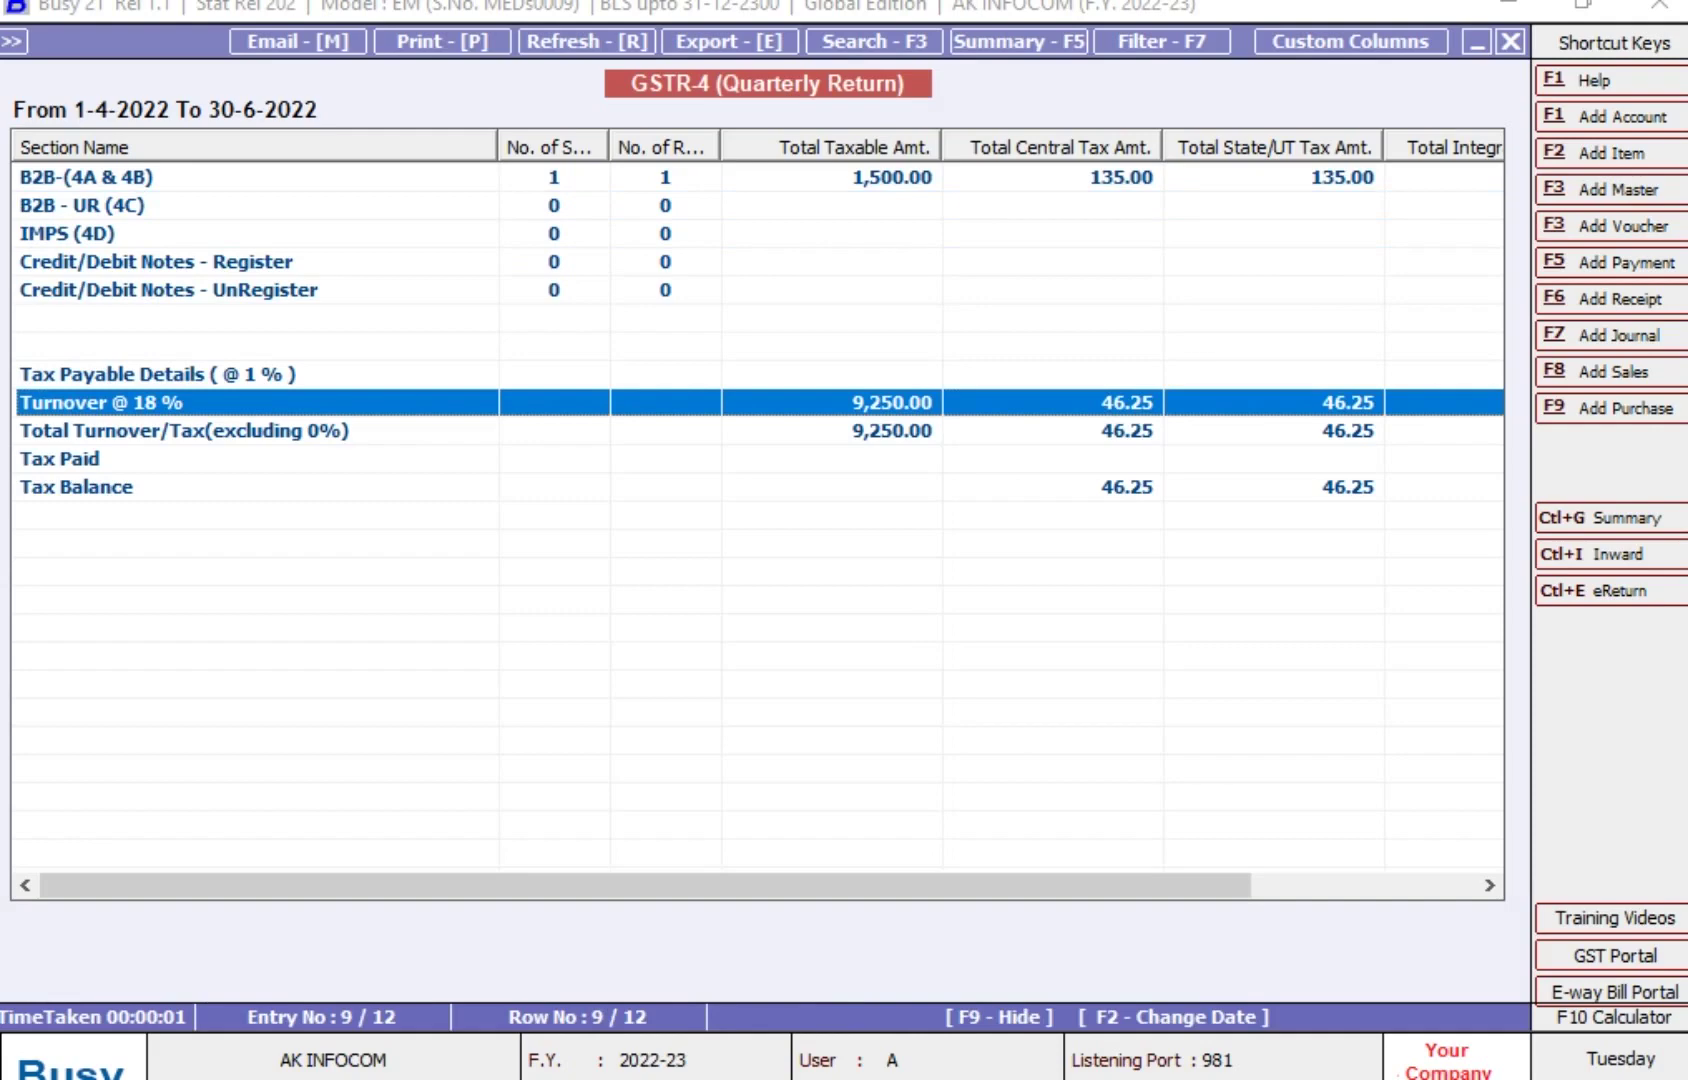
key(Down)
key(Up)
key(Down)
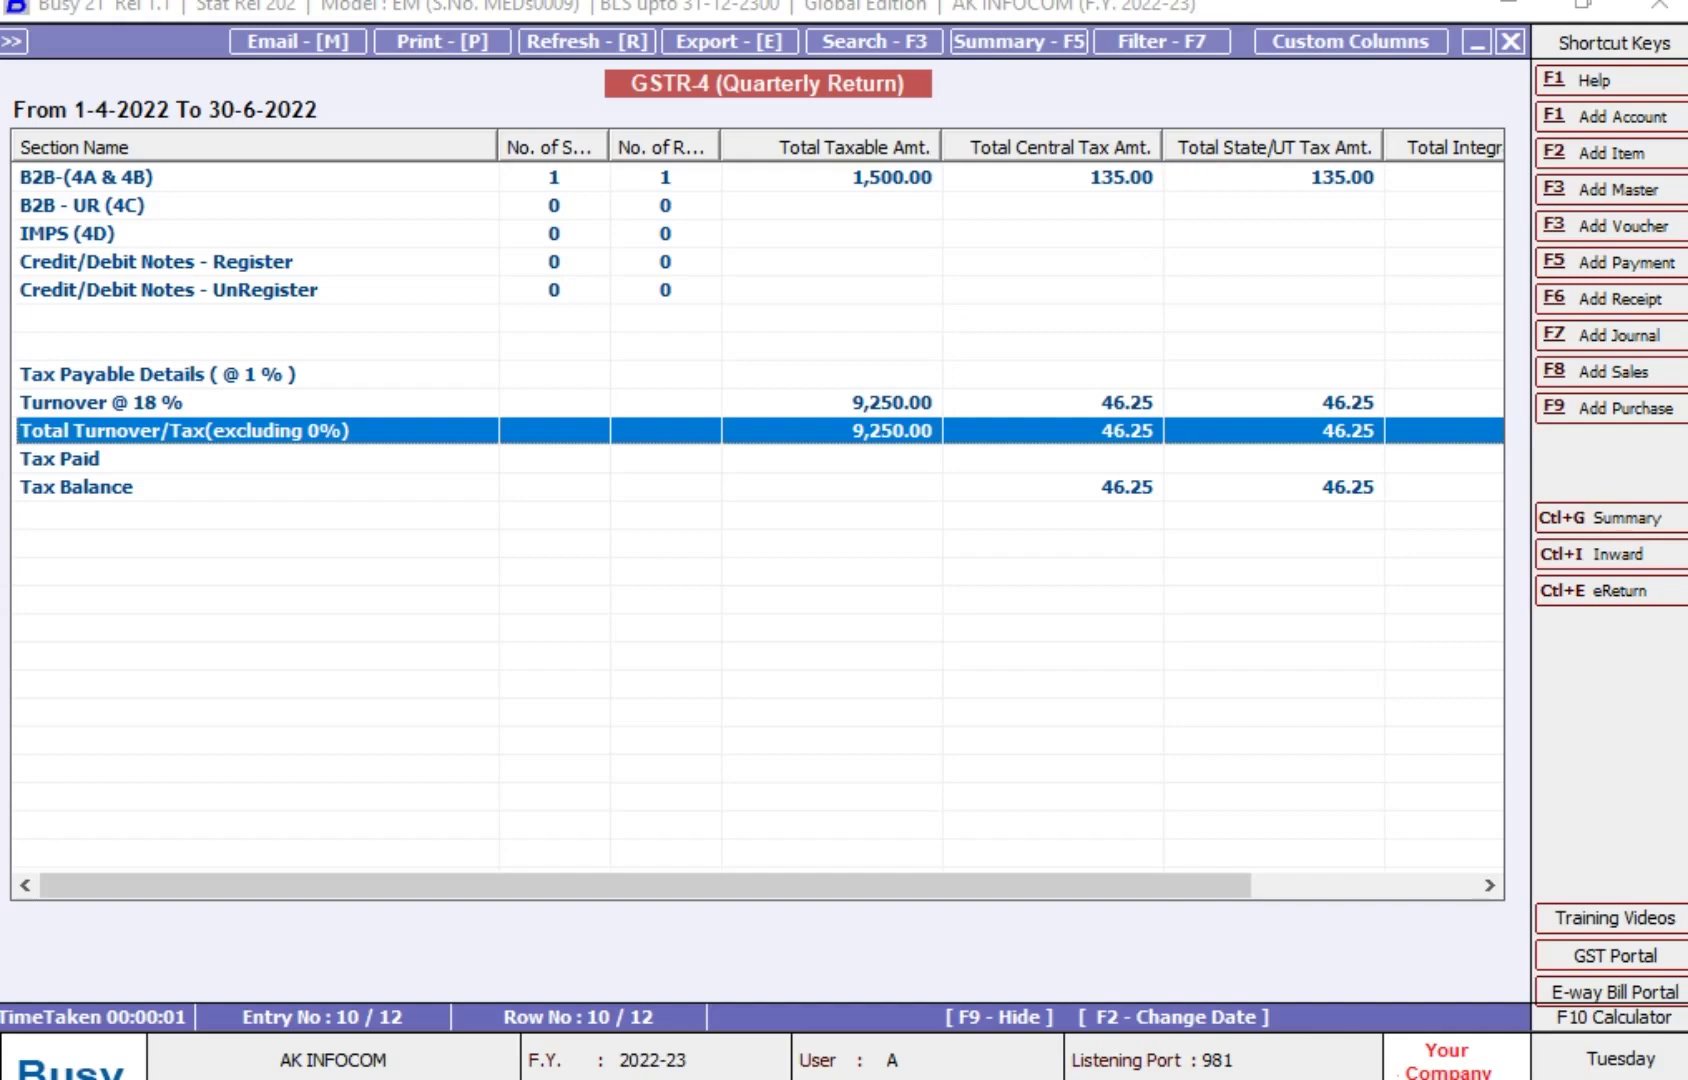
Calculate half of 1% of 9250 with the built-in calculator to check the central and state tax amounts, then close it
key(F10)
text(9250*)
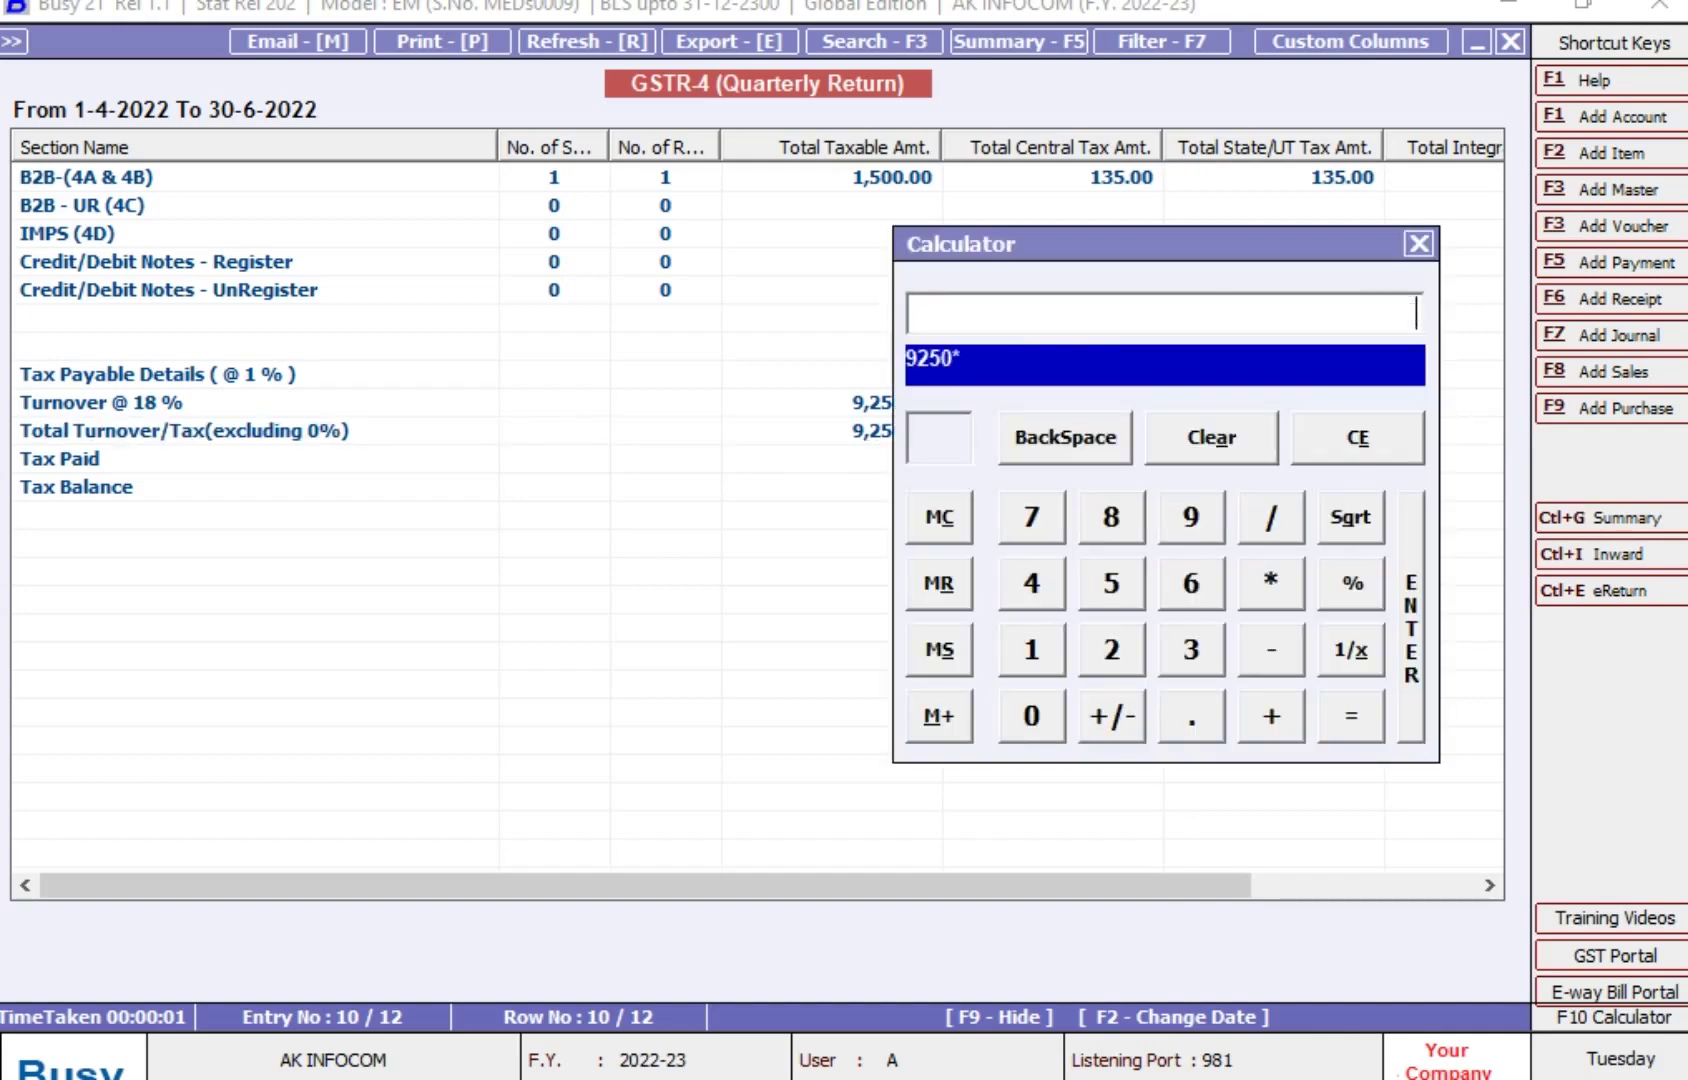
text(1)
key(percent)
key(slash)
text(2)
key(Return)
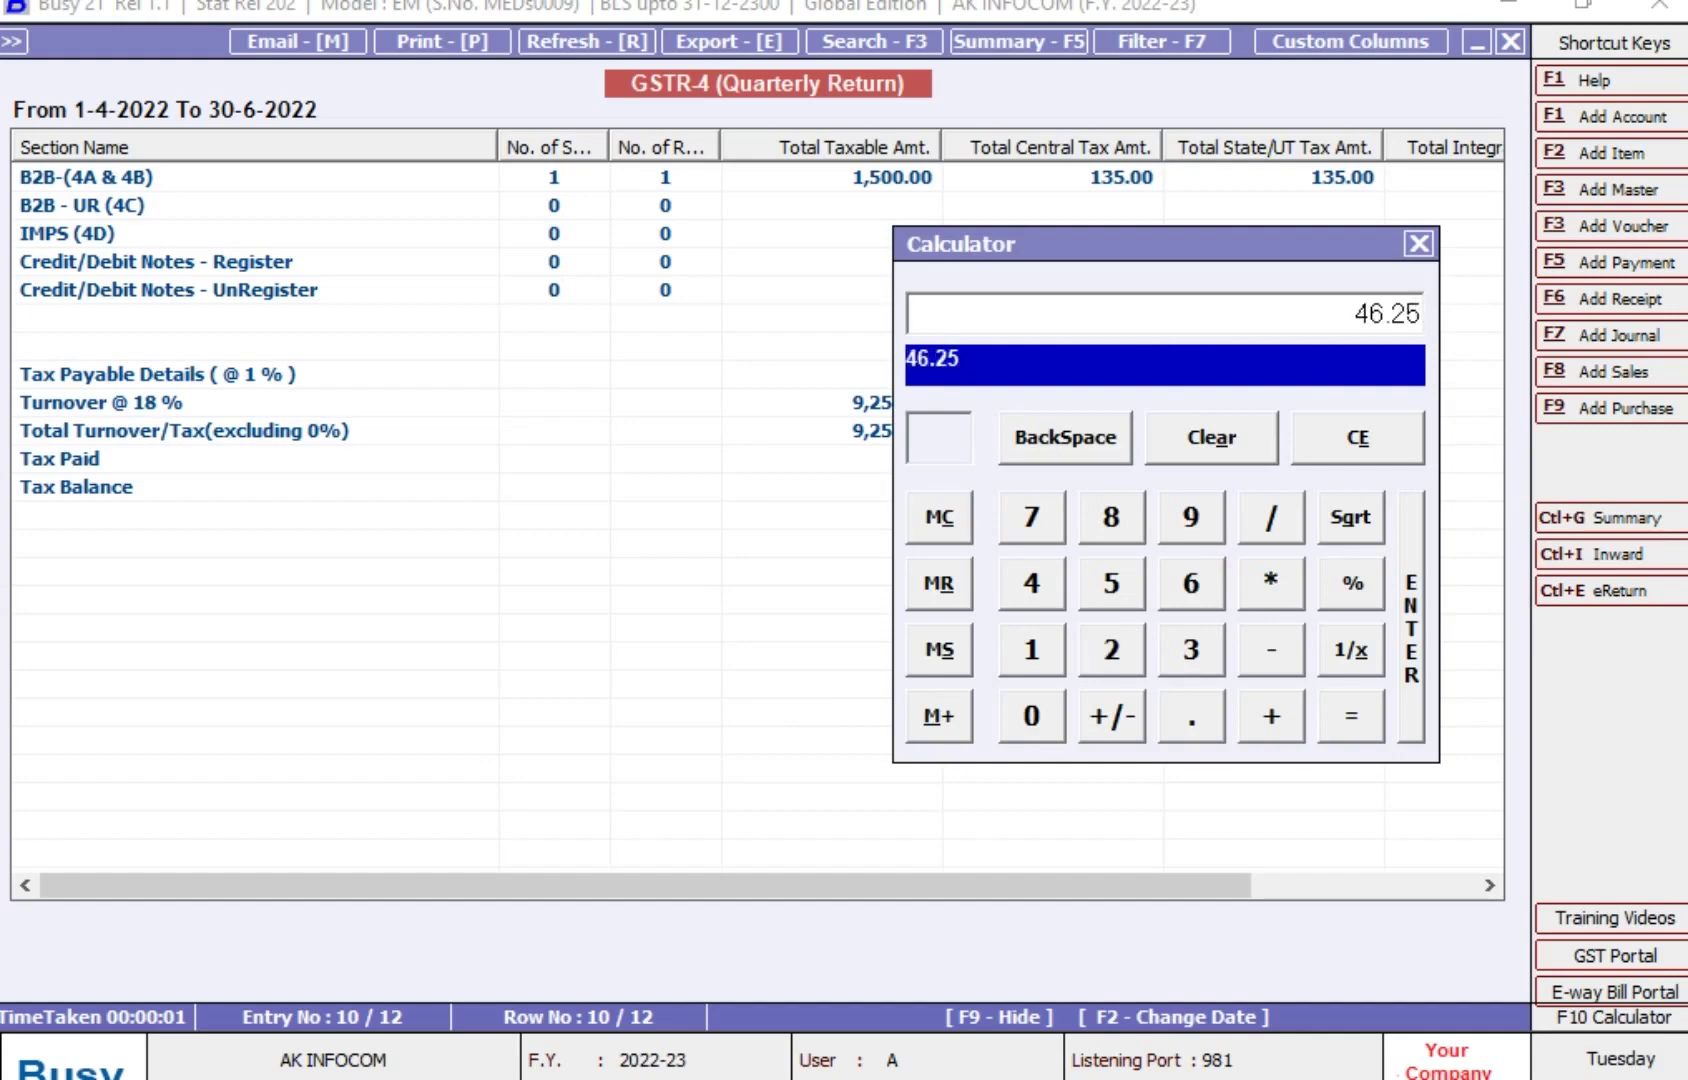
key(Escape)
key(Escape)
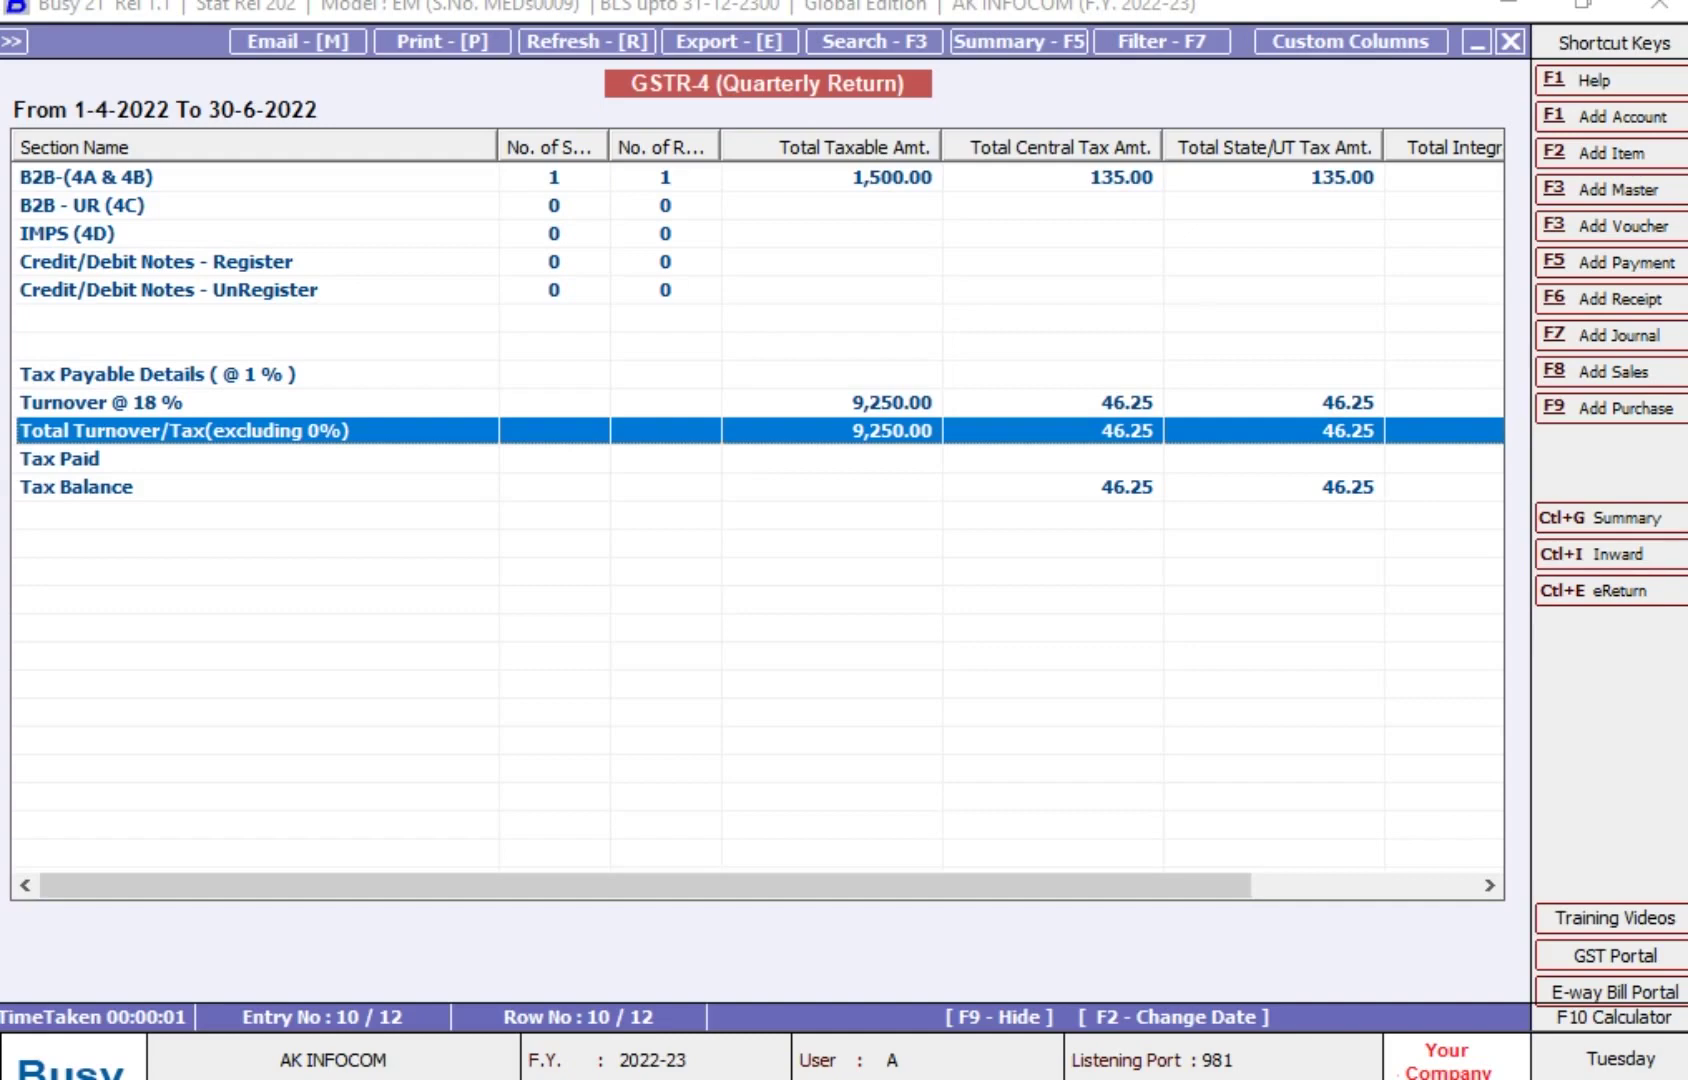
Select the B2B-(4A & 4B) section in the quarterly return
click(85, 177)
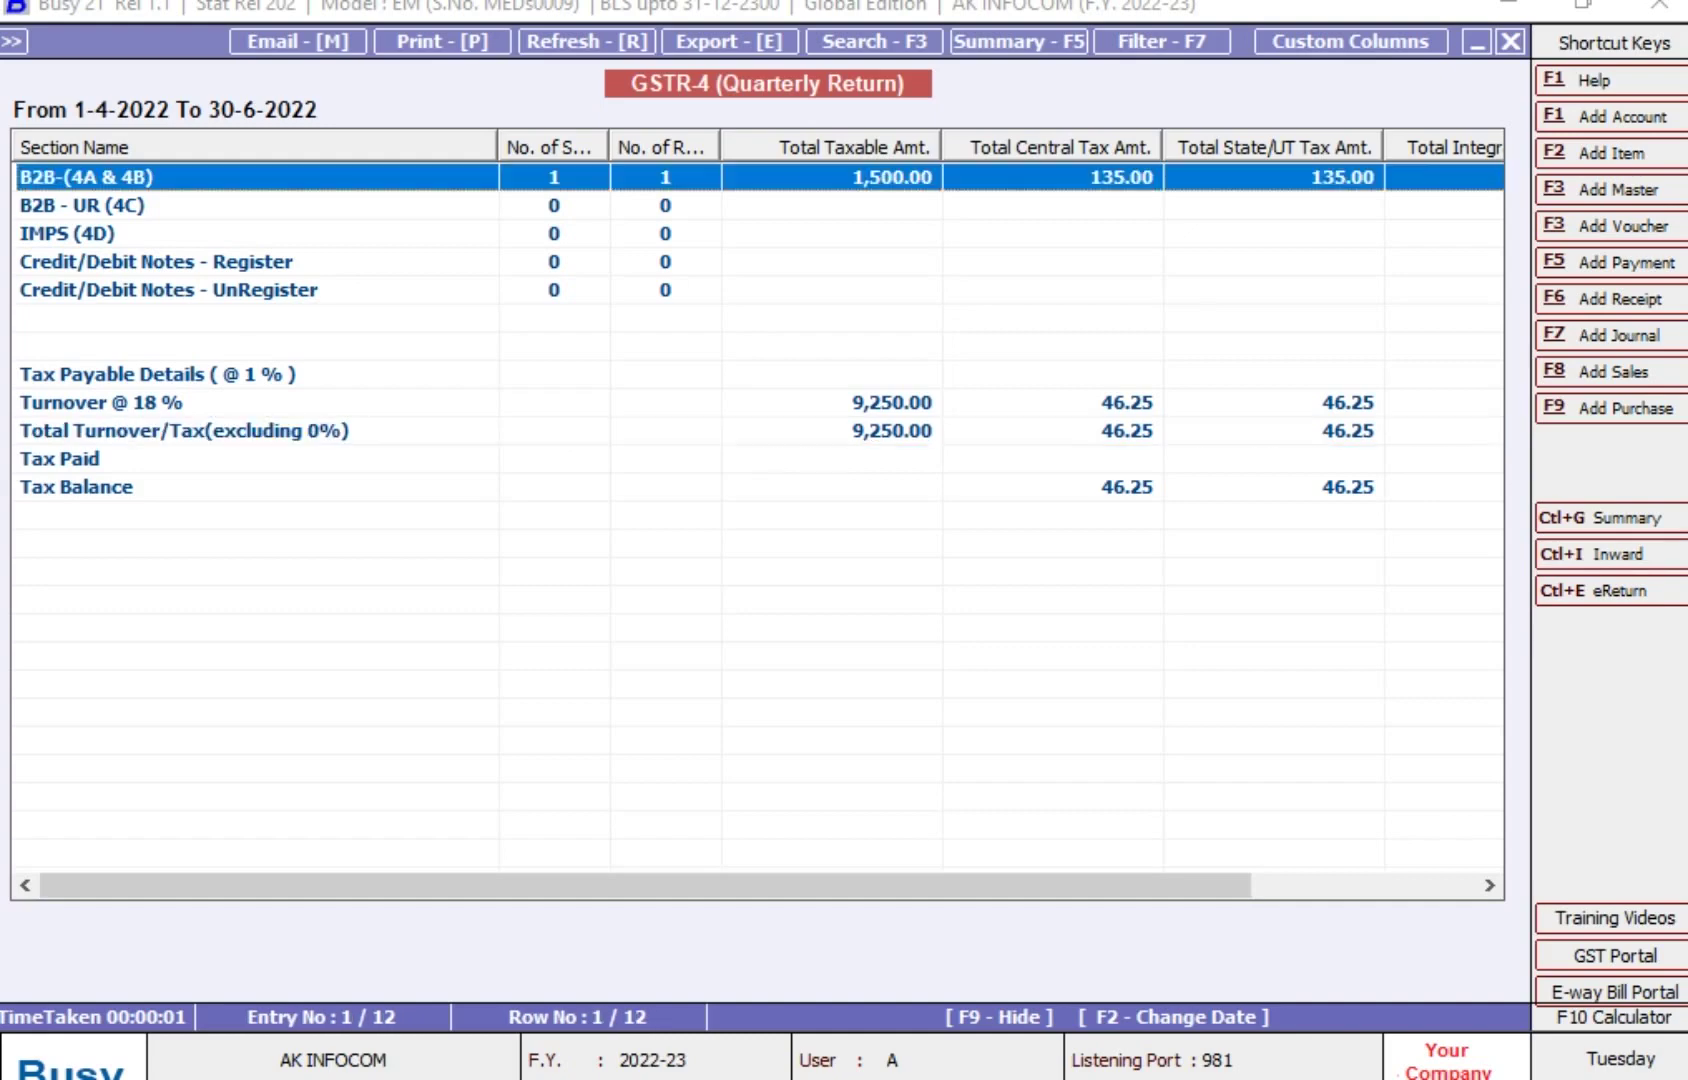